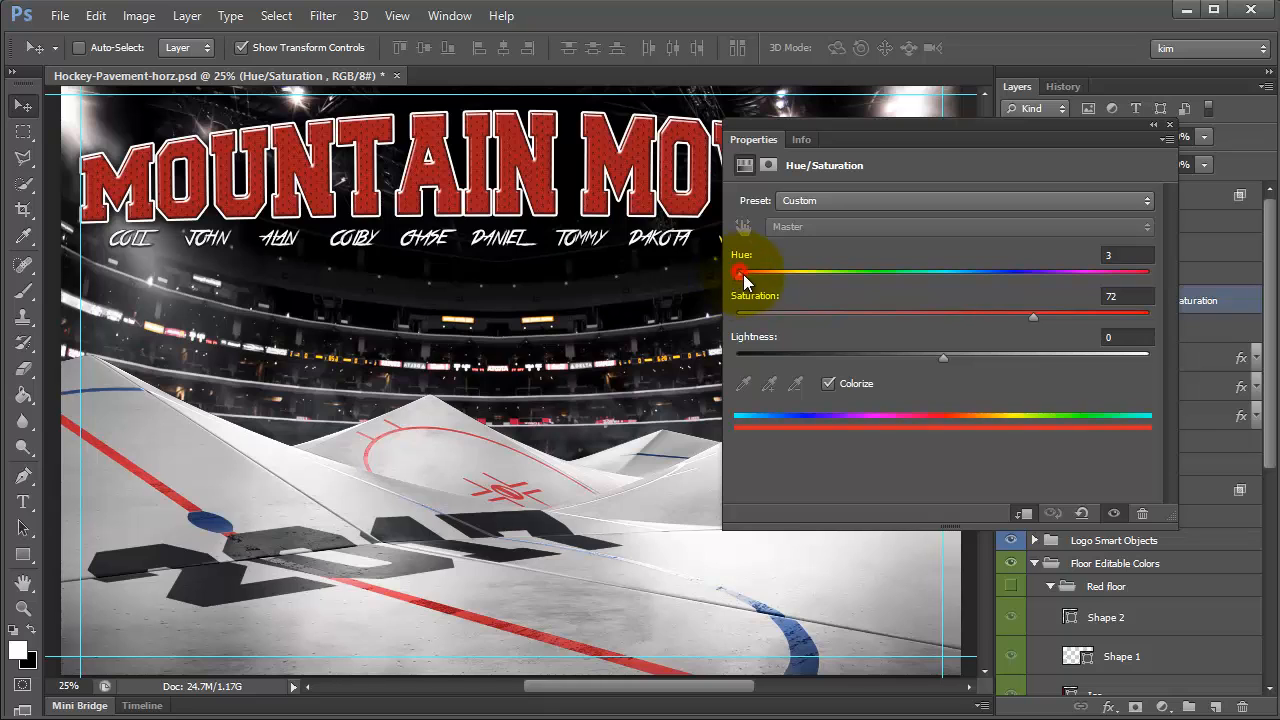
- Set the top text's Hue/Saturation hue to 202 and hide that adjustment together with the Jersey Texture layer
{"action": "left_click_drag", "start_coordinate": [743, 280], "coordinate": [968, 304]}
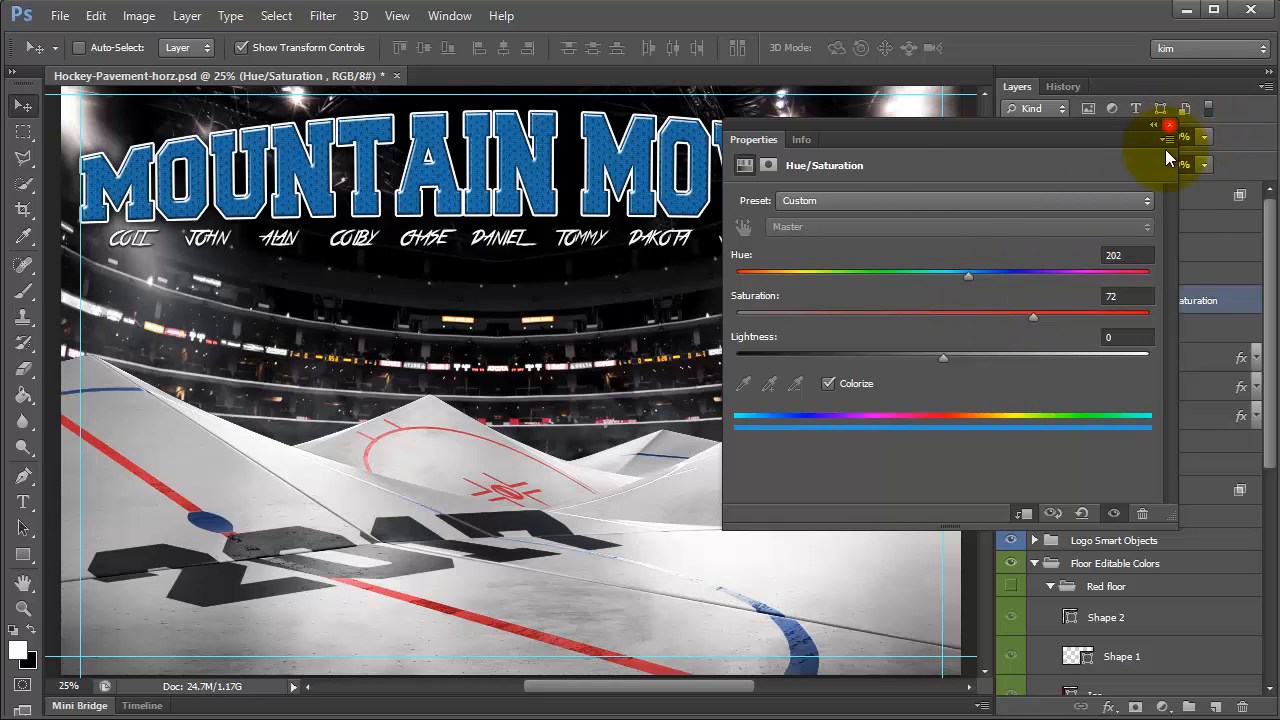
{"action": "left_click", "coordinate": [1169, 125]}
{"action": "left_click", "coordinate": [1008, 300]}
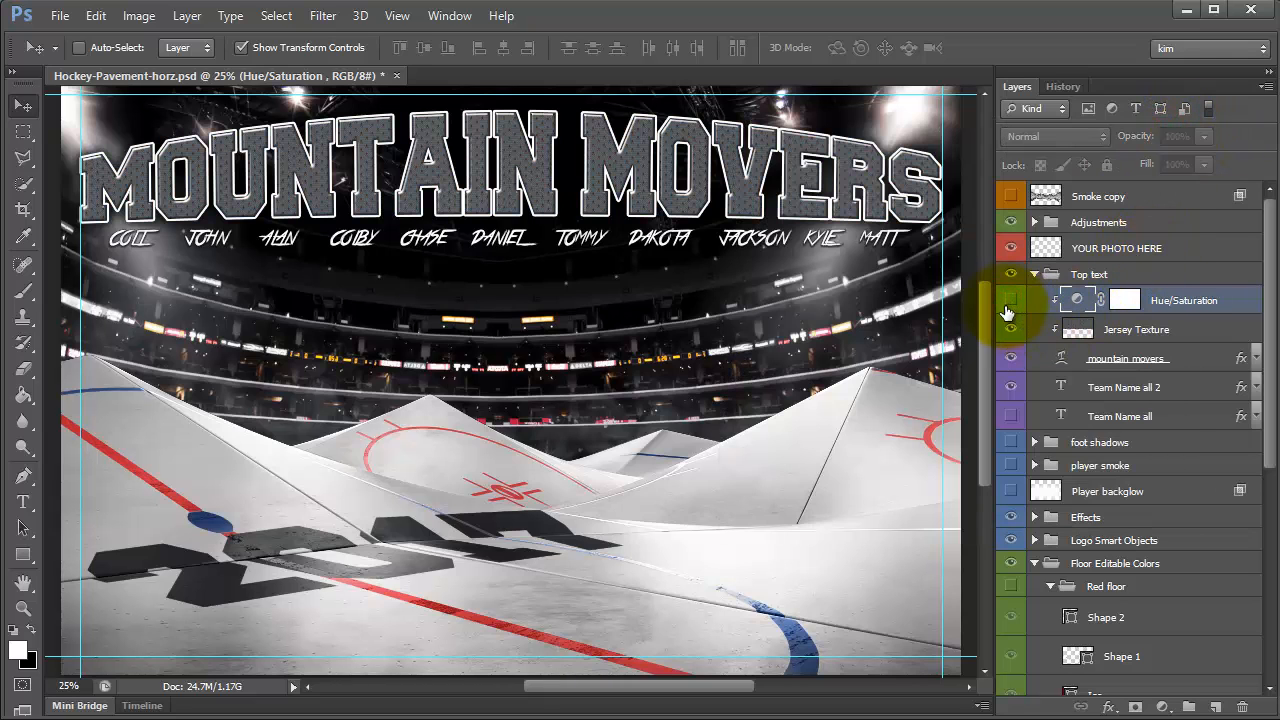
{"action": "left_click", "coordinate": [1010, 329]}
- Select the mountain movers text layer and display its character settings
{"action": "left_click", "coordinate": [1100, 363]}
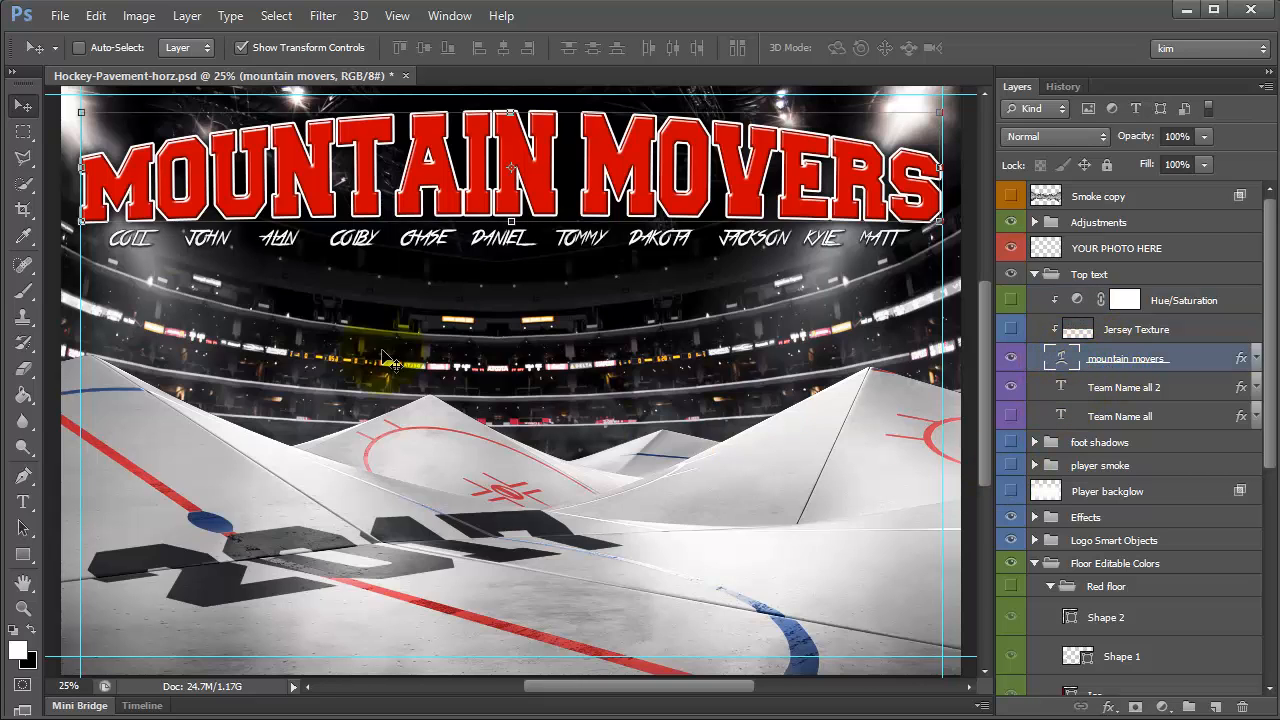
{"action": "left_click", "coordinate": [450, 17]}
{"action": "left_click", "coordinate": [500, 237]}
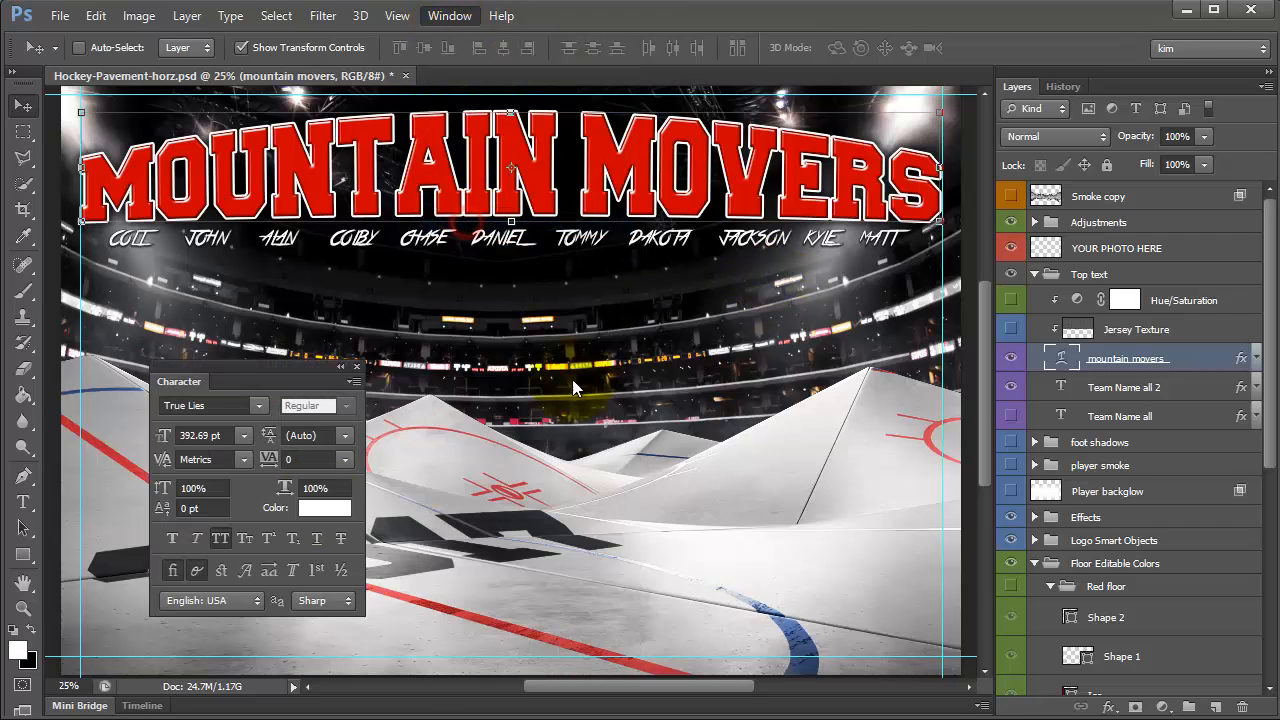
{"action": "left_click", "coordinate": [322, 512]}
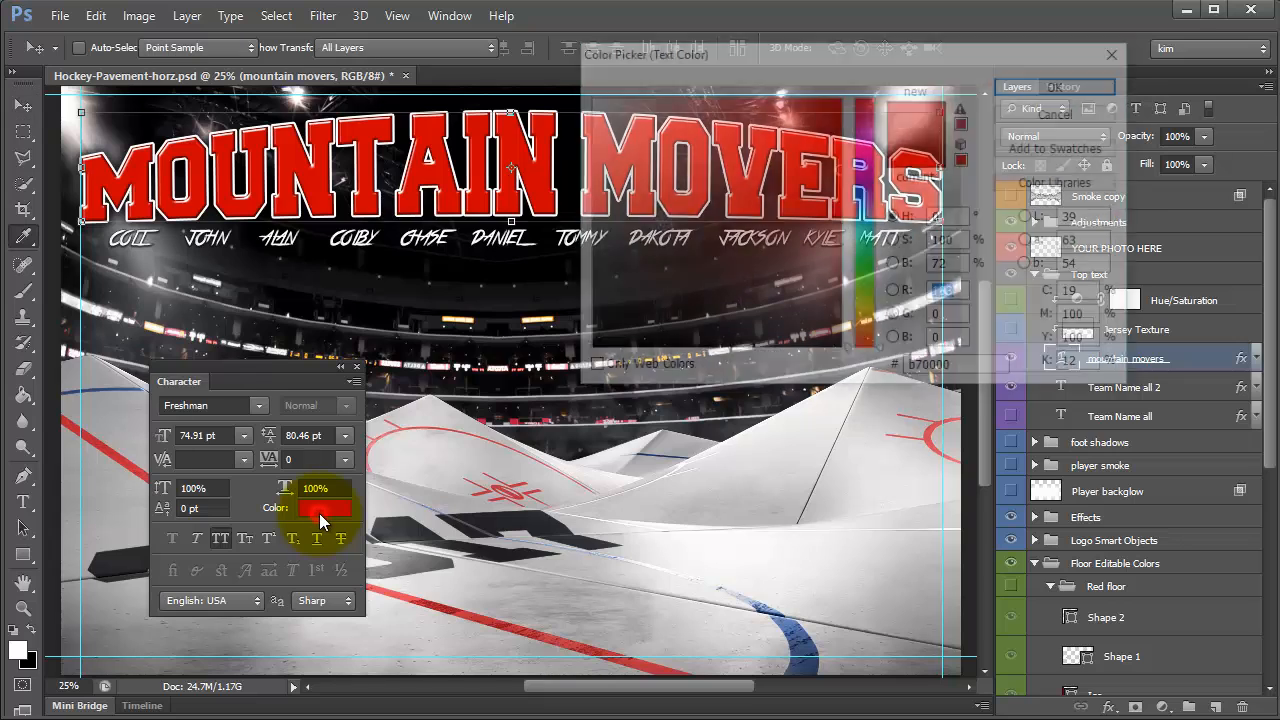
{"action": "left_click", "coordinate": [865, 182]}
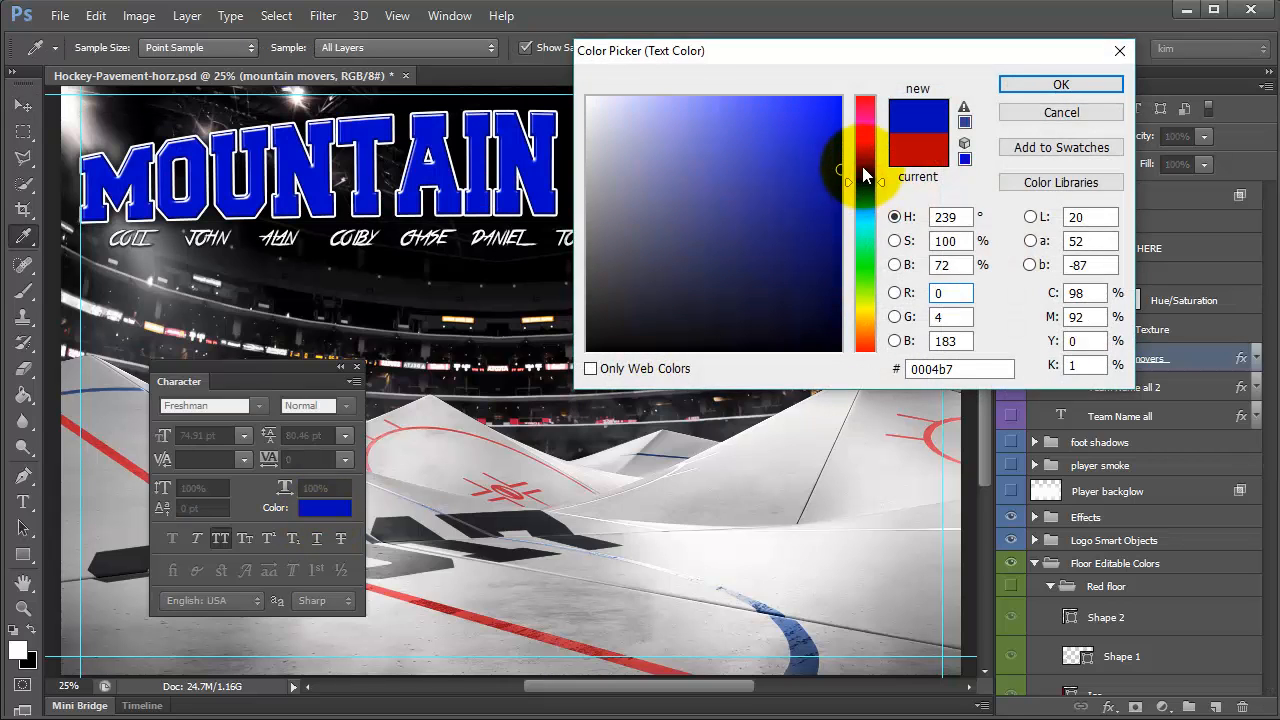
{"action": "left_click", "coordinate": [818, 153]}
{"action": "left_click_drag", "start_coordinate": [769, 208], "coordinate": [730, 266]}
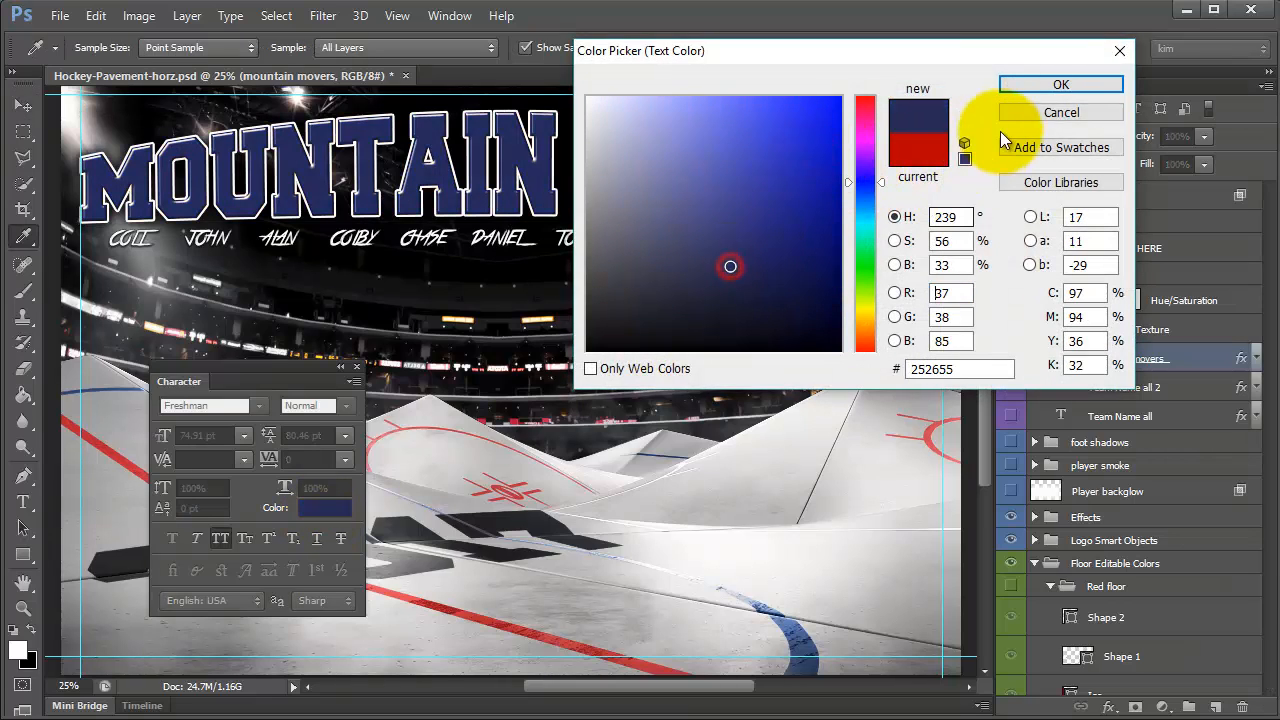
{"action": "double_click", "coordinate": [949, 369]}
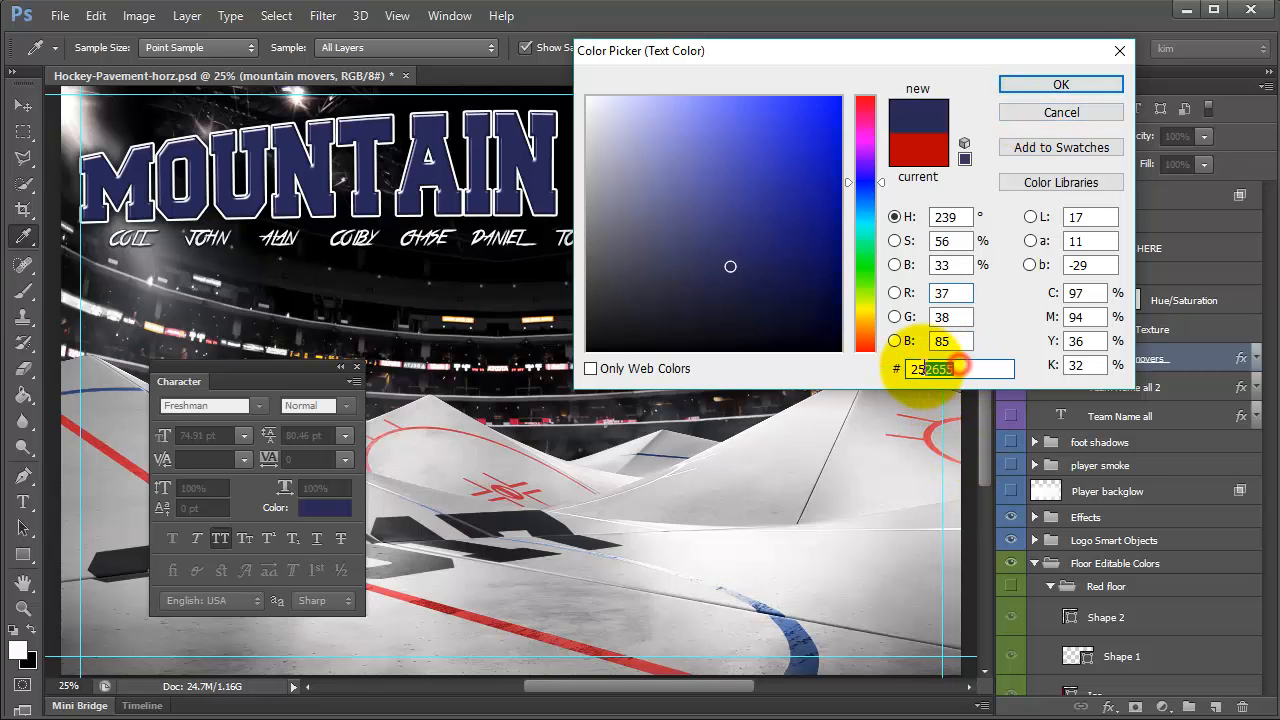
{"action": "left_click", "coordinate": [952, 369]}
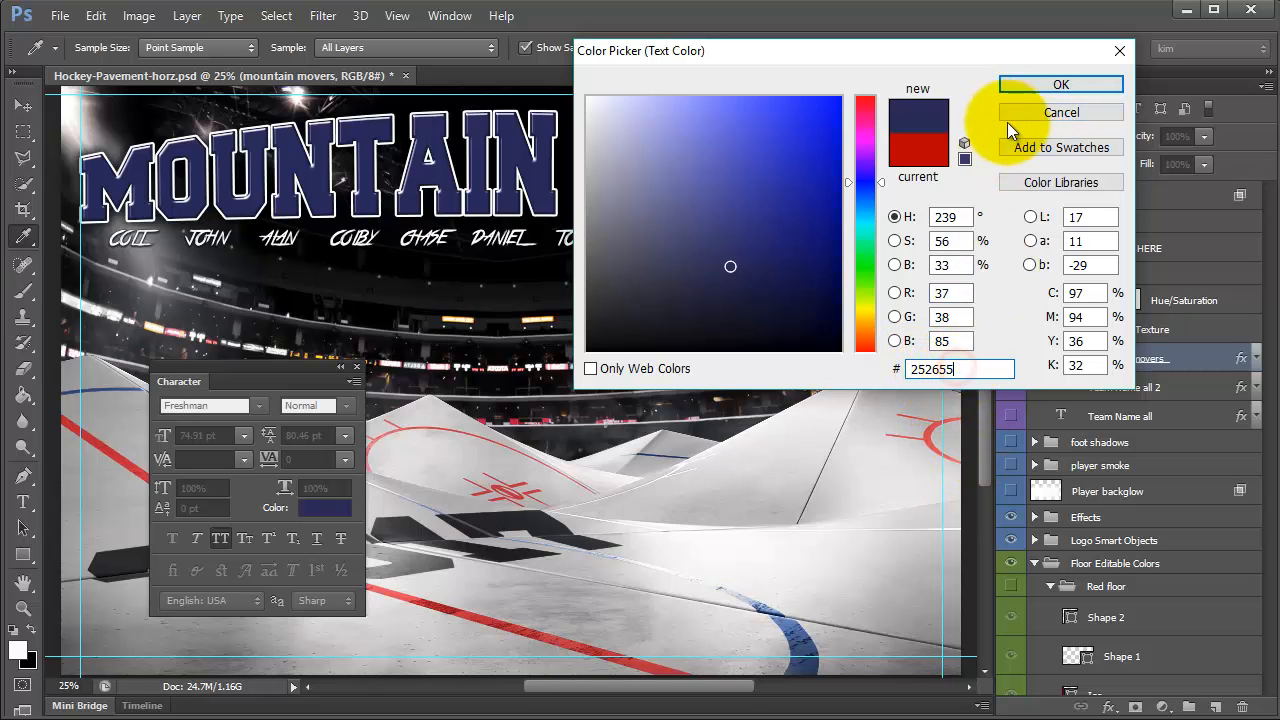
{"action": "left_click", "coordinate": [1038, 121]}
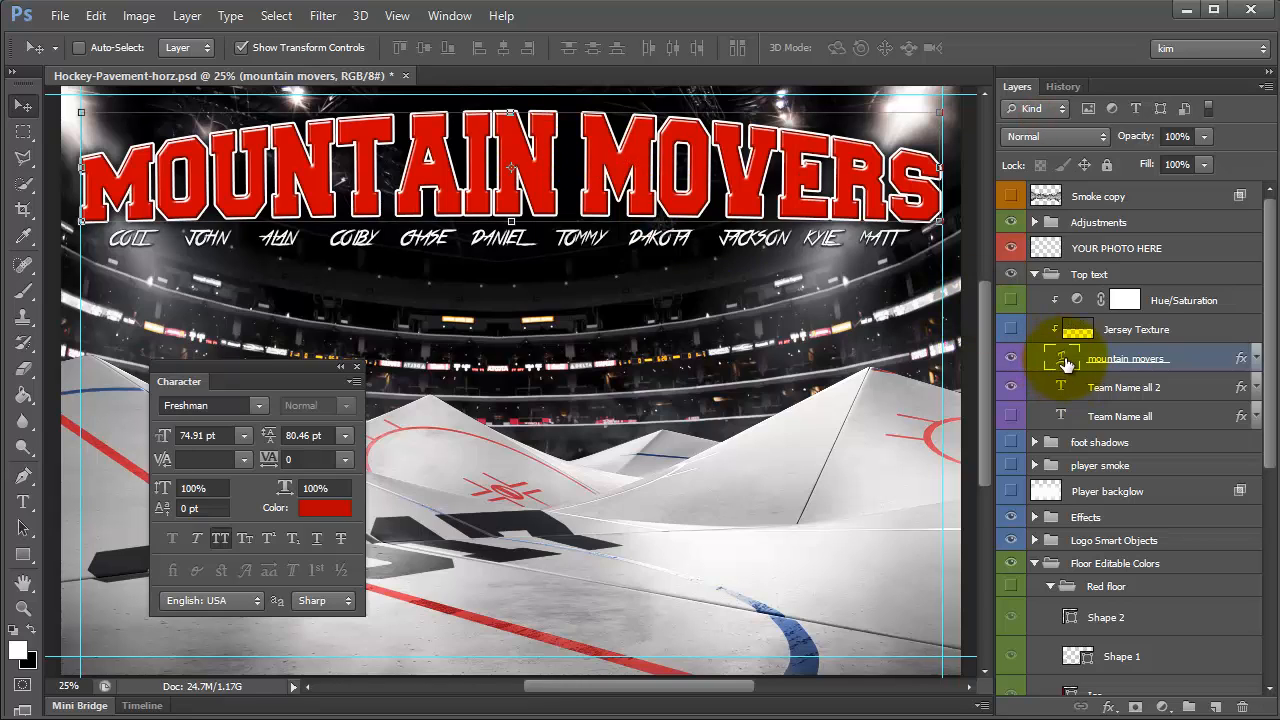
- Open the layer style settings of the mountain movers text and toggle its stroke off and on for comparison
{"action": "double_click", "coordinate": [1242, 363]}
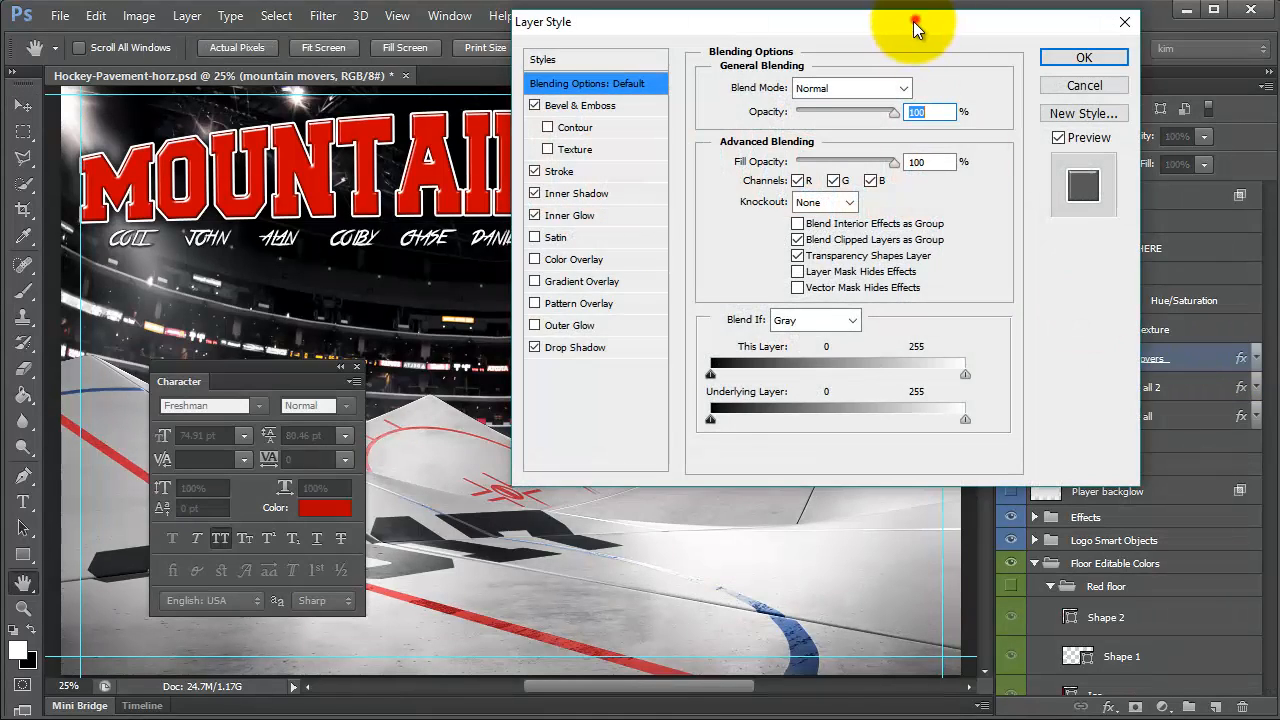
{"action": "left_click_drag", "start_coordinate": [914, 23], "coordinate": [1279, 57]}
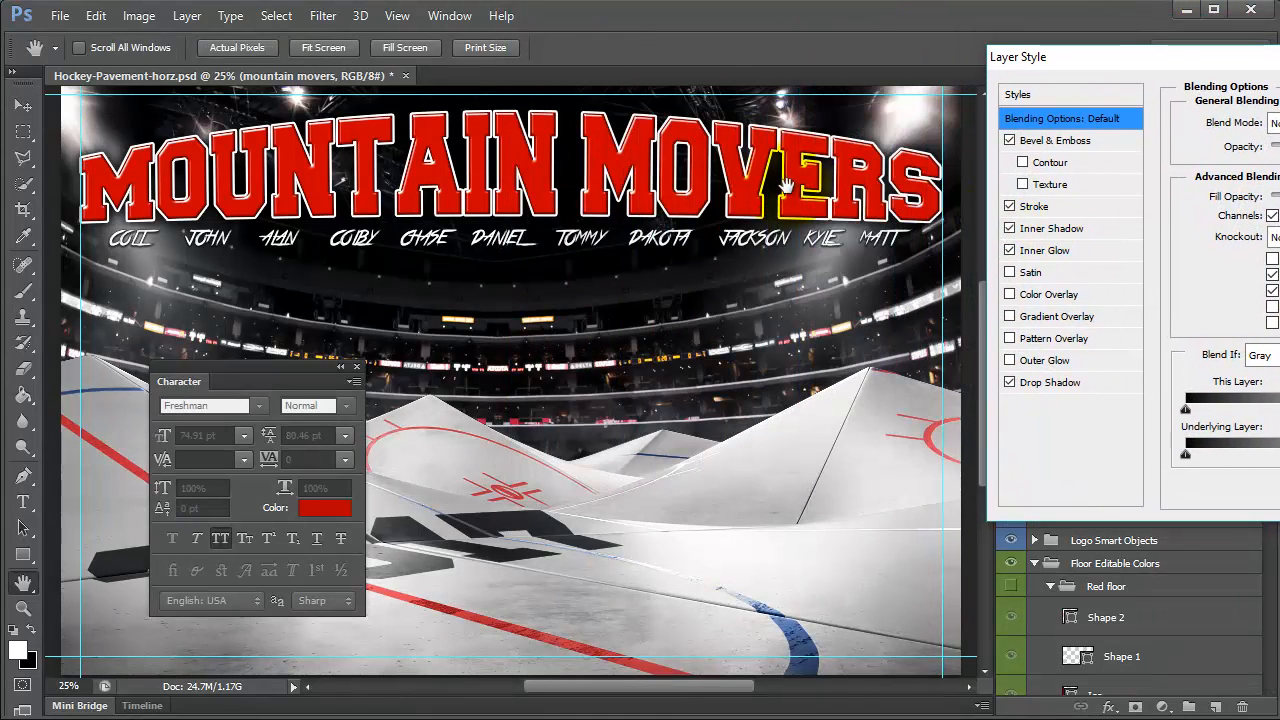
{"action": "left_click", "coordinate": [1011, 206]}
{"action": "left_click", "coordinate": [1010, 206]}
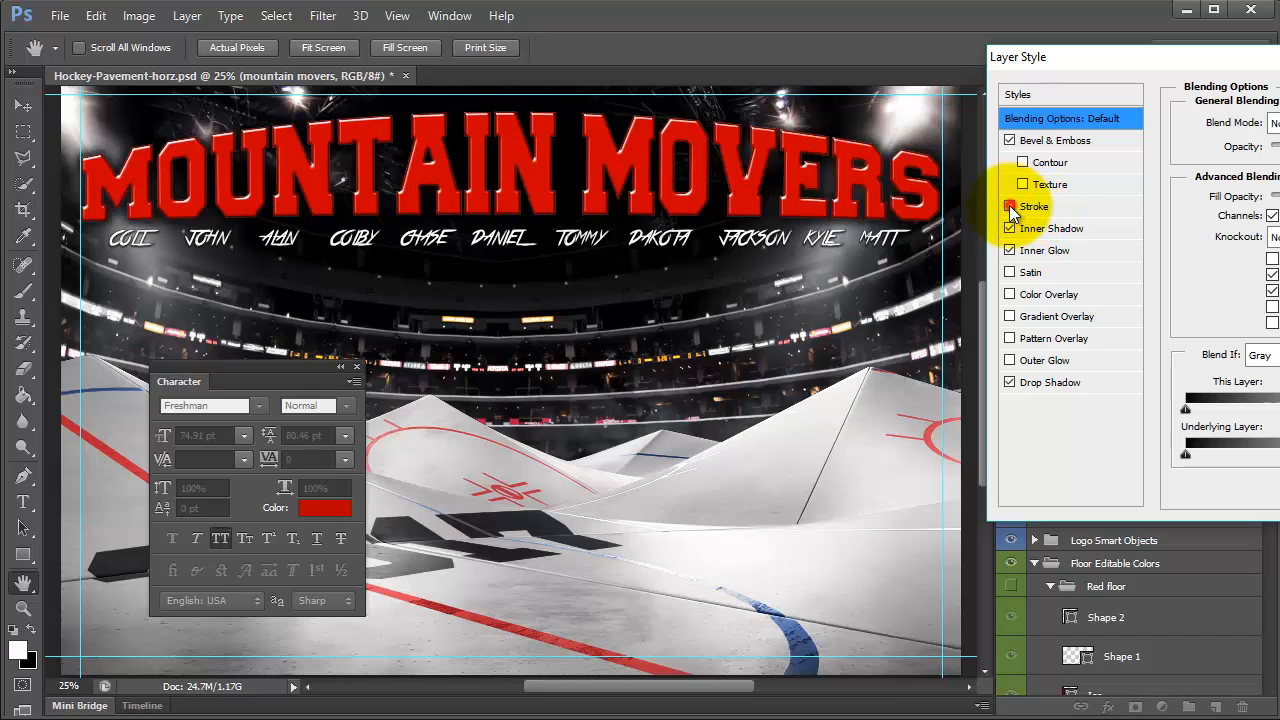
- Set the stroke colour of the mountain movers text to the golden yellow ffcc00
{"action": "left_click", "coordinate": [1033, 208]}
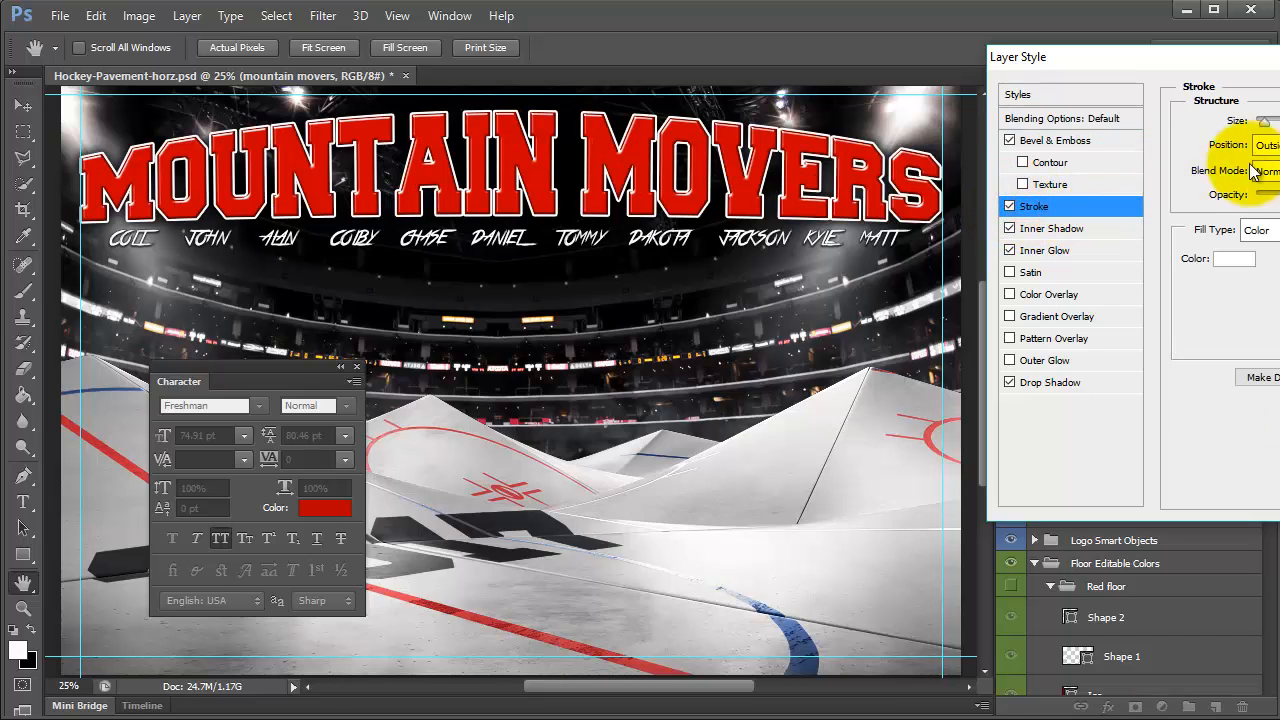
{"action": "left_click", "coordinate": [1236, 260]}
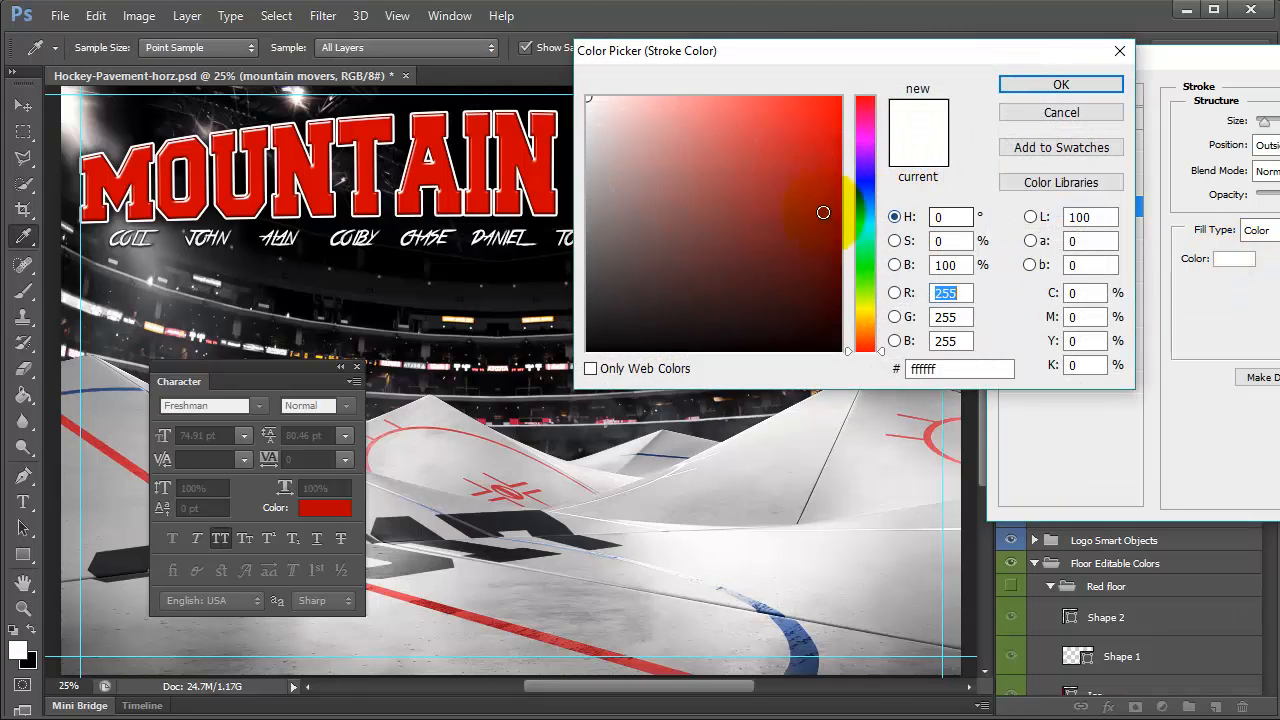
{"action": "left_click", "coordinate": [865, 313]}
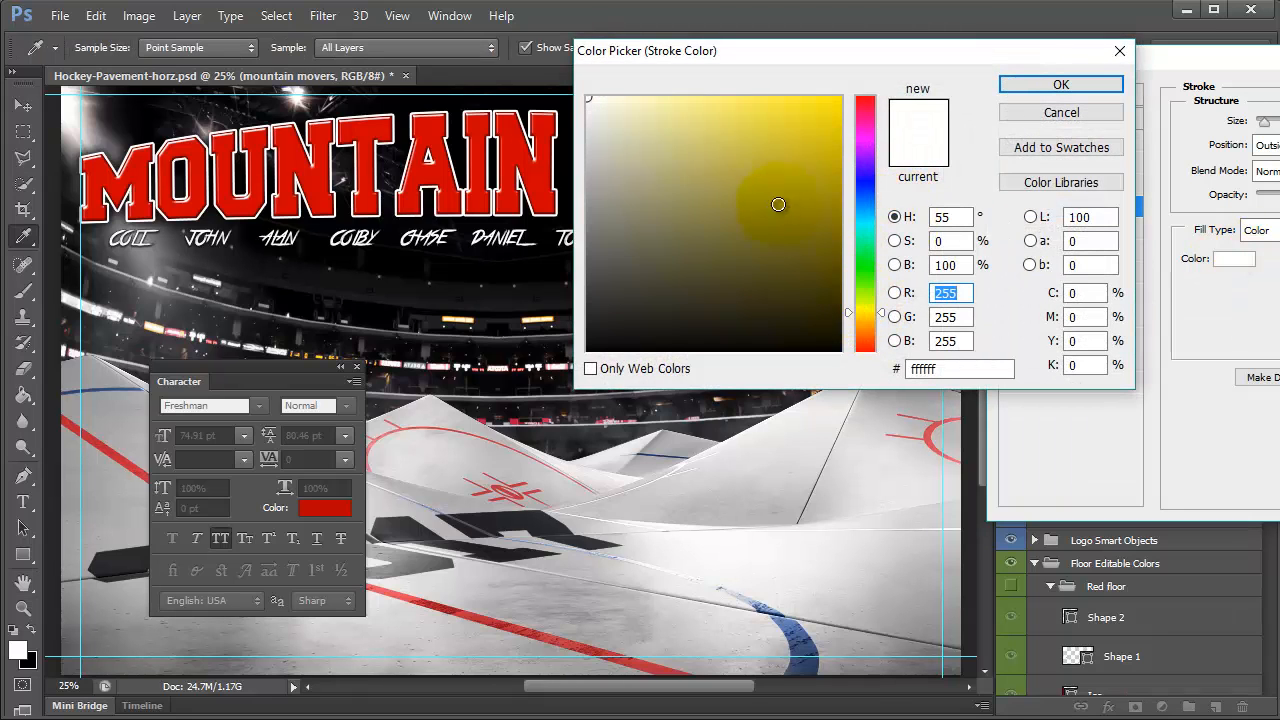
{"action": "left_click", "coordinate": [780, 194]}
{"action": "left_click_drag", "start_coordinate": [882, 320], "coordinate": [880, 318]}
{"action": "left_click_drag", "start_coordinate": [806, 160], "coordinate": [870, 72]}
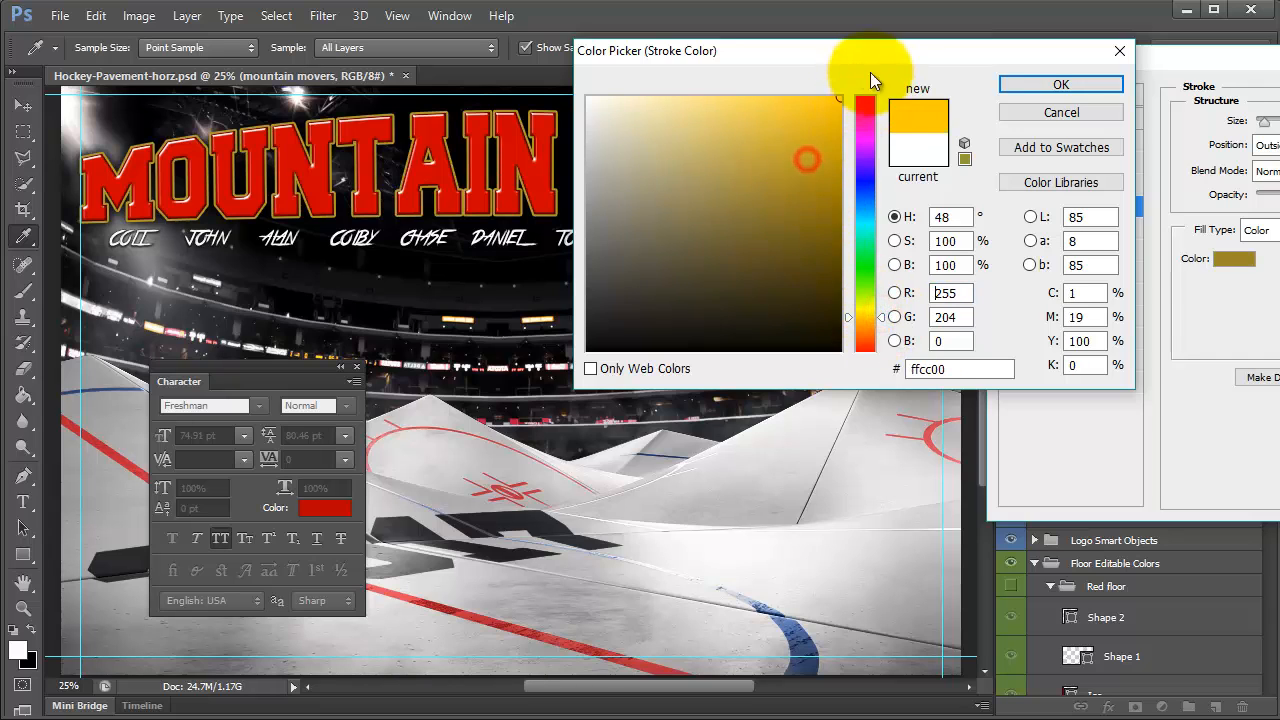
{"action": "left_click", "coordinate": [1048, 85]}
- Slightly adjust the title's stroke size and try the Inside stroke position before returning it to Outside
{"action": "left_click_drag", "start_coordinate": [1257, 122], "coordinate": [1267, 142]}
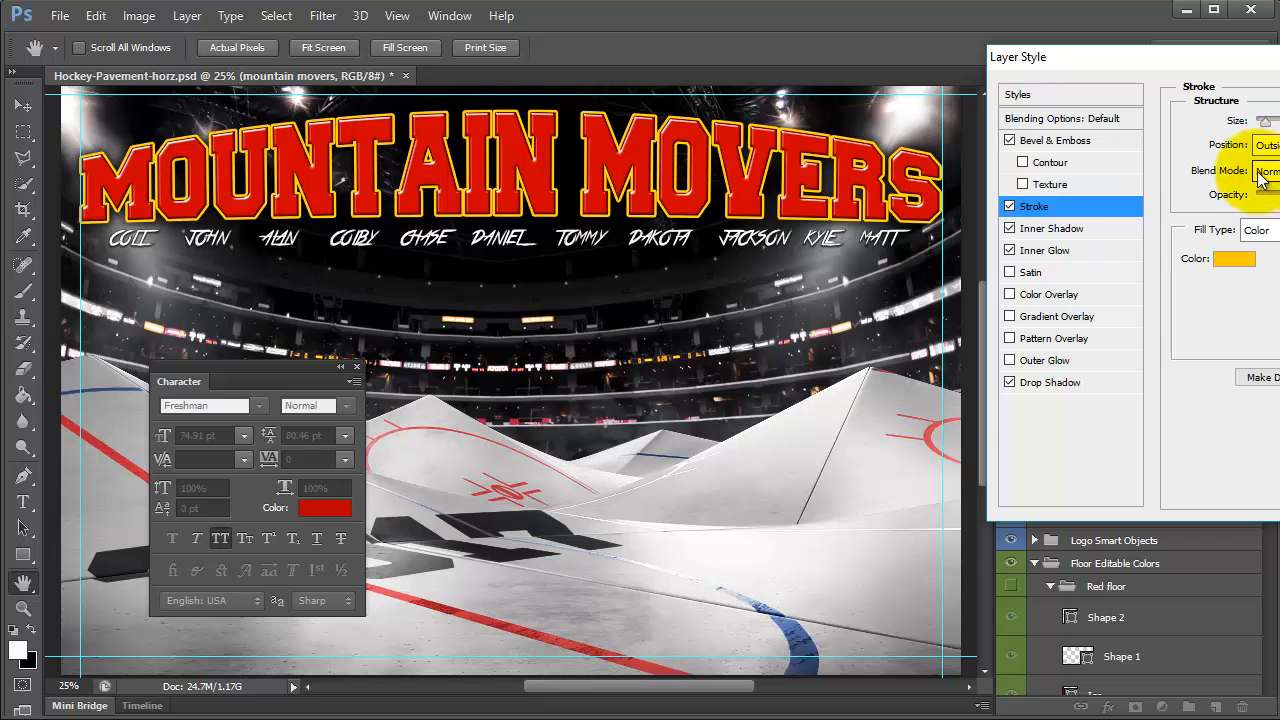
{"action": "left_click", "coordinate": [1275, 149]}
{"action": "left_click", "coordinate": [1265, 178]}
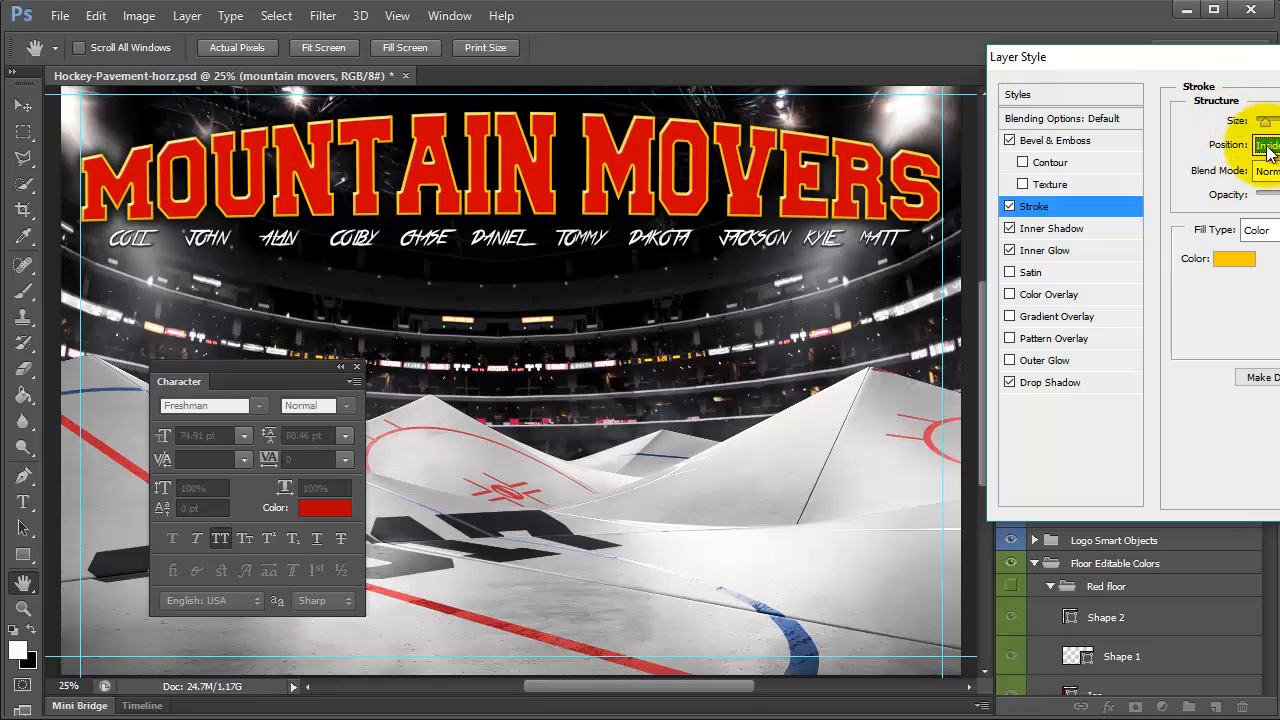
{"action": "left_click", "coordinate": [1268, 146]}
{"action": "left_click", "coordinate": [1266, 166]}
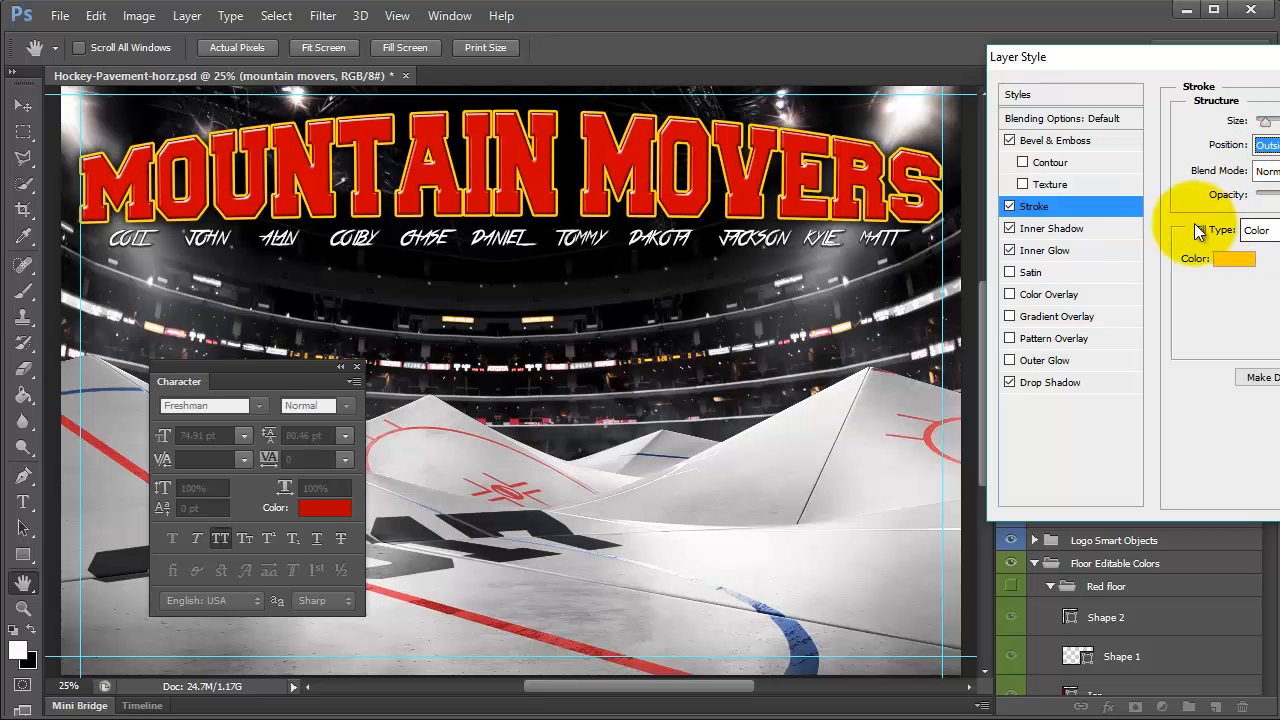
- Try the title without Bevel & Emboss and with the bevel direction set to Down
{"action": "left_click", "coordinate": [1009, 140]}
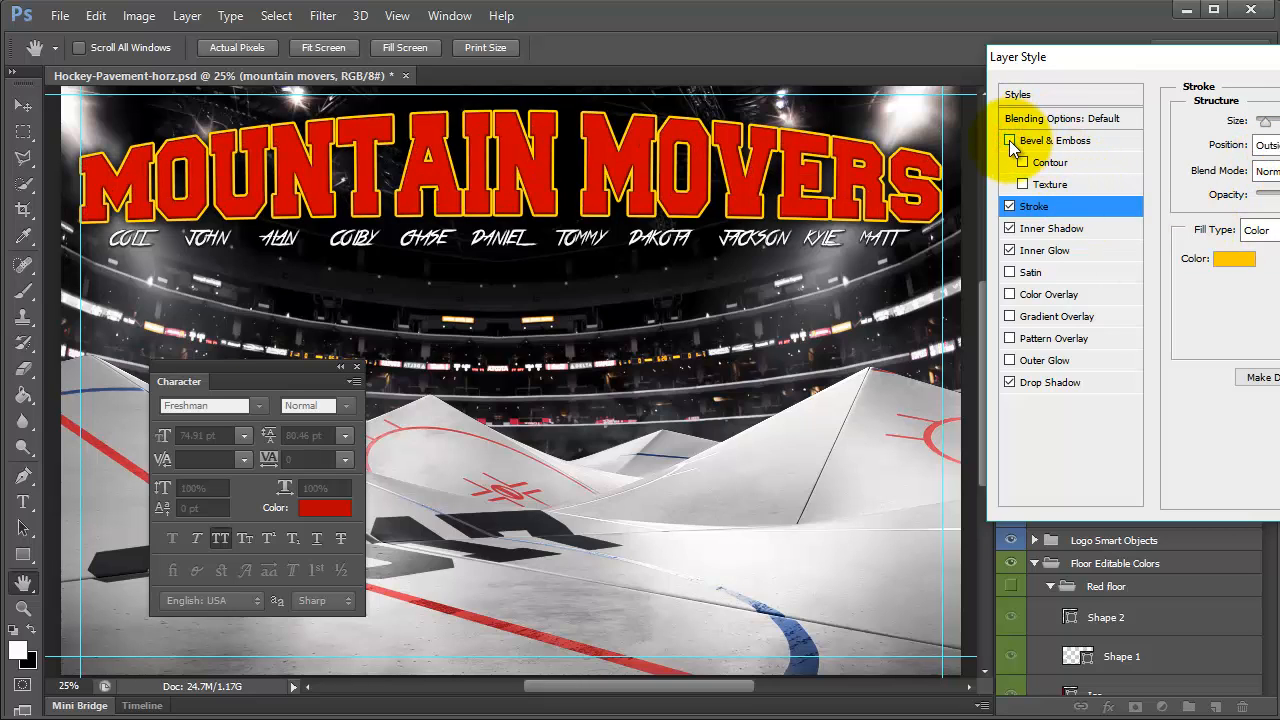
{"action": "left_click", "coordinate": [1066, 141]}
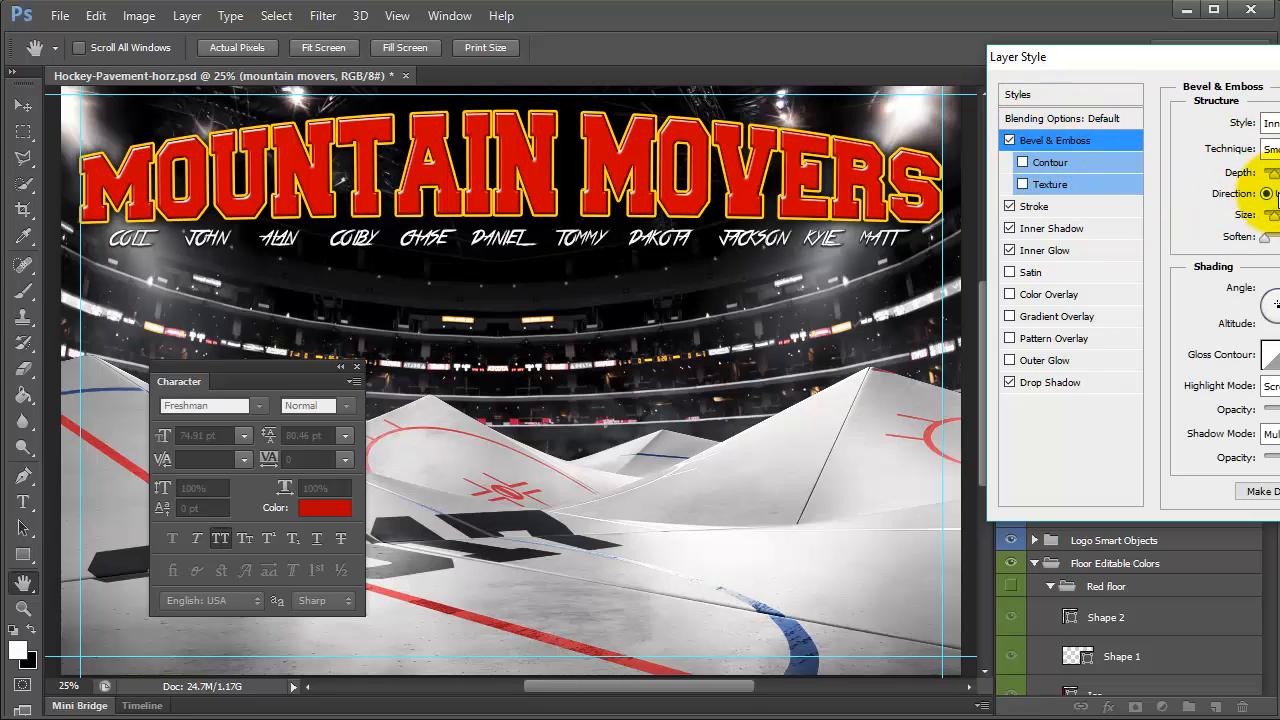
{"action": "left_click", "coordinate": [1278, 193]}
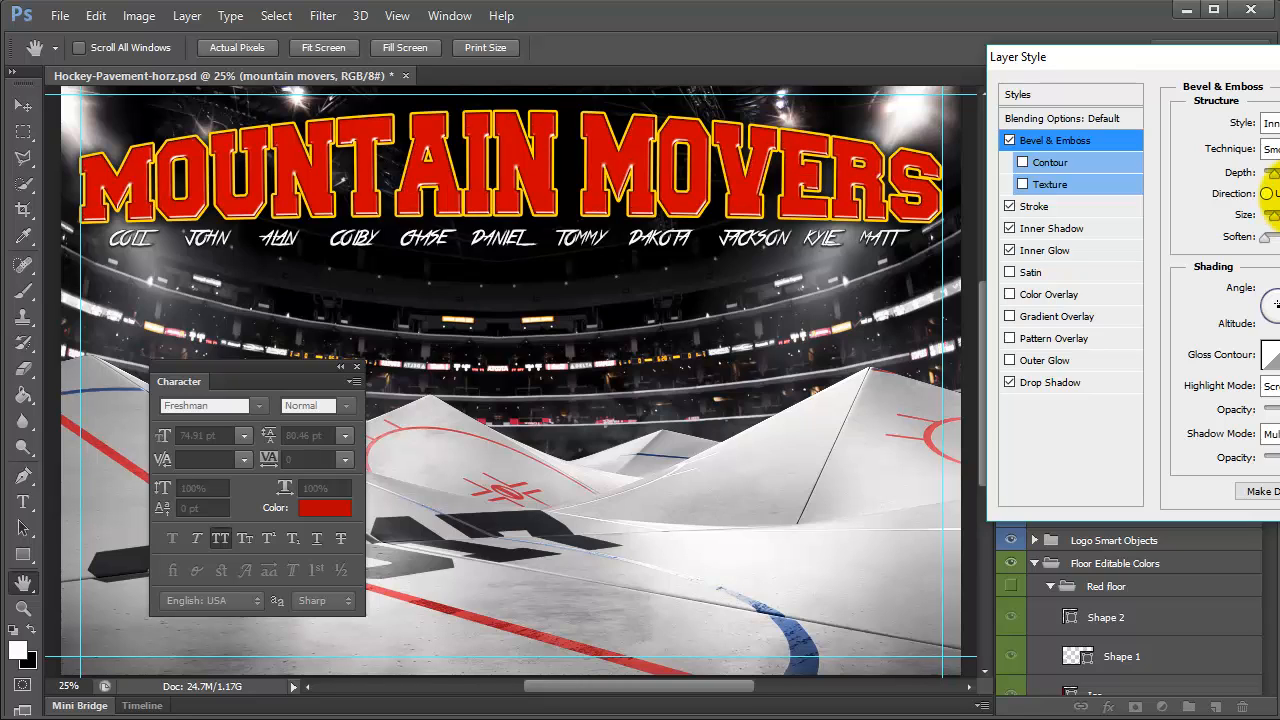
- Review the title's Inner Shadow, Inner Glow and Drop Shadow settings and apply the layer style
{"action": "left_click", "coordinate": [1022, 232]}
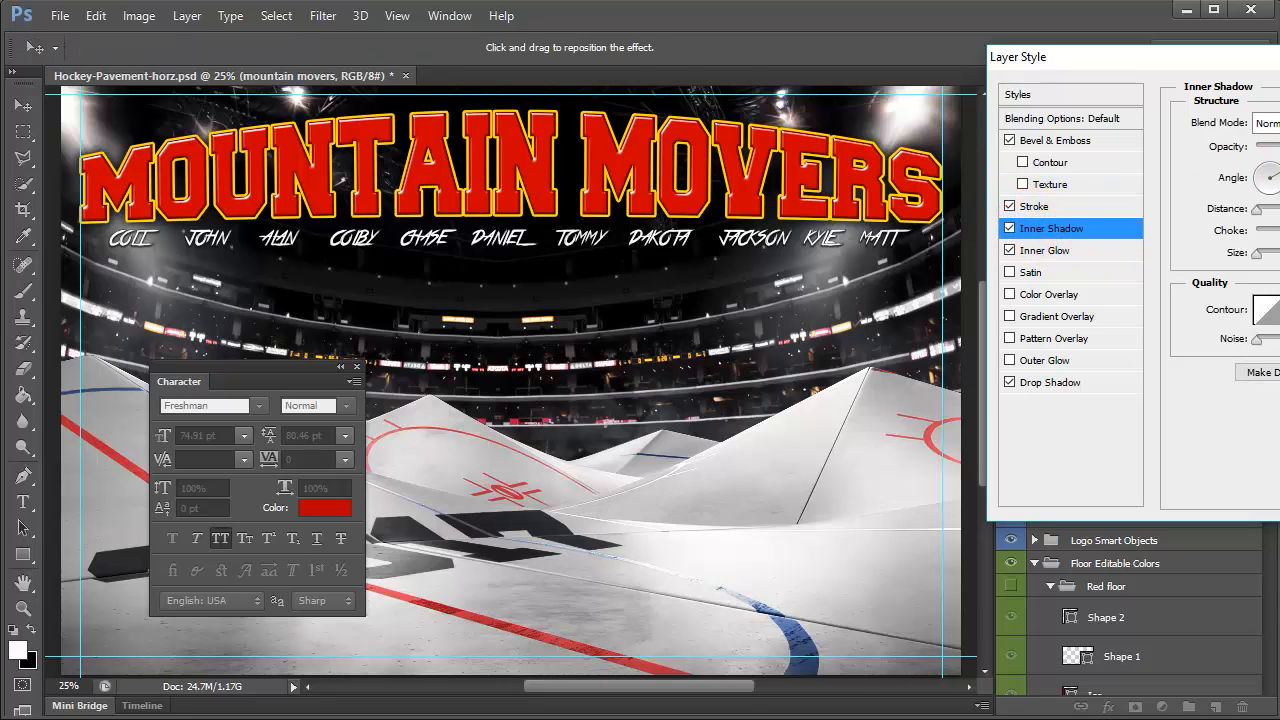
{"action": "left_click", "coordinate": [1063, 250]}
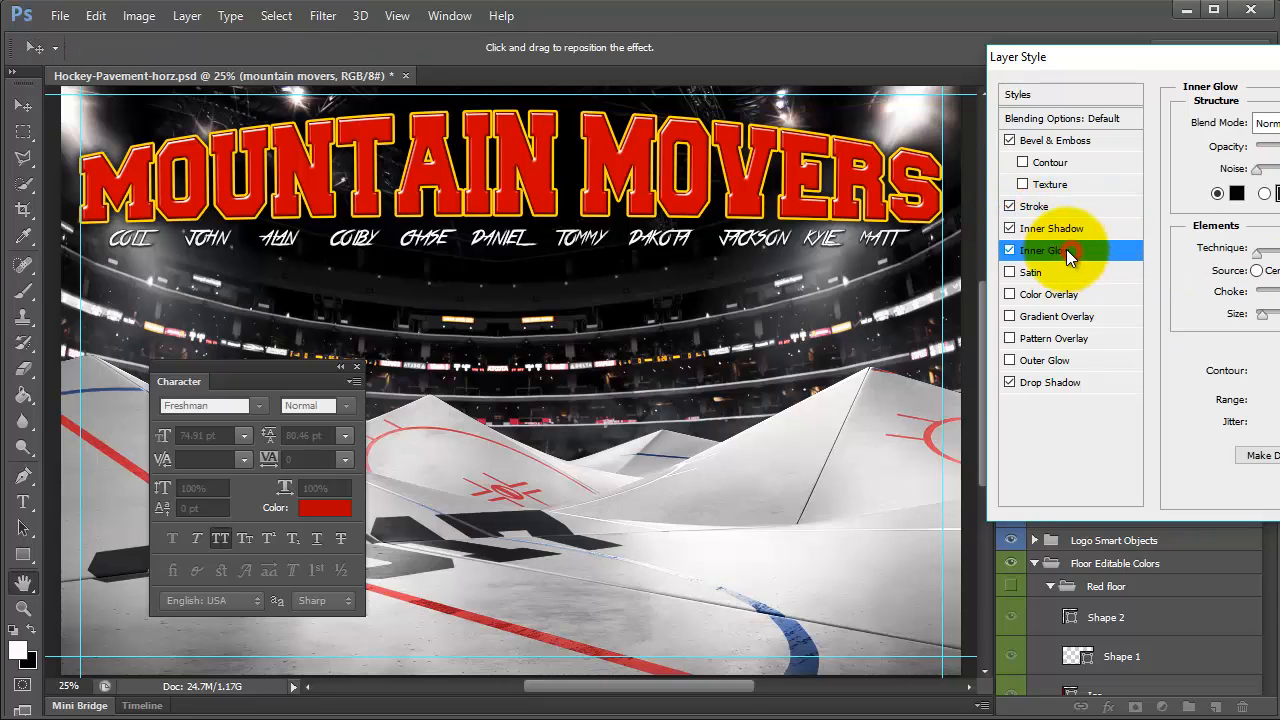
{"action": "left_click", "coordinate": [1048, 381]}
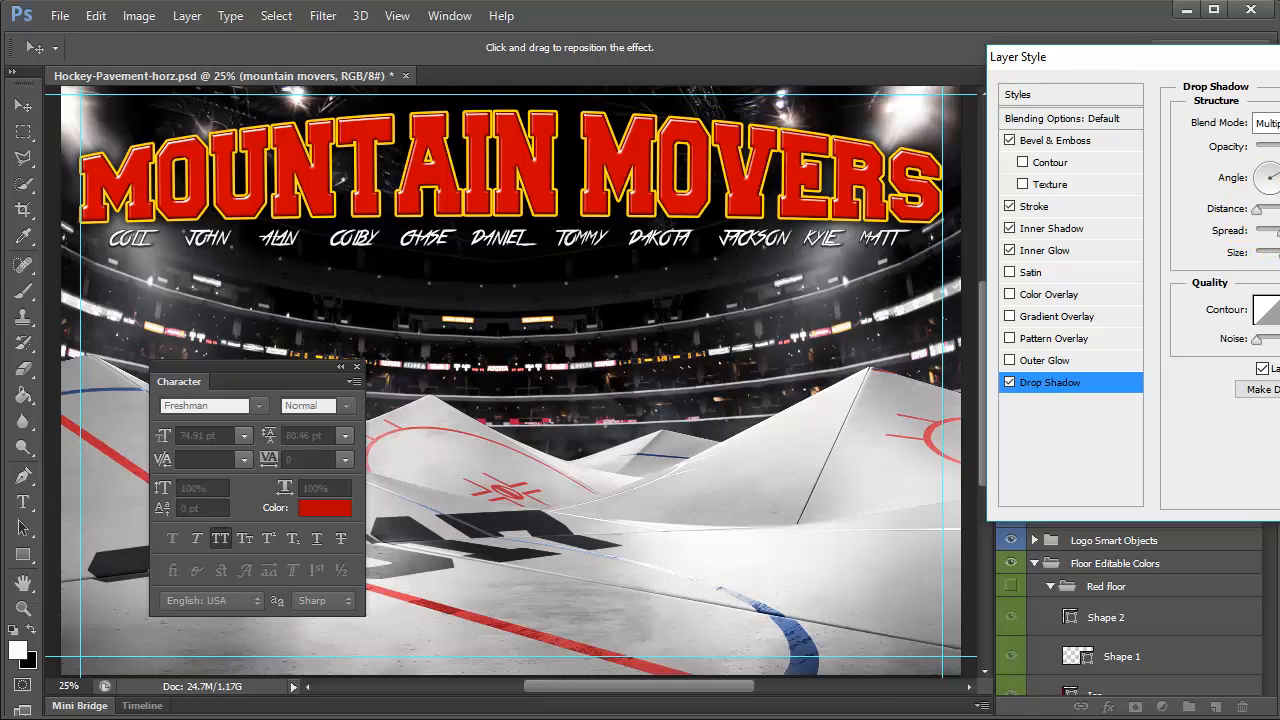
{"action": "key", "text": "Return"}
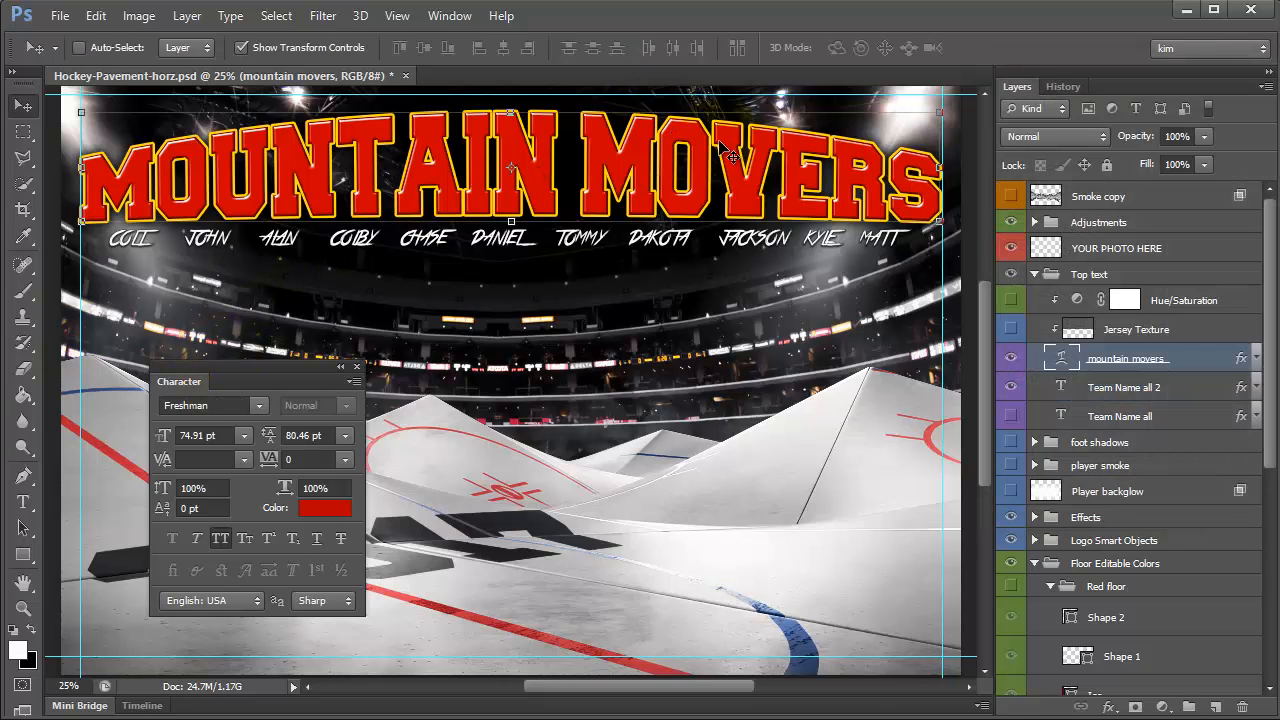
- Show the Jersey Texture and Hue/Saturation layers above the title text again
{"action": "left_click", "coordinate": [1012, 329]}
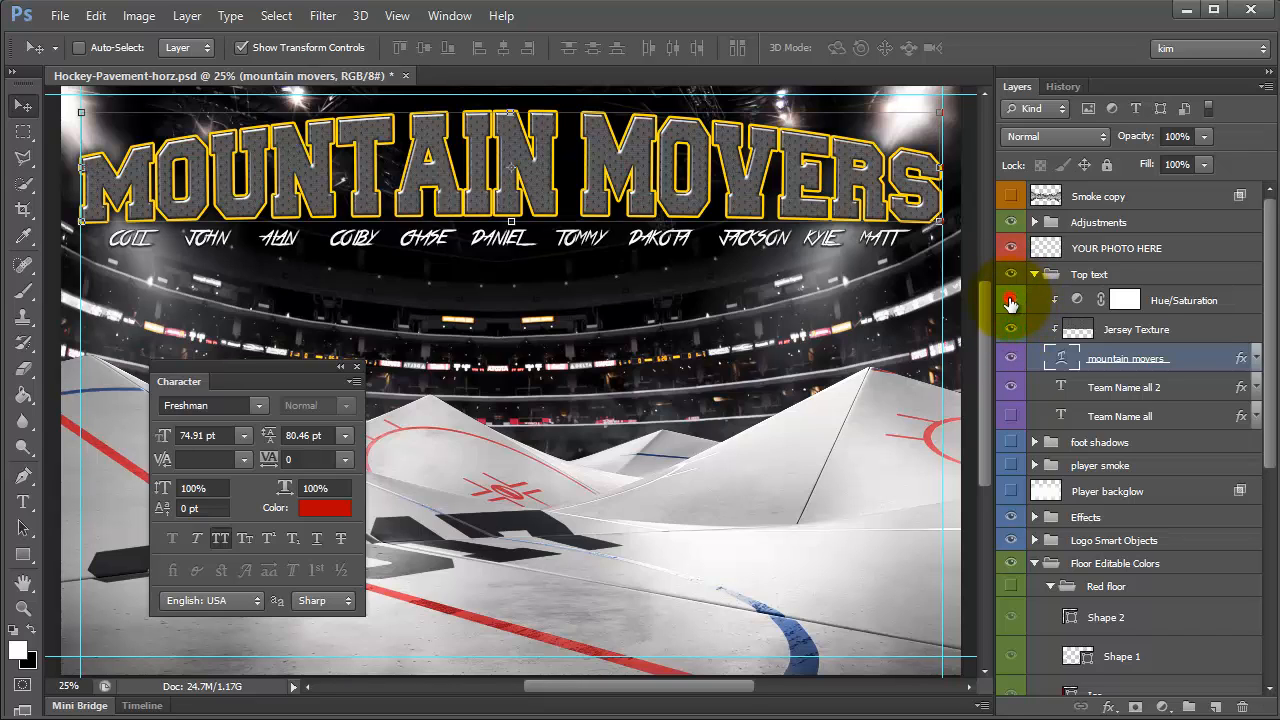
{"action": "left_click", "coordinate": [1011, 300]}
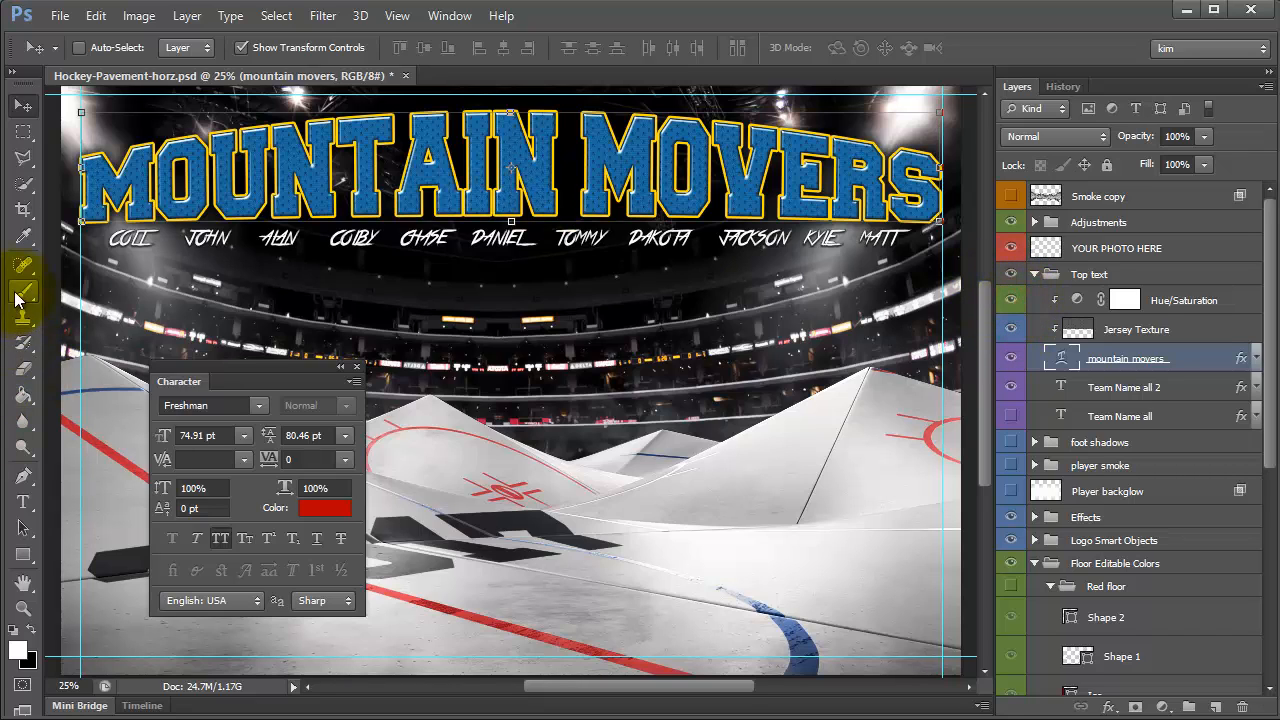
- Replace the arched title text with REFUSE TO LOSE
{"action": "left_click", "coordinate": [23, 503]}
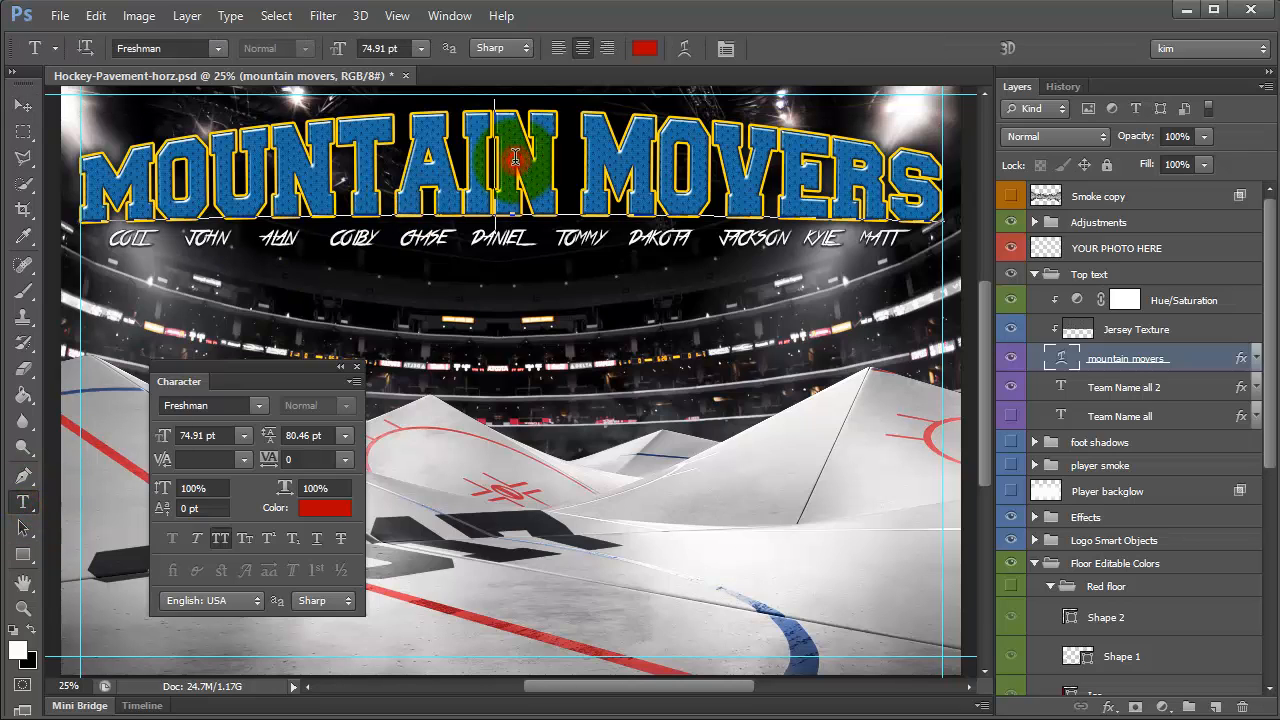
{"action": "left_click", "coordinate": [515, 157]}
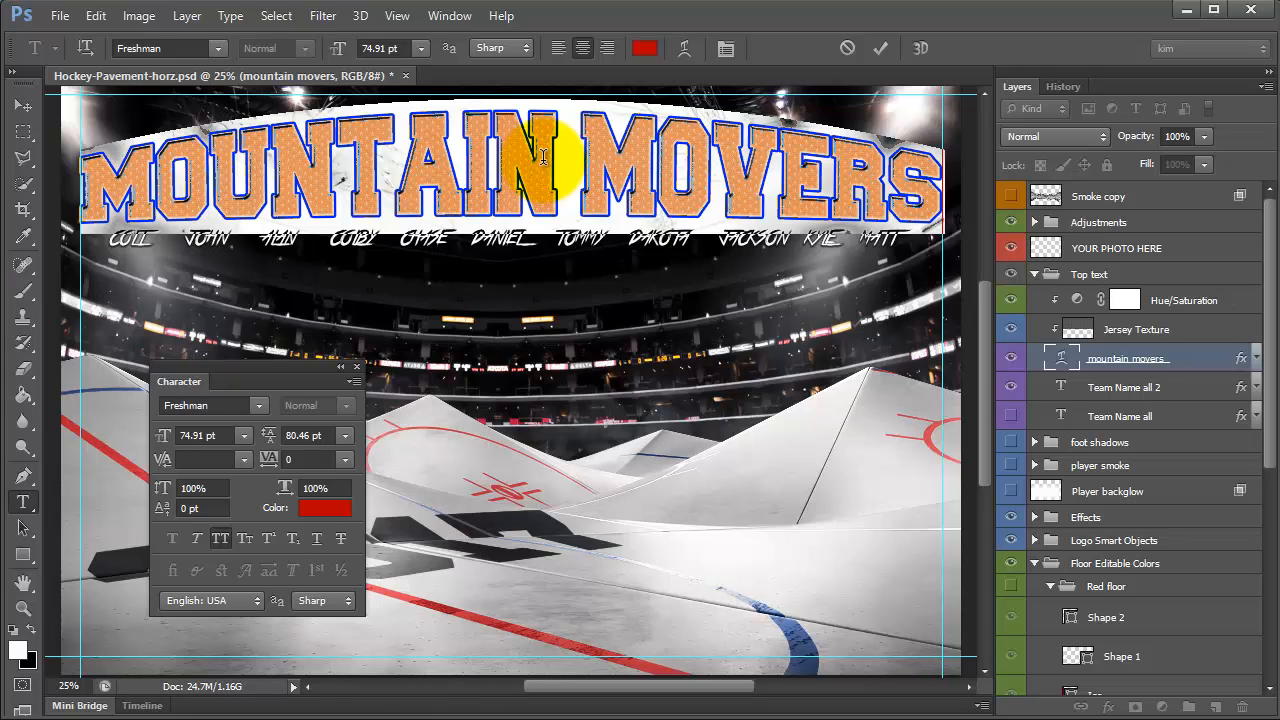
{"action": "type", "text": "REFUSE TO LOSE"}
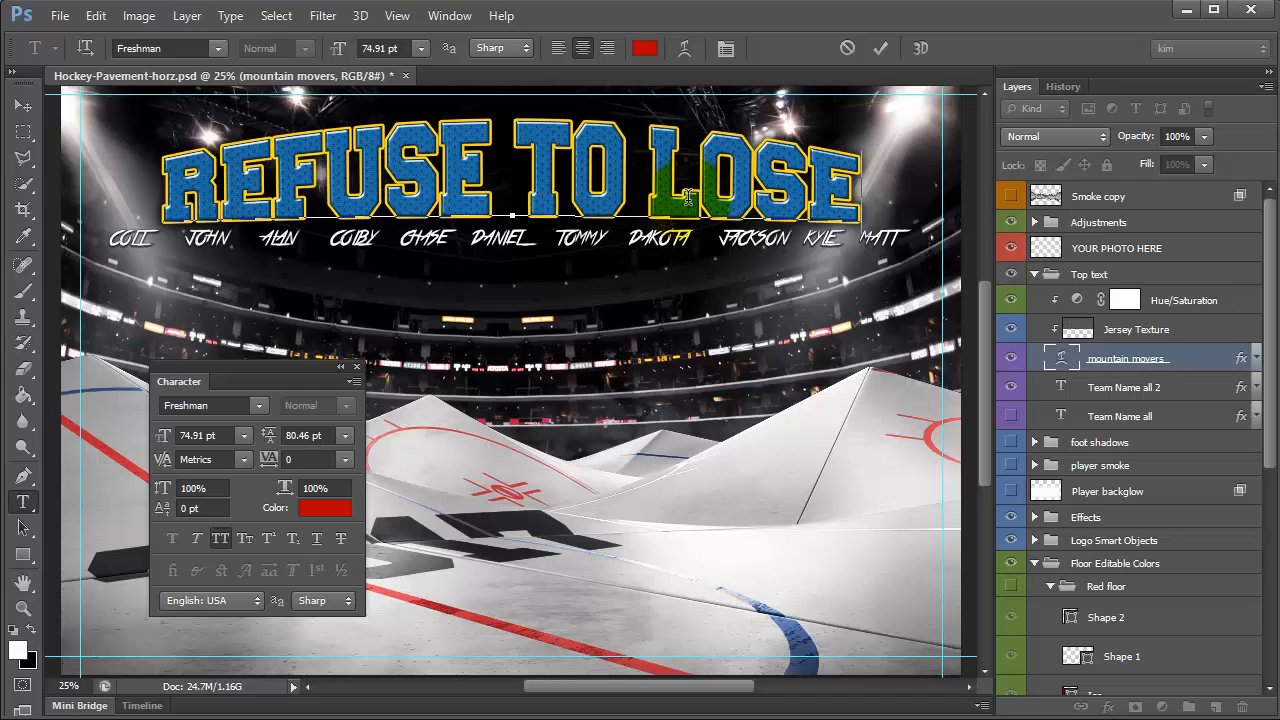
- Select the whole REFUSE TO LOSE title and enlarge its font size in small increments to 91.91 pt
{"action": "scroll", "coordinate": [650, 185], "scroll_direction": "up", "scroll_amount": 1}
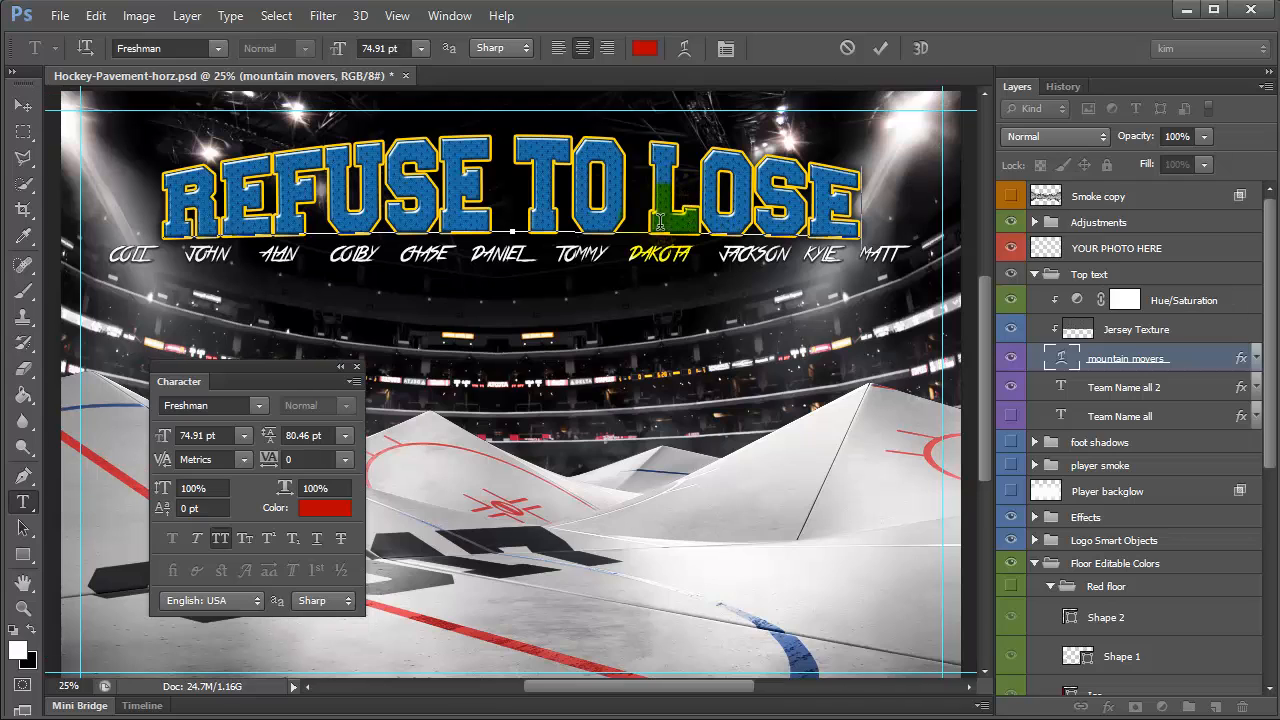
{"action": "triple_click", "coordinate": [573, 183]}
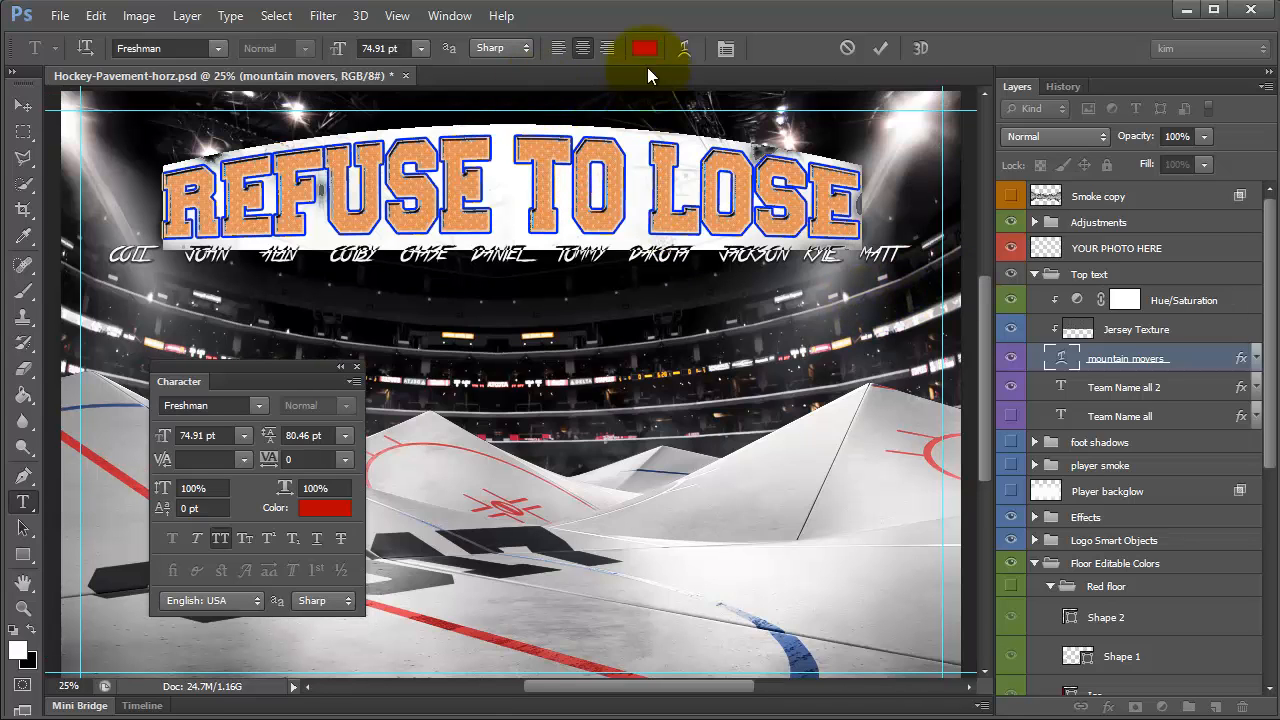
{"action": "left_click", "coordinate": [193, 435]}
{"action": "key", "text": "Up"}
{"action": "key", "text": "Up"}
{"action": "key", "text": "Up"}
{"action": "key", "text": "Up"}
{"action": "key", "text": "Up"}
{"action": "key", "text": "Up"}
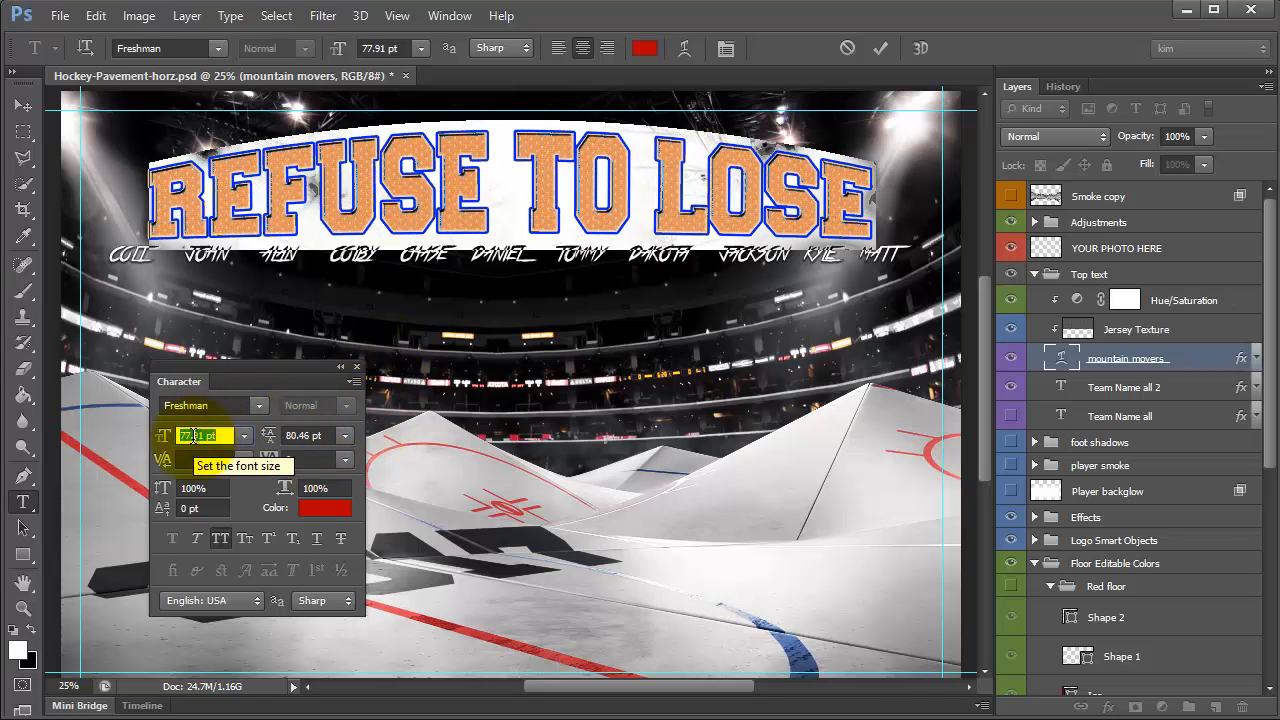
{"action": "key", "text": "Up"}
{"action": "key", "text": "Up"}
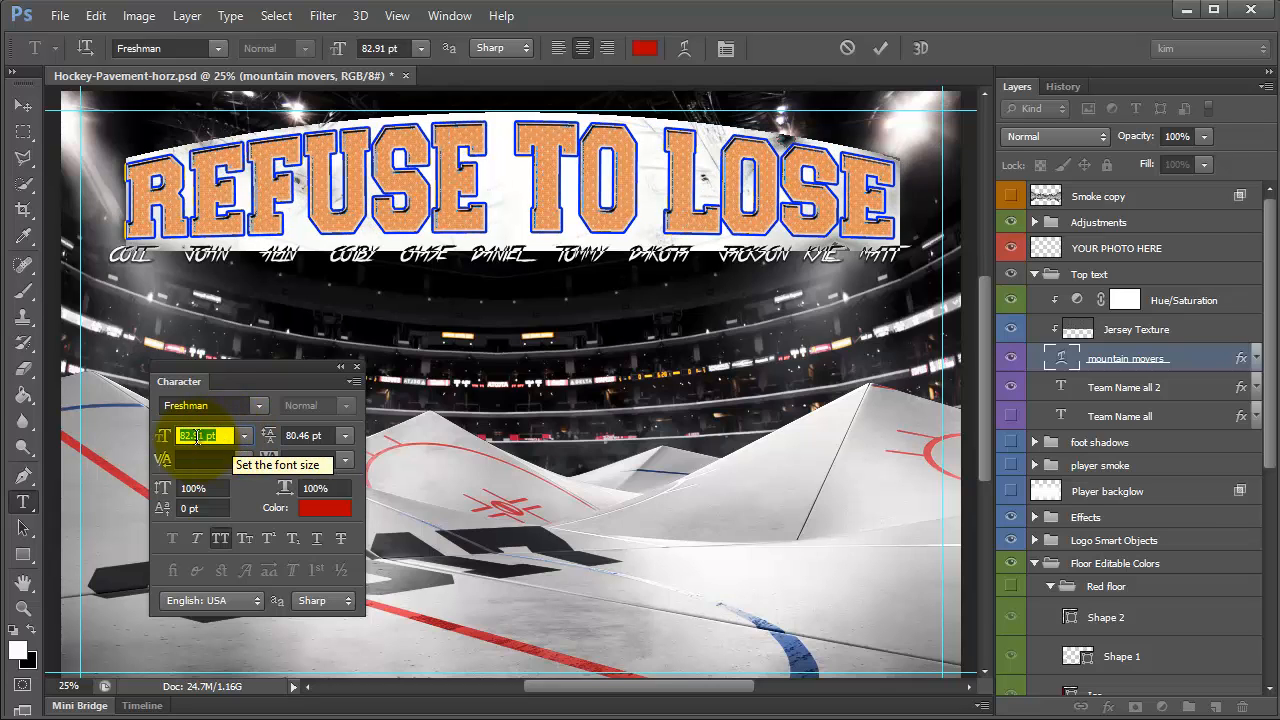
{"action": "key", "text": "Up"}
{"action": "key", "text": "Up"}
{"action": "key", "text": "Up"}
{"action": "key", "text": "Up"}
{"action": "key", "text": "Up"}
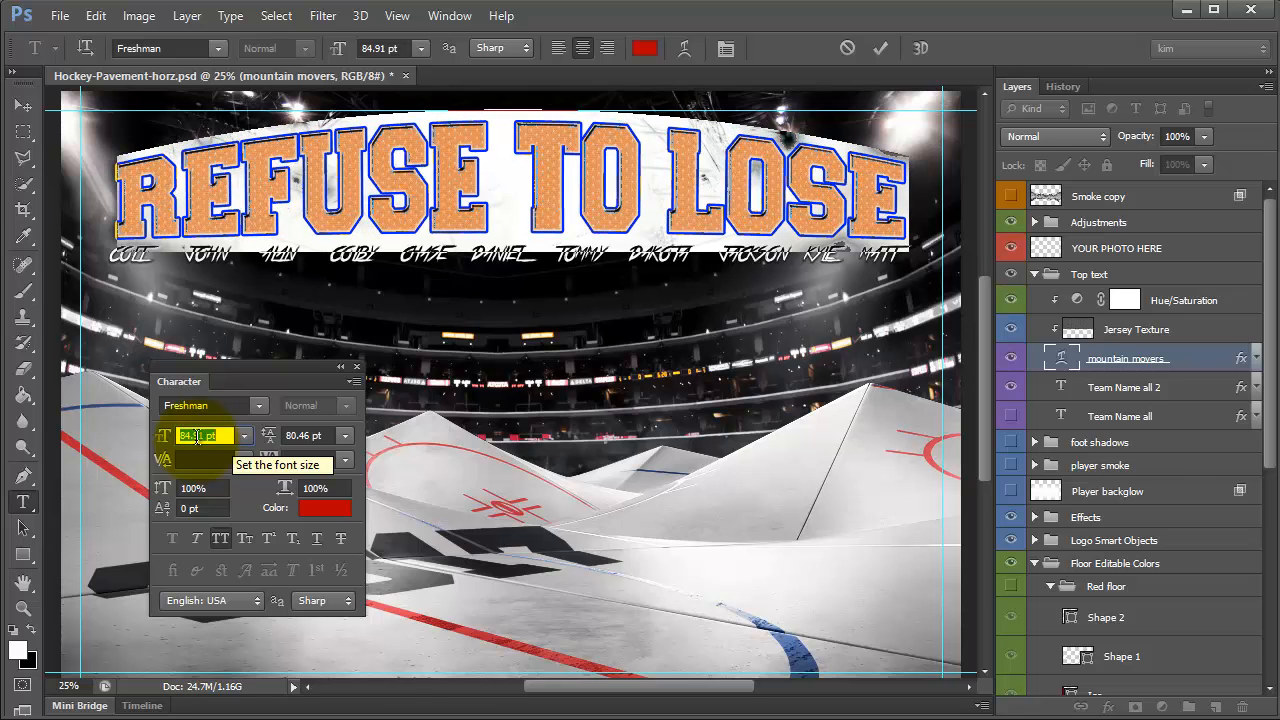
{"action": "key", "text": "Up"}
{"action": "key", "text": "Up"}
{"action": "key", "text": "Up"}
{"action": "key", "text": "Up"}
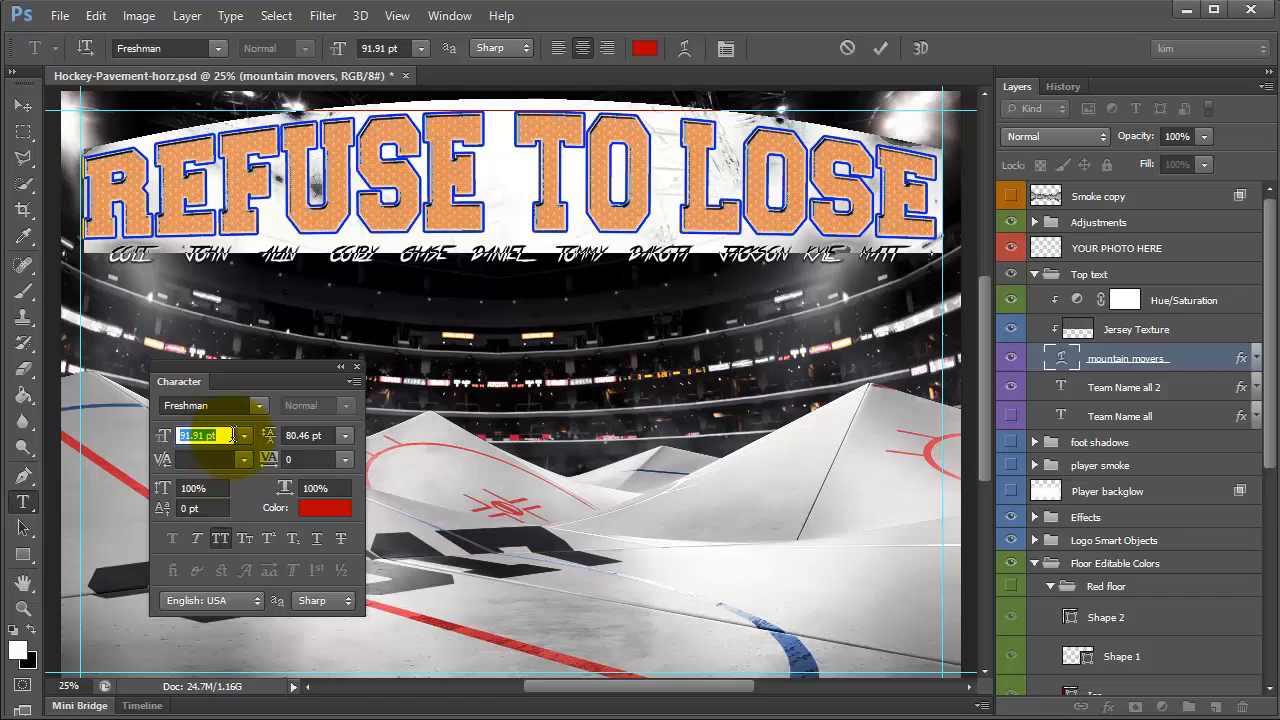
- Set the title's font size first to the preset 72 pt and finally to 92 pt
{"action": "left_click", "coordinate": [244, 436]}
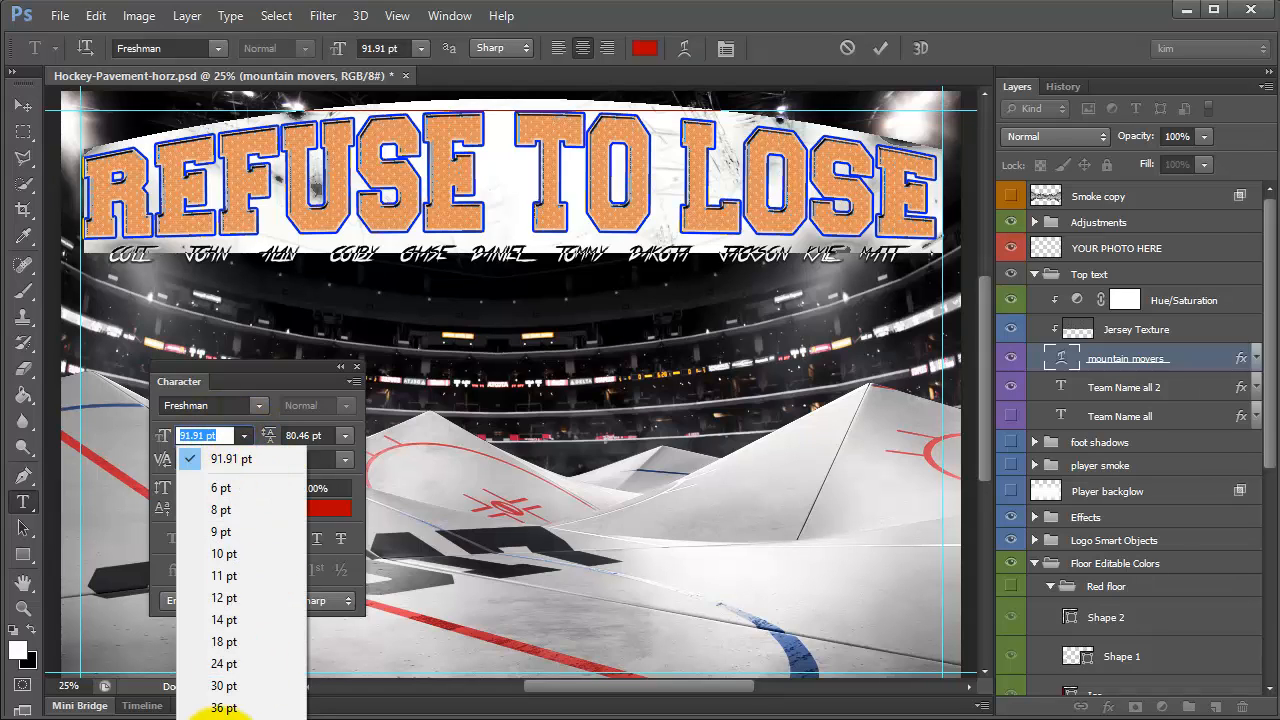
{"action": "left_click", "coordinate": [222, 719]}
{"action": "left_click_drag", "start_coordinate": [193, 436], "coordinate": [146, 432]}
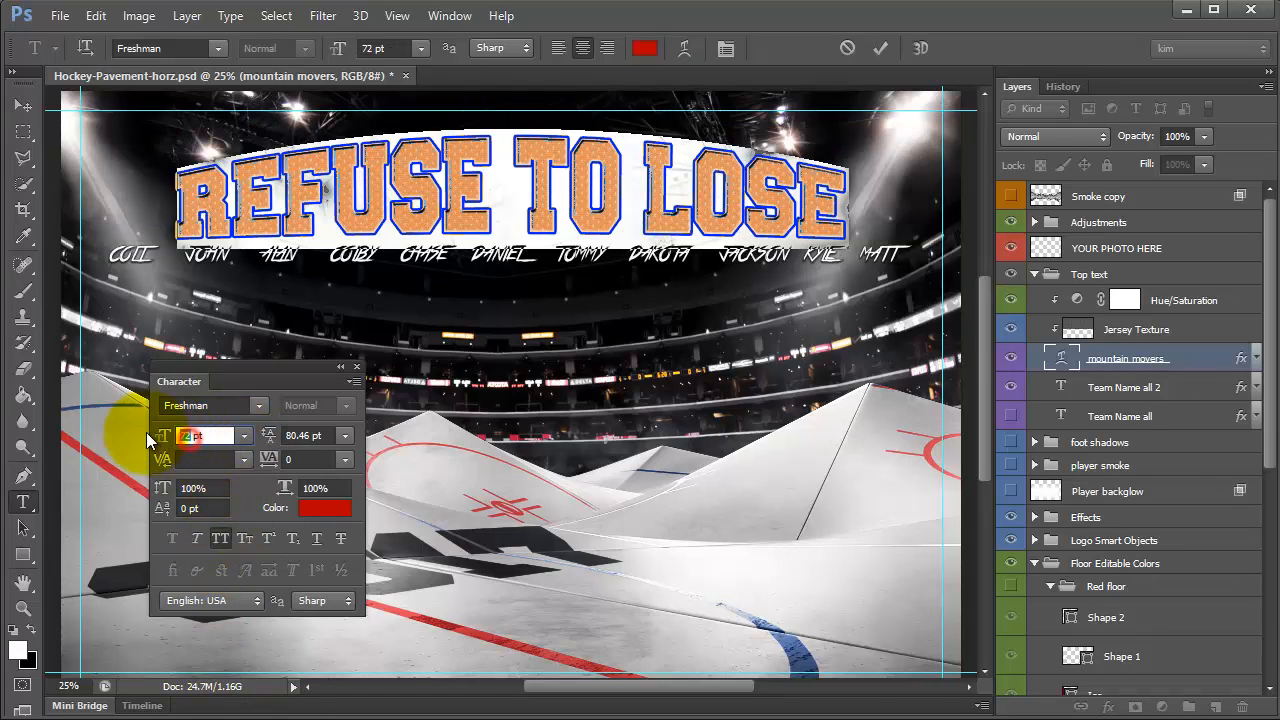
{"action": "type", "text": "8"}
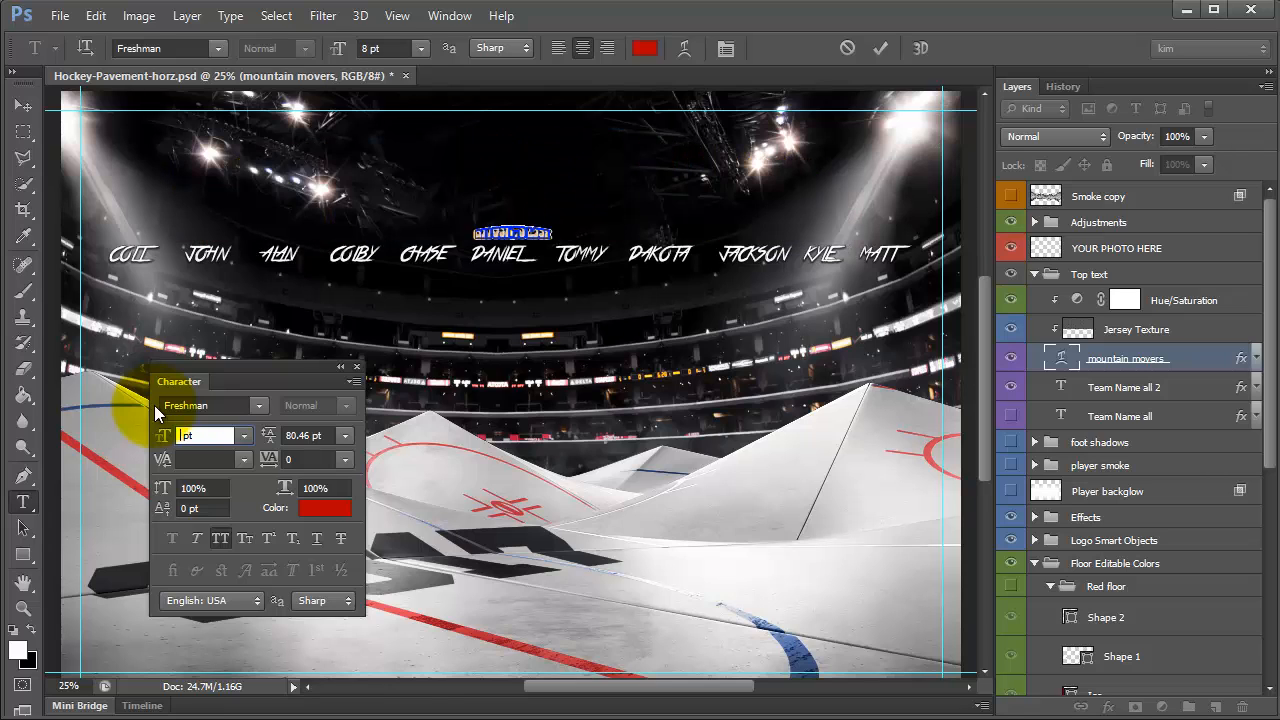
{"action": "type", "text": "02"}
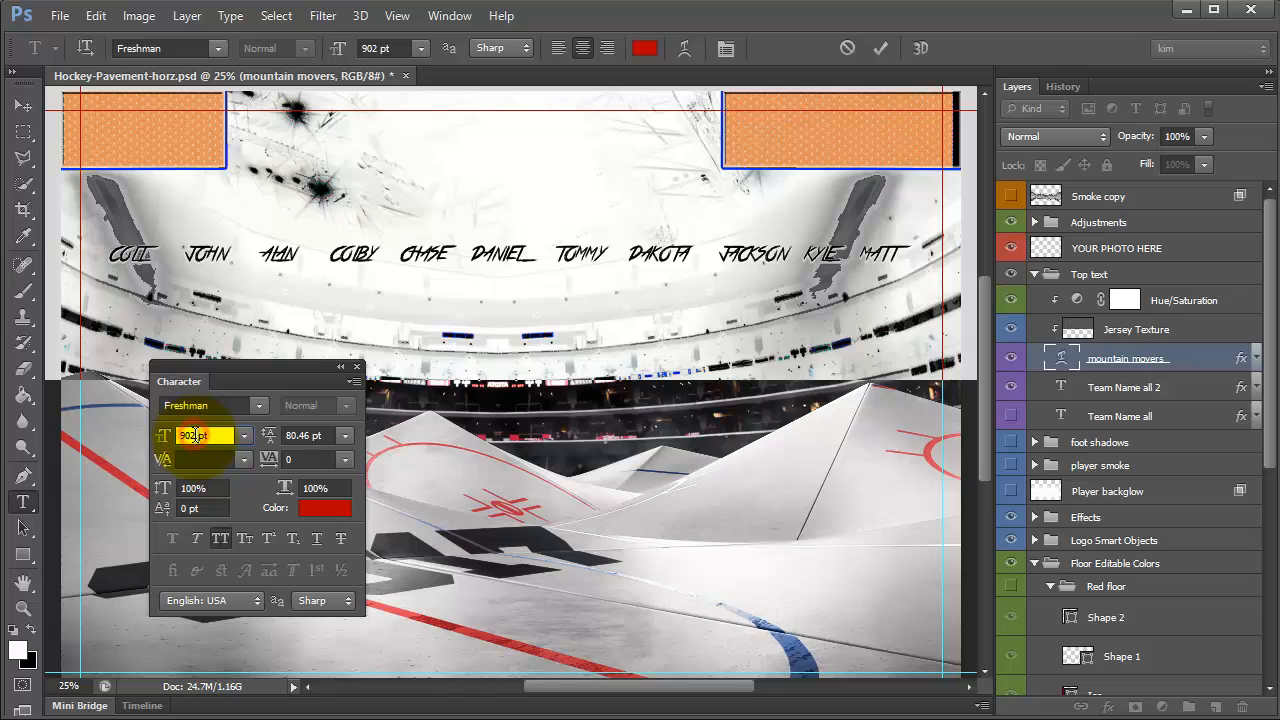
{"action": "left_click", "coordinate": [194, 435]}
{"action": "key", "text": "BackSpace"}
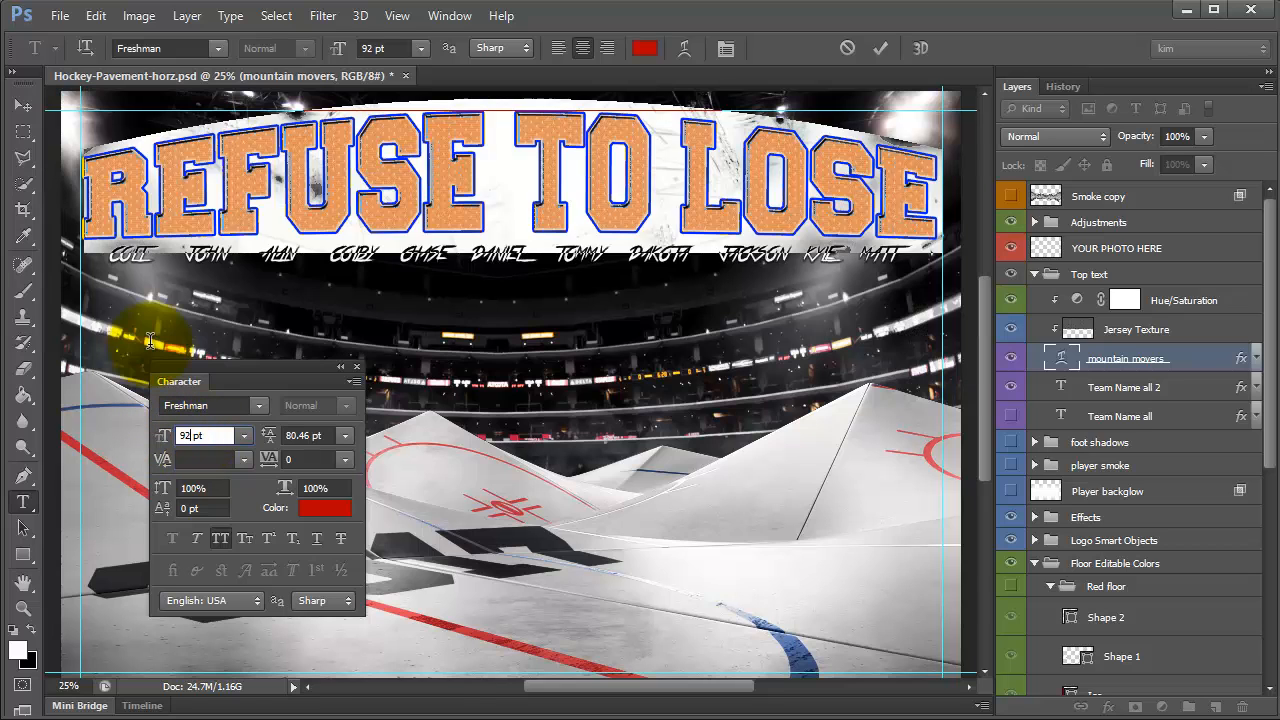
{"action": "left_click", "coordinate": [162, 202]}
- Try a 96 pt font size without selecting the title and 93 pt with it selected, and return to 92 pt
{"action": "left_click", "coordinate": [207, 435]}
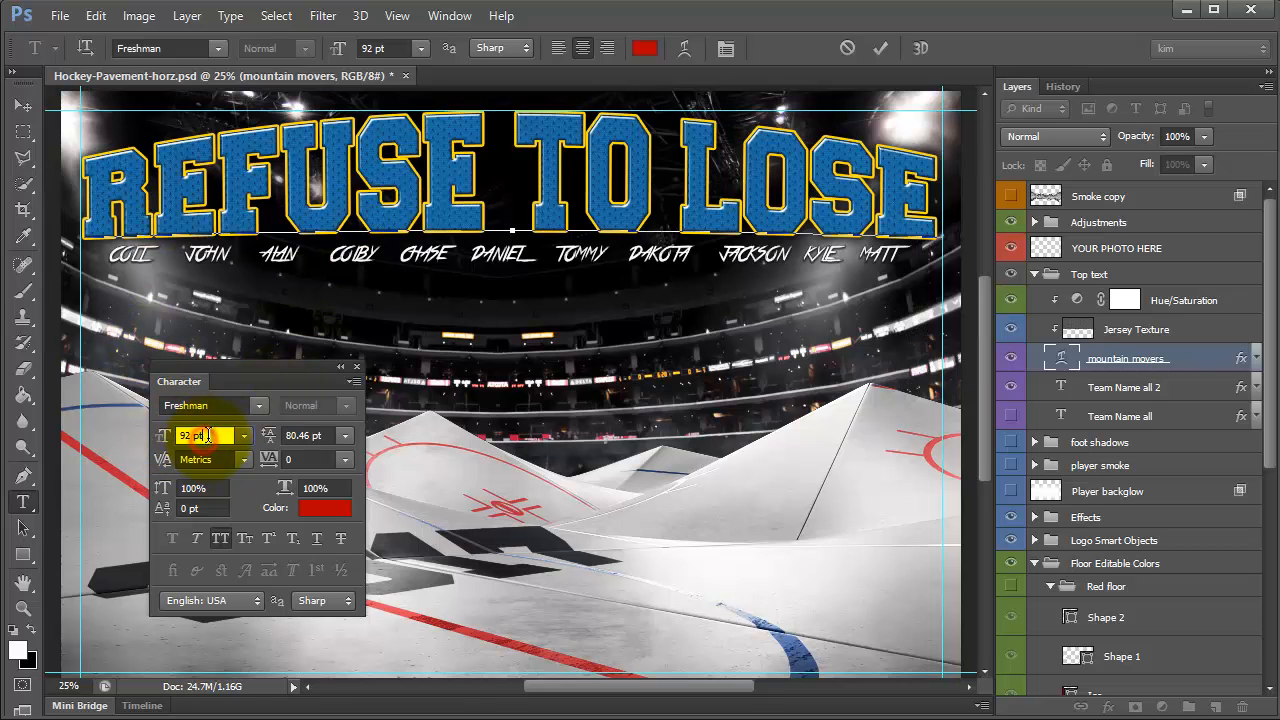
{"action": "left_click", "coordinate": [193, 436]}
{"action": "key", "text": "Up"}
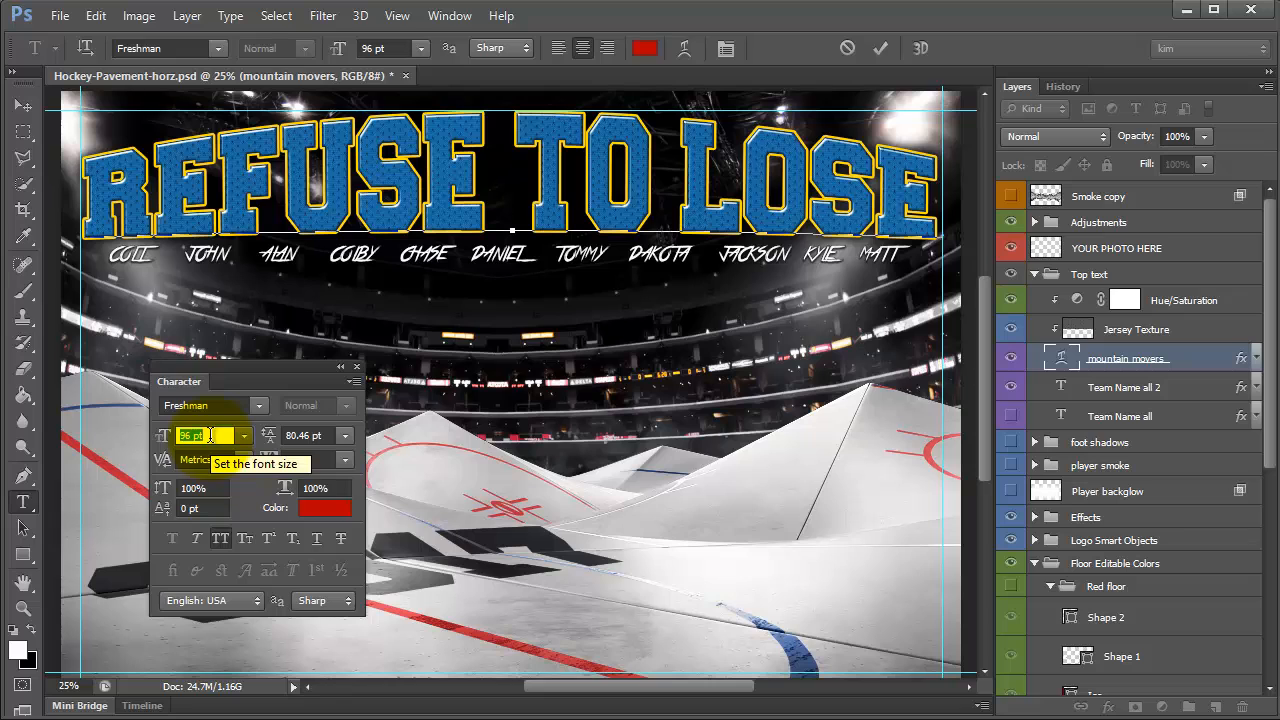
{"action": "triple_click", "coordinate": [450, 134]}
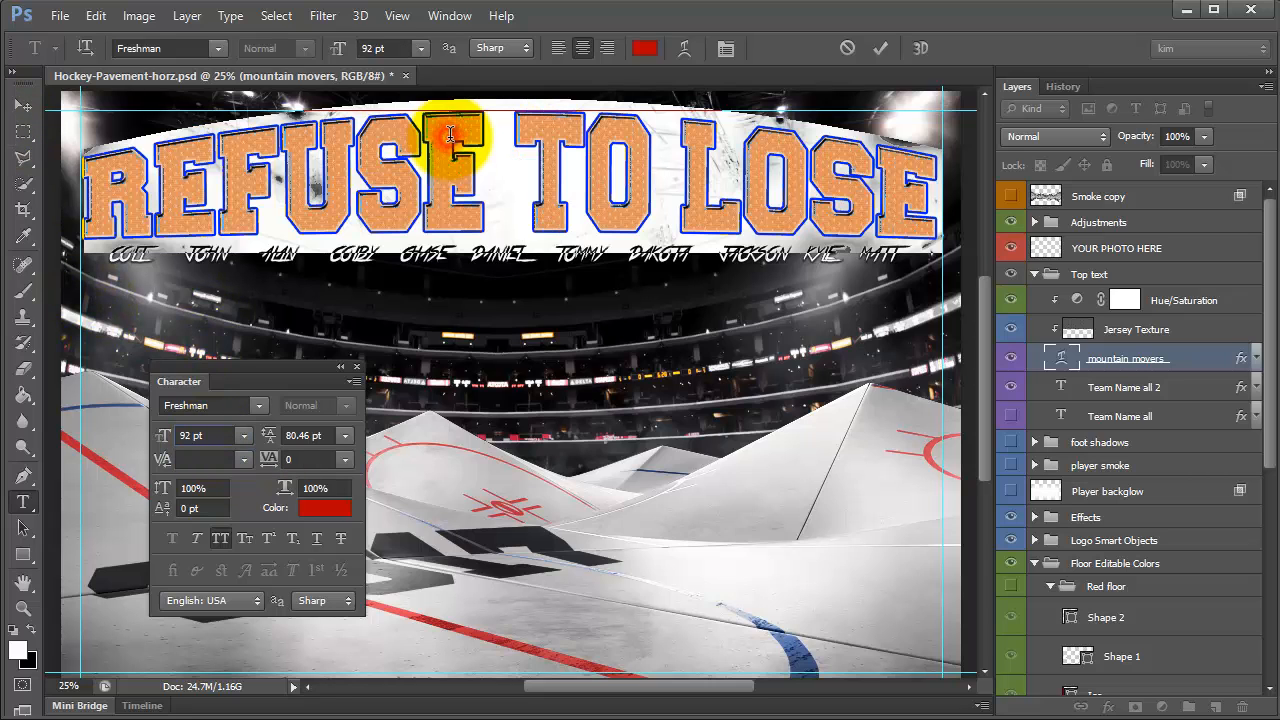
{"action": "left_click", "coordinate": [214, 432]}
{"action": "key", "text": "Up"}
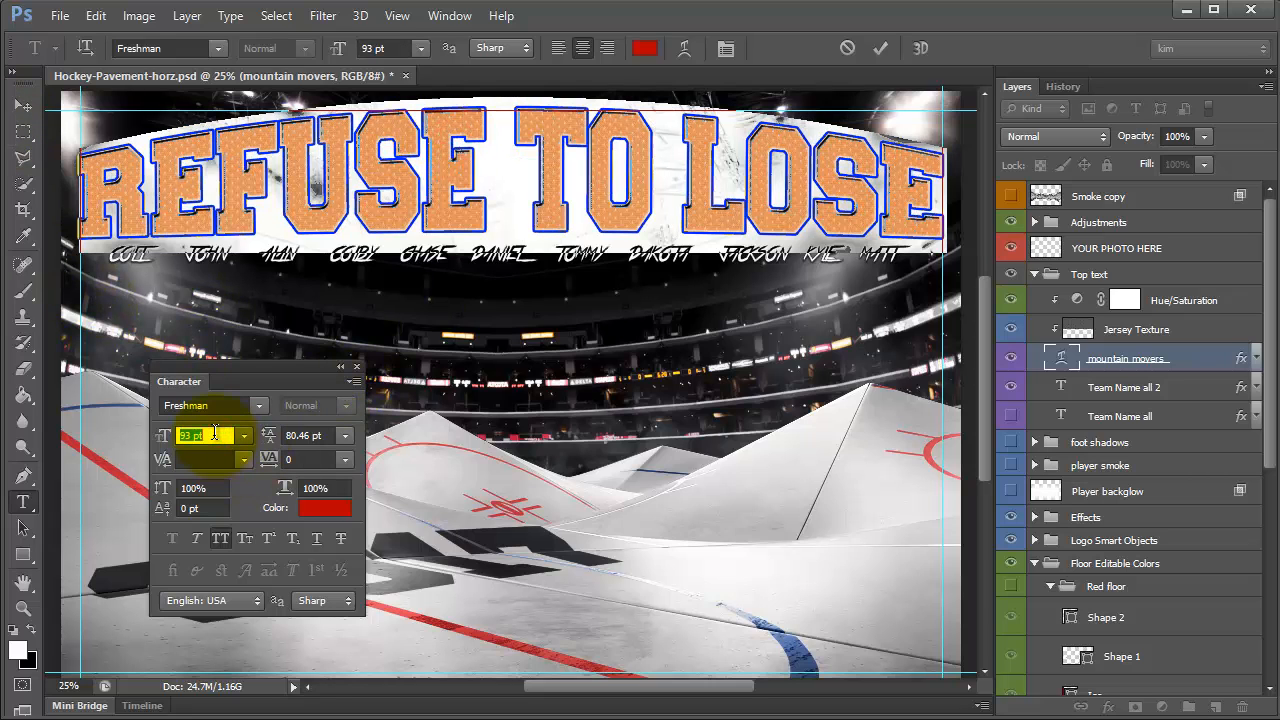
{"action": "key", "text": "Down"}
{"action": "left_click", "coordinate": [611, 184]}
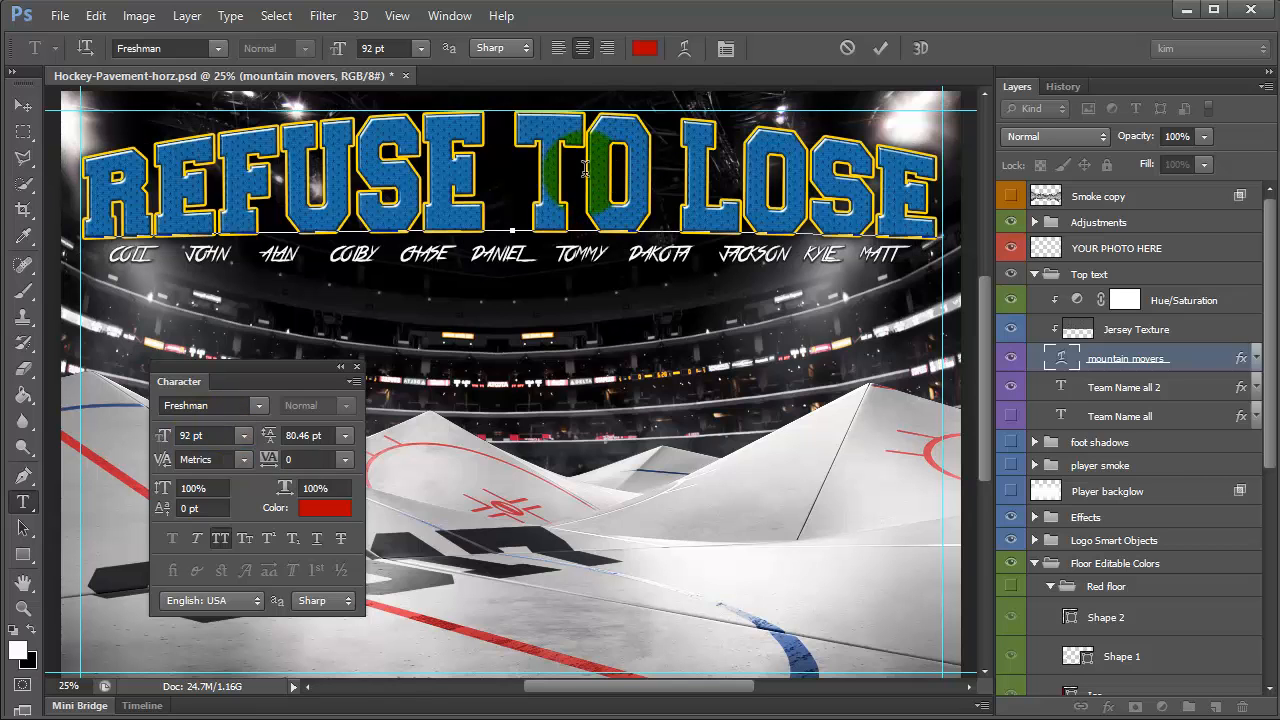
- Browse the font families for the selected title and try the Oklahoma font on it
{"action": "triple_click", "coordinate": [430, 192]}
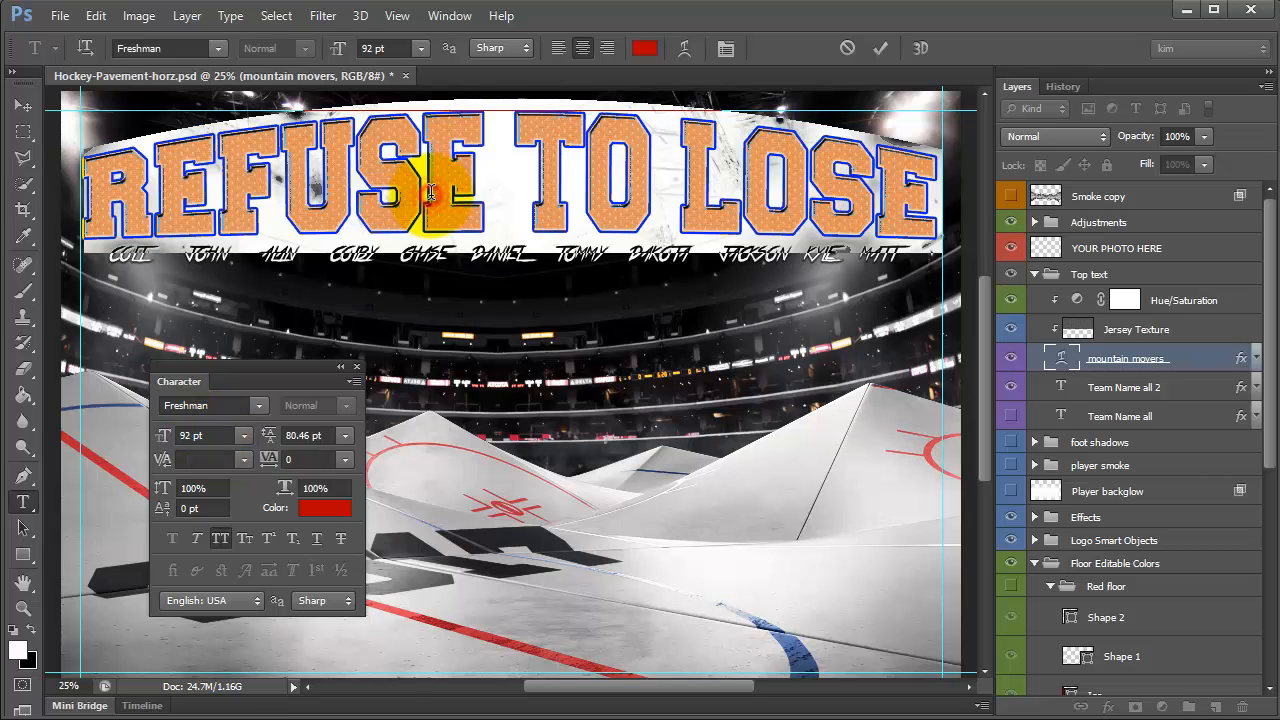
{"action": "left_click", "coordinate": [219, 48]}
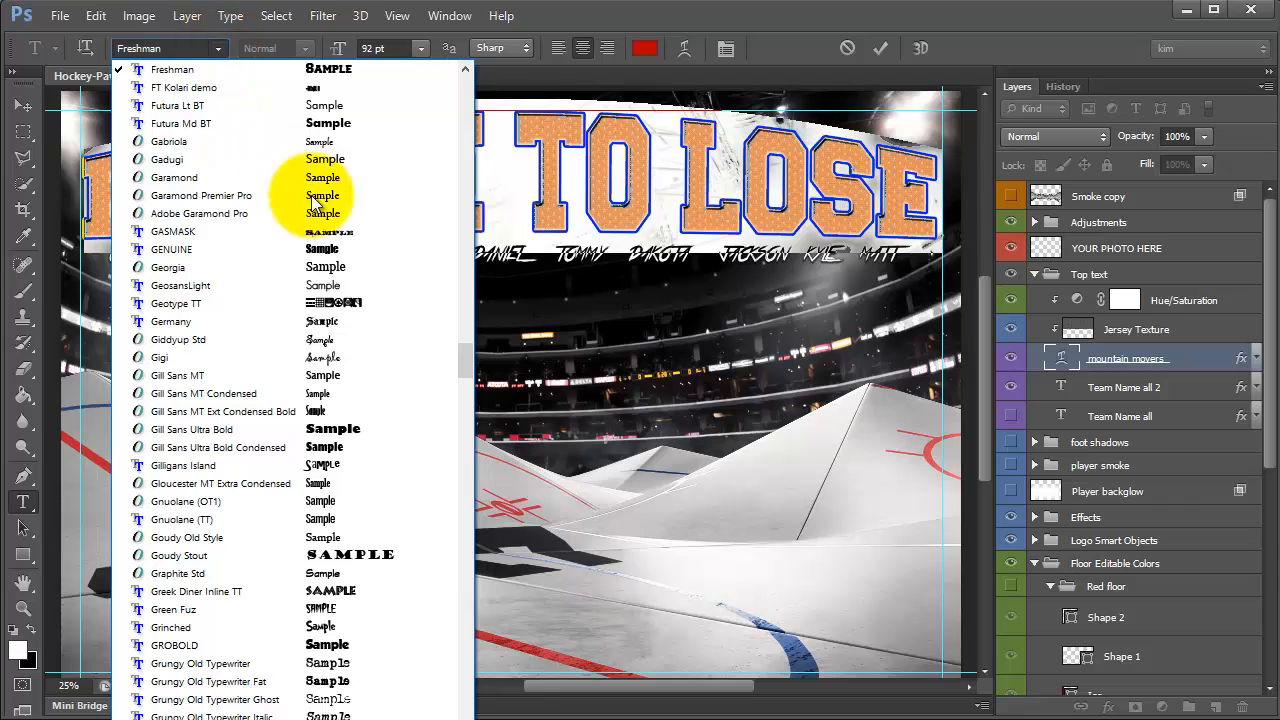
{"action": "scroll", "coordinate": [345, 344], "scroll_direction": "down", "scroll_amount": 2}
{"action": "scroll", "coordinate": [345, 344], "scroll_direction": "down", "scroll_amount": 7}
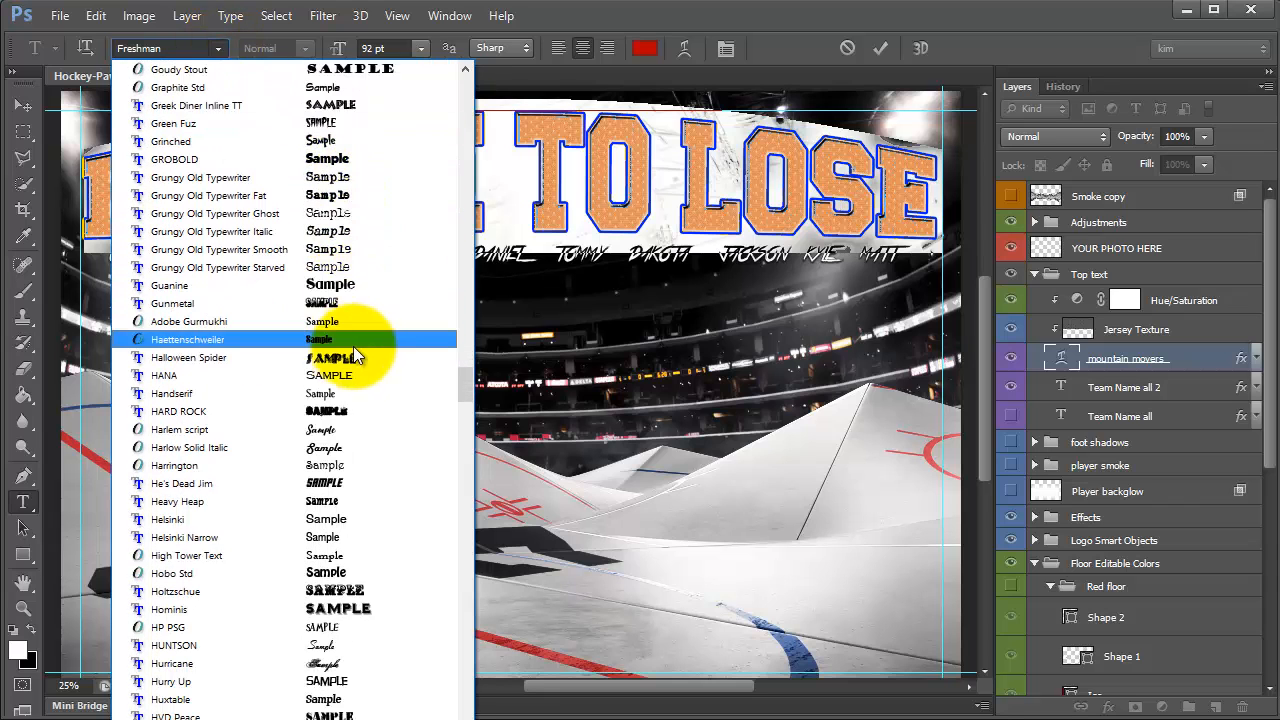
{"action": "scroll", "coordinate": [375, 336], "scroll_direction": "down", "scroll_amount": 7}
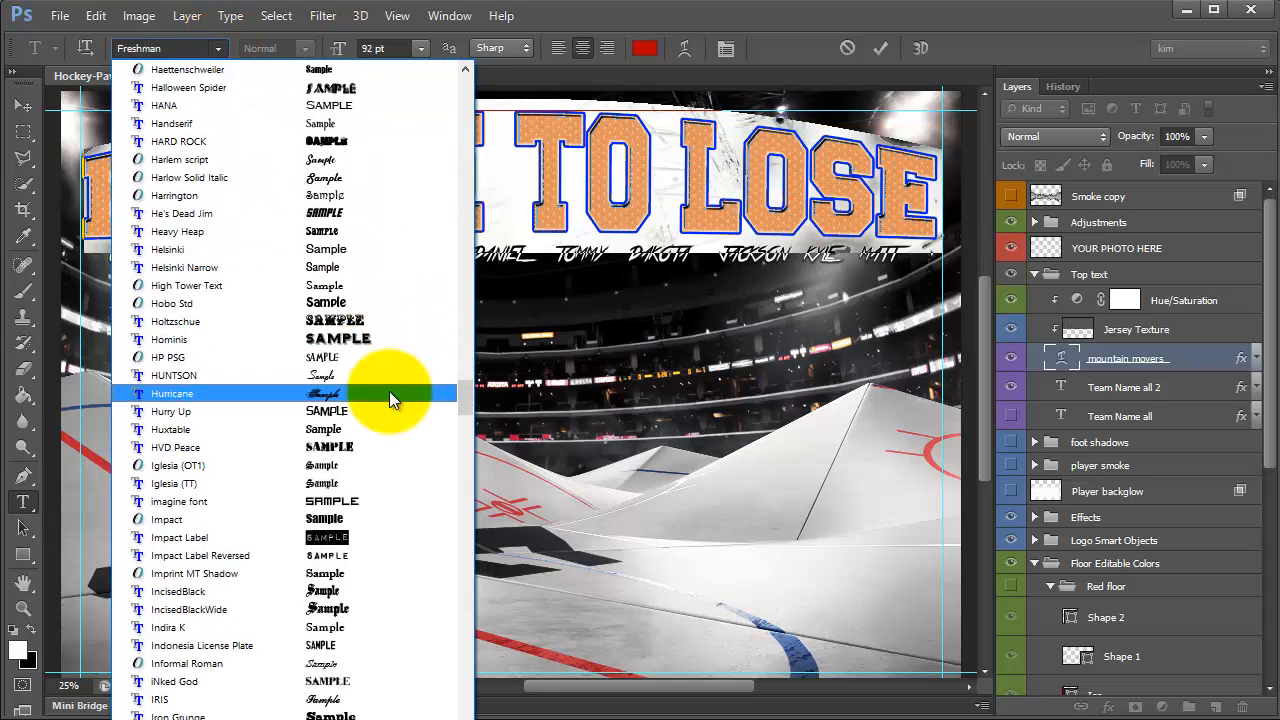
{"action": "scroll", "coordinate": [391, 391], "scroll_direction": "down", "scroll_amount": 7}
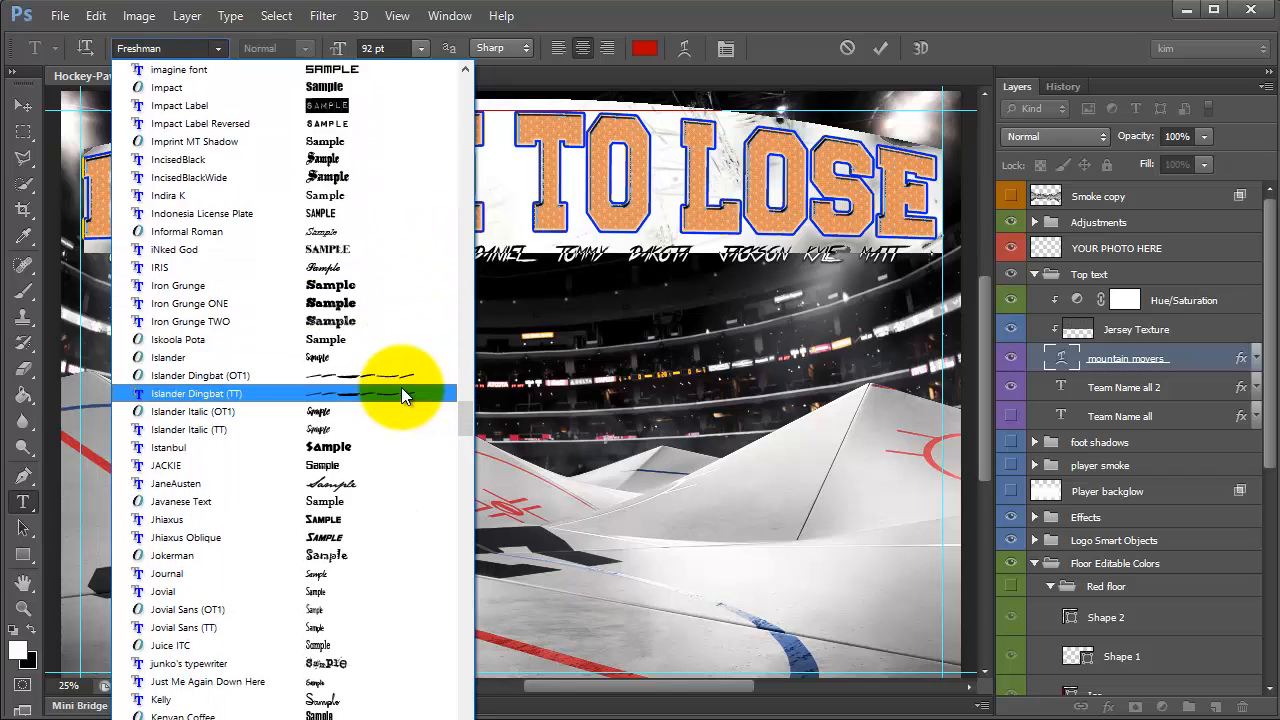
{"action": "key", "text": "Escape"}
{"action": "left_click", "coordinate": [556, 193]}
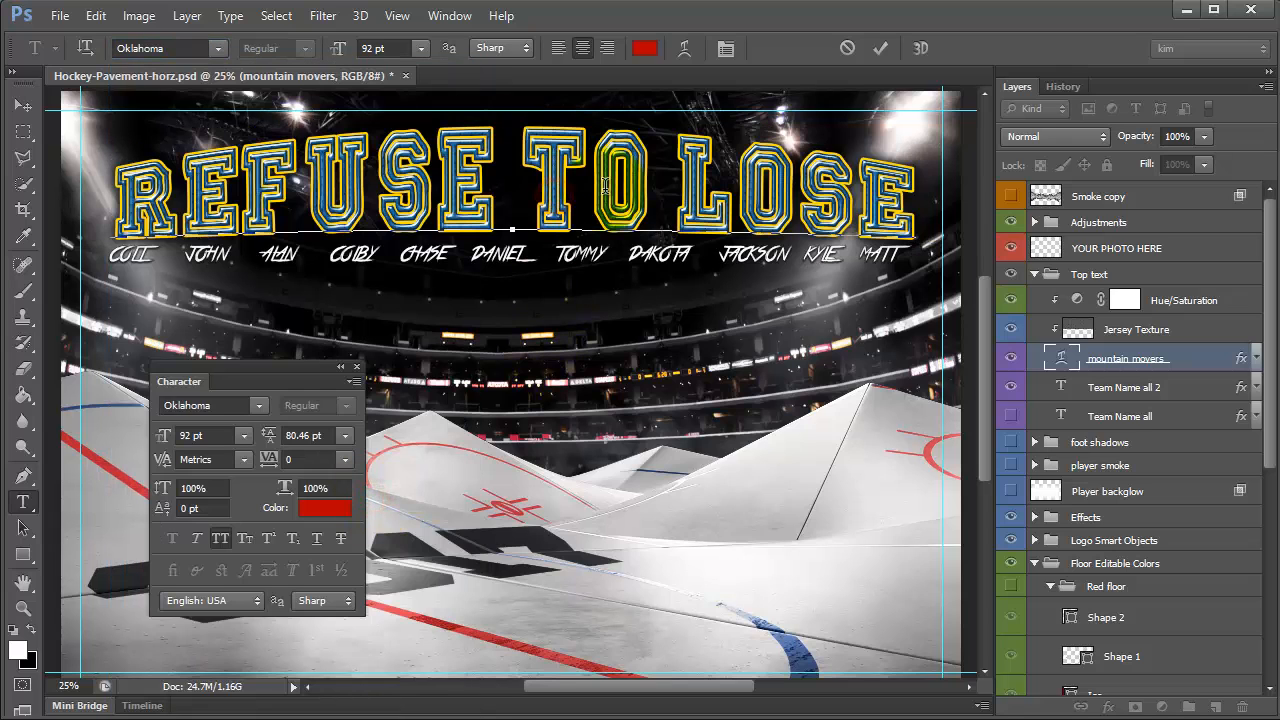
- Try the dripping "3 theHard way" font on the whole title text
{"action": "key", "text": "ctrl+a"}
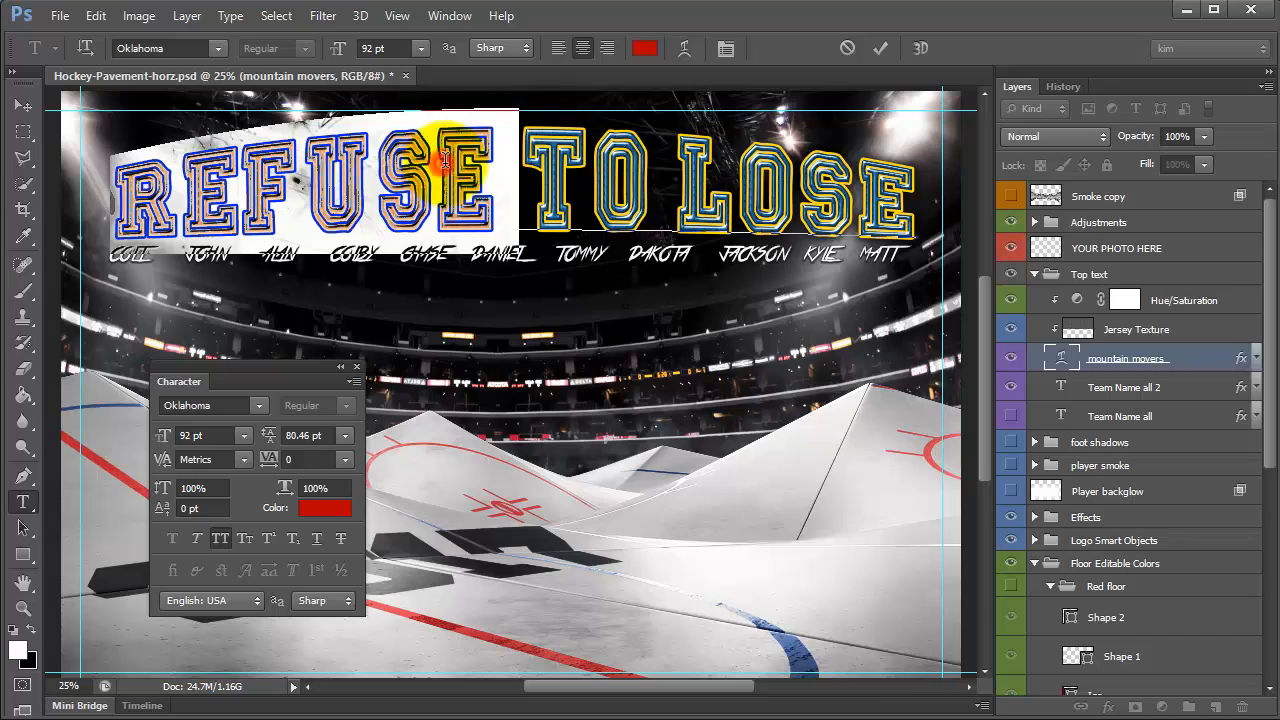
{"action": "left_click", "coordinate": [217, 47]}
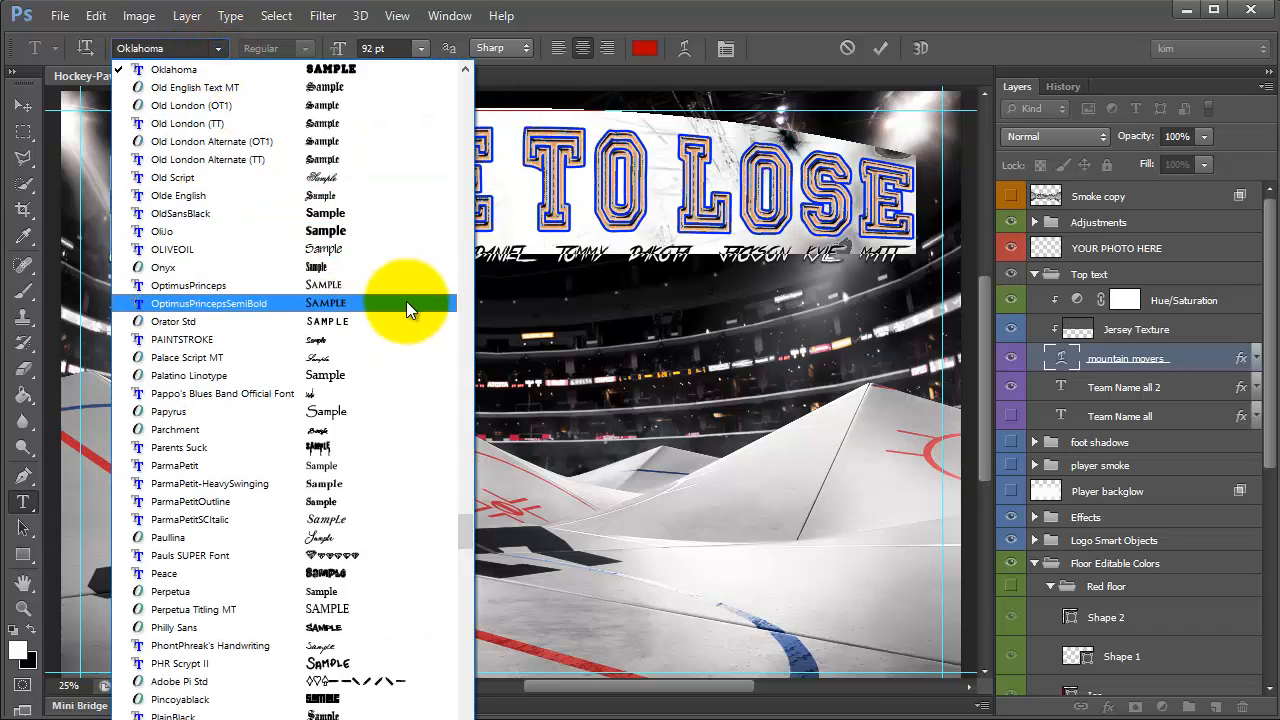
{"action": "scroll", "coordinate": [406, 301], "scroll_direction": "up", "scroll_amount": 10}
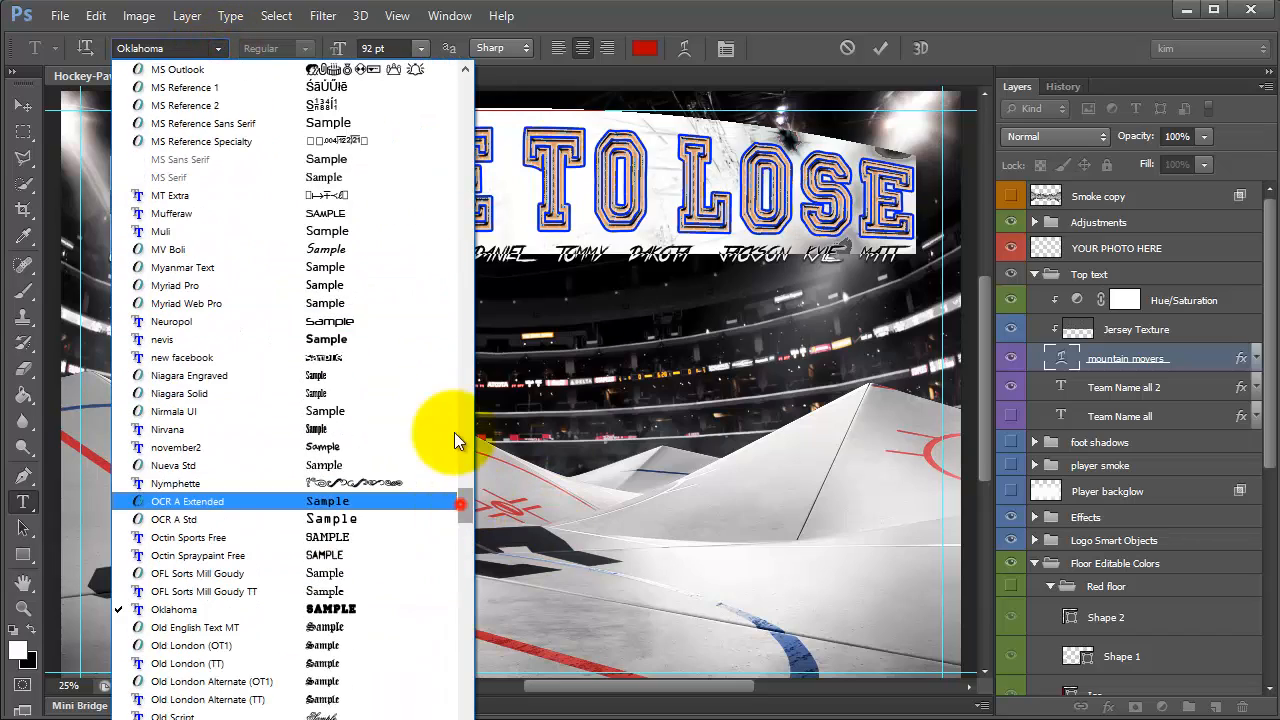
{"action": "scroll", "coordinate": [454, 440], "scroll_direction": "up", "scroll_amount": 20}
{"action": "left_click", "coordinate": [356, 131]}
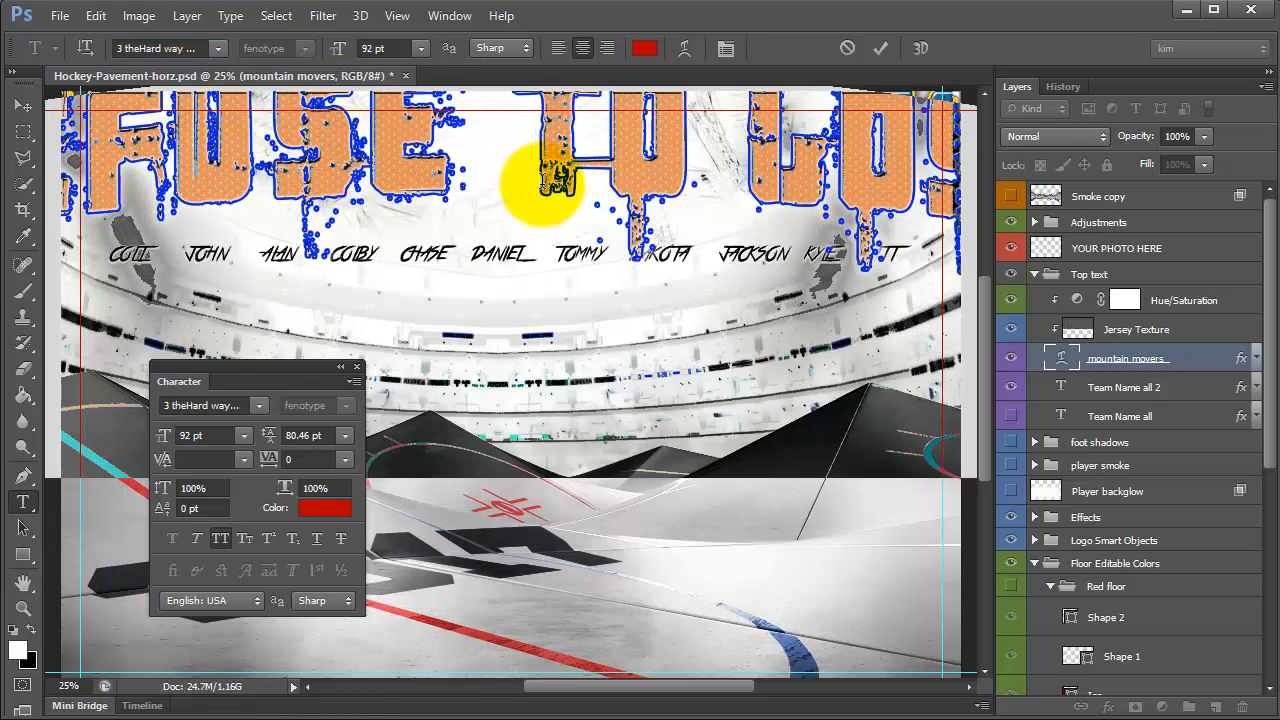
{"action": "left_click", "coordinate": [557, 170]}
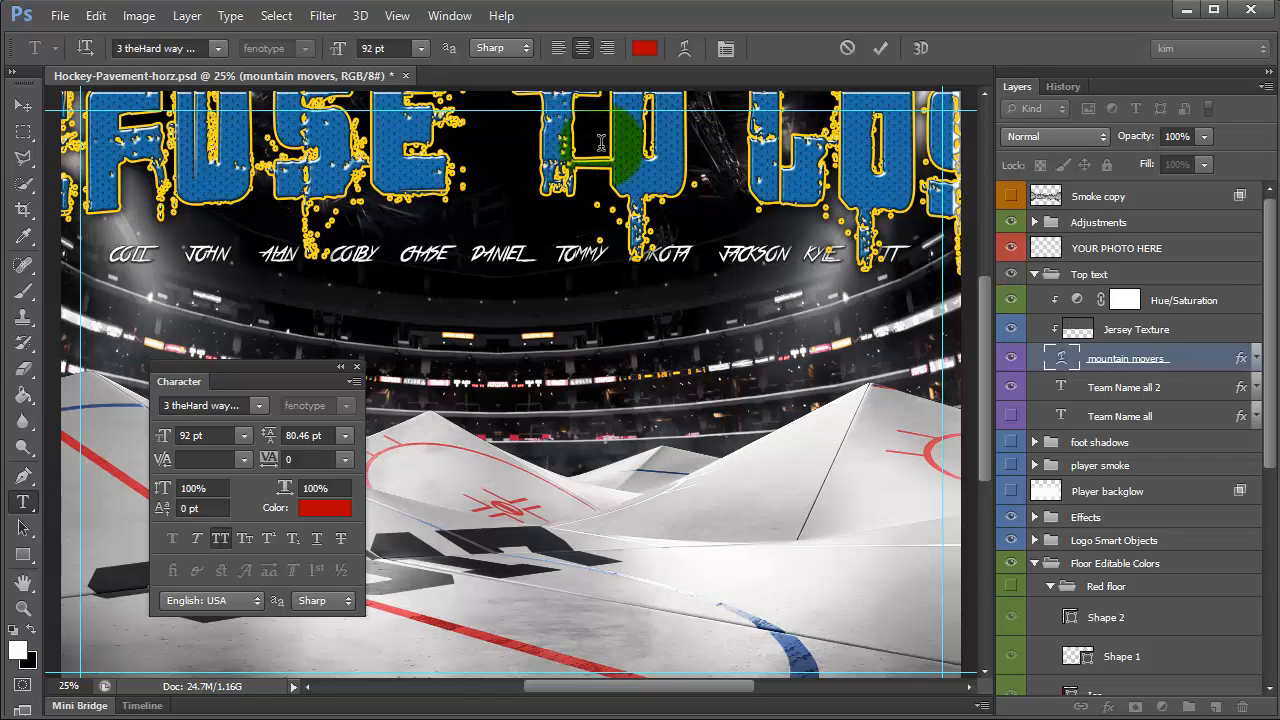
- Cycle through font families on the title, including 3rd Man and Adorable, and settle on Adventure
{"action": "left_click", "coordinate": [147, 46]}
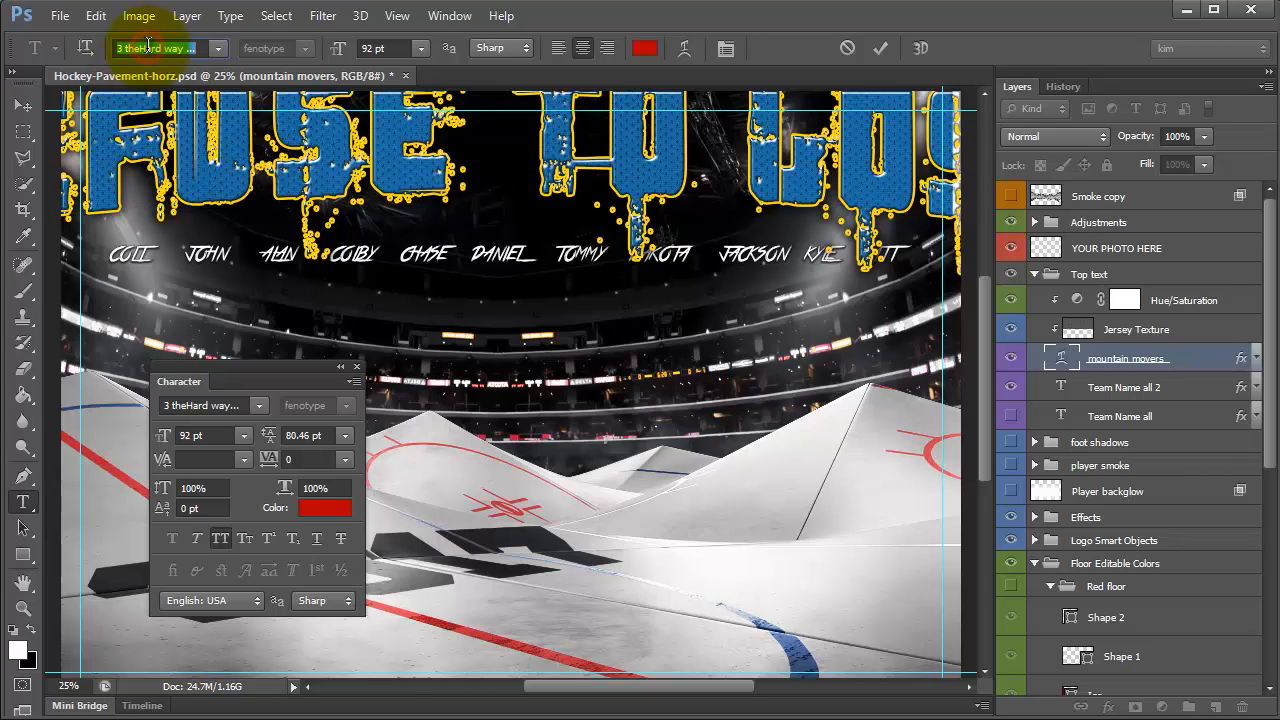
{"action": "type", "text": "84"}
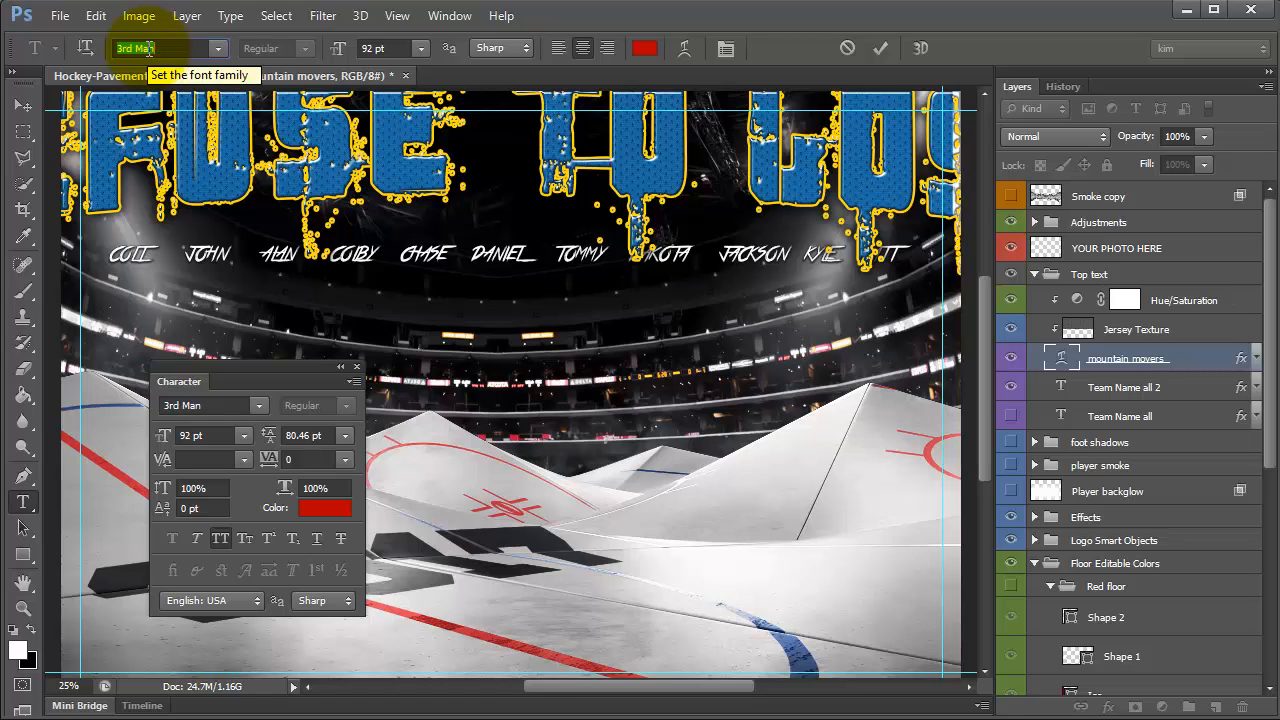
{"action": "key", "text": "Down"}
{"action": "key", "text": "Down"}
{"action": "key", "text": "Down"}
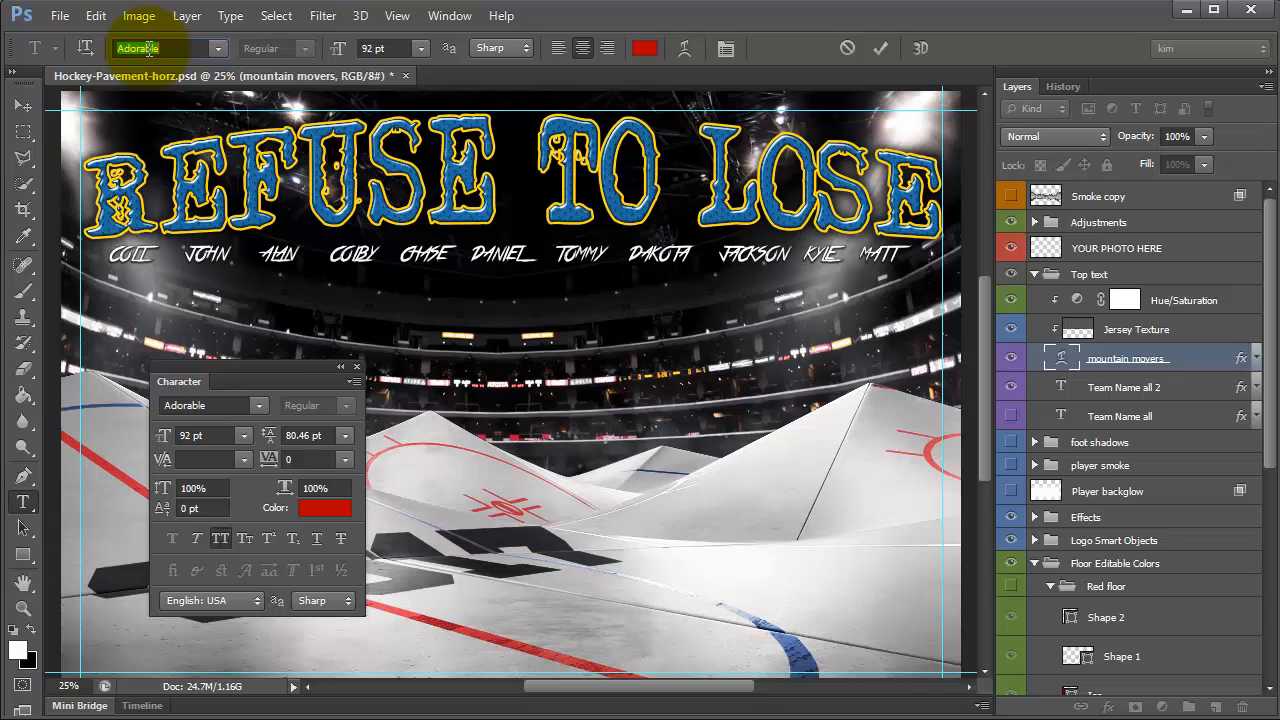
{"action": "key", "text": "Down"}
{"action": "key", "text": "Down"}
{"action": "key", "text": "Down"}
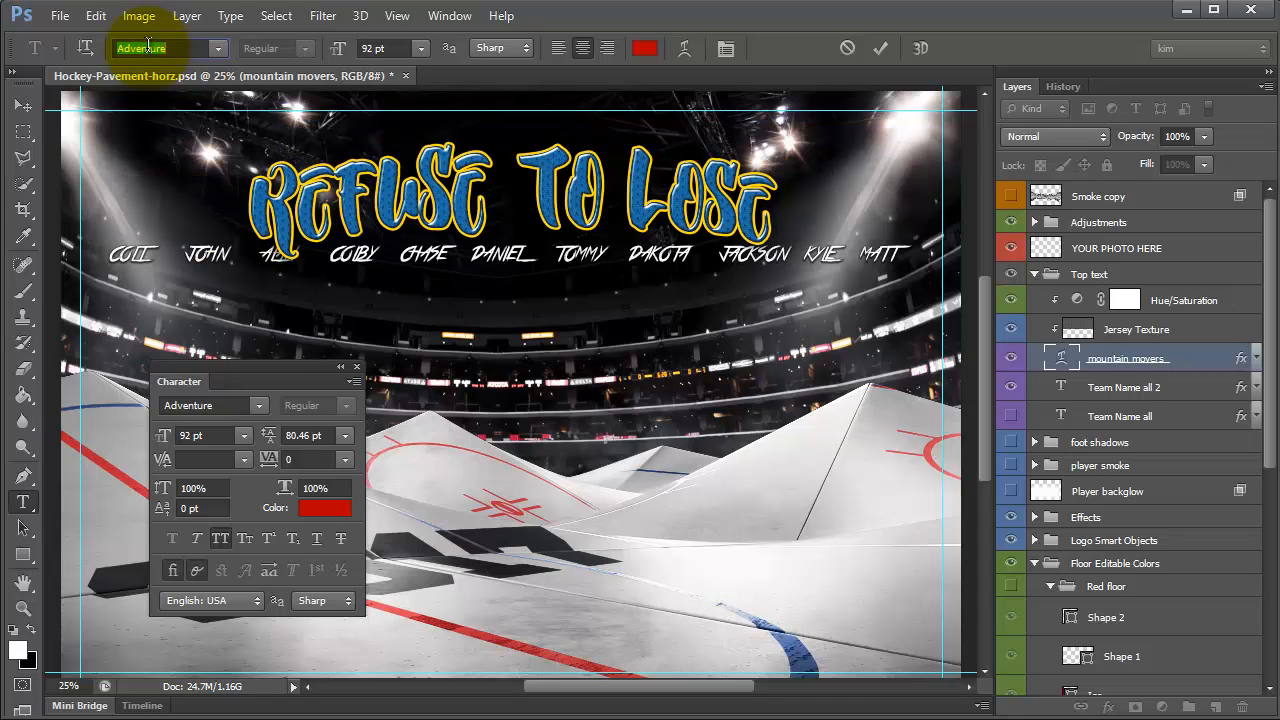
{"action": "left_click", "coordinate": [478, 158]}
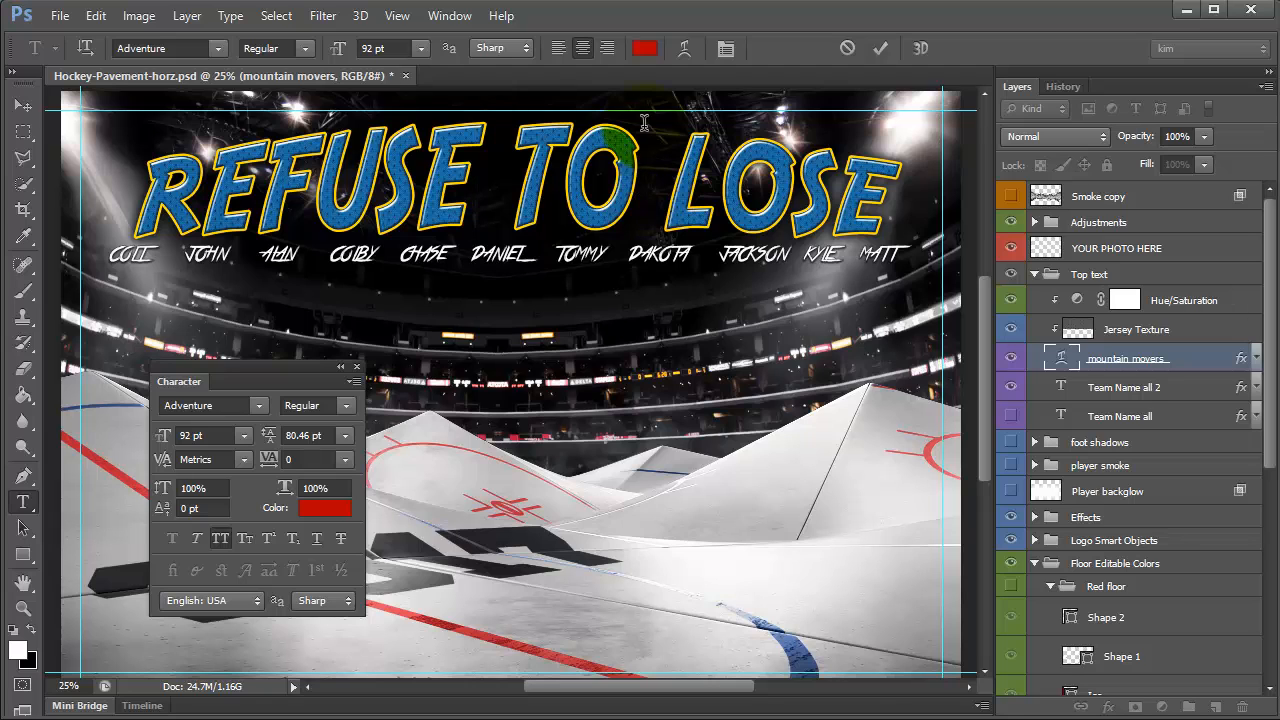
- Open the title's text warp, try the vertical orientation with the Arc Upper style, and return to horizontal
{"action": "left_click", "coordinate": [465, 200]}
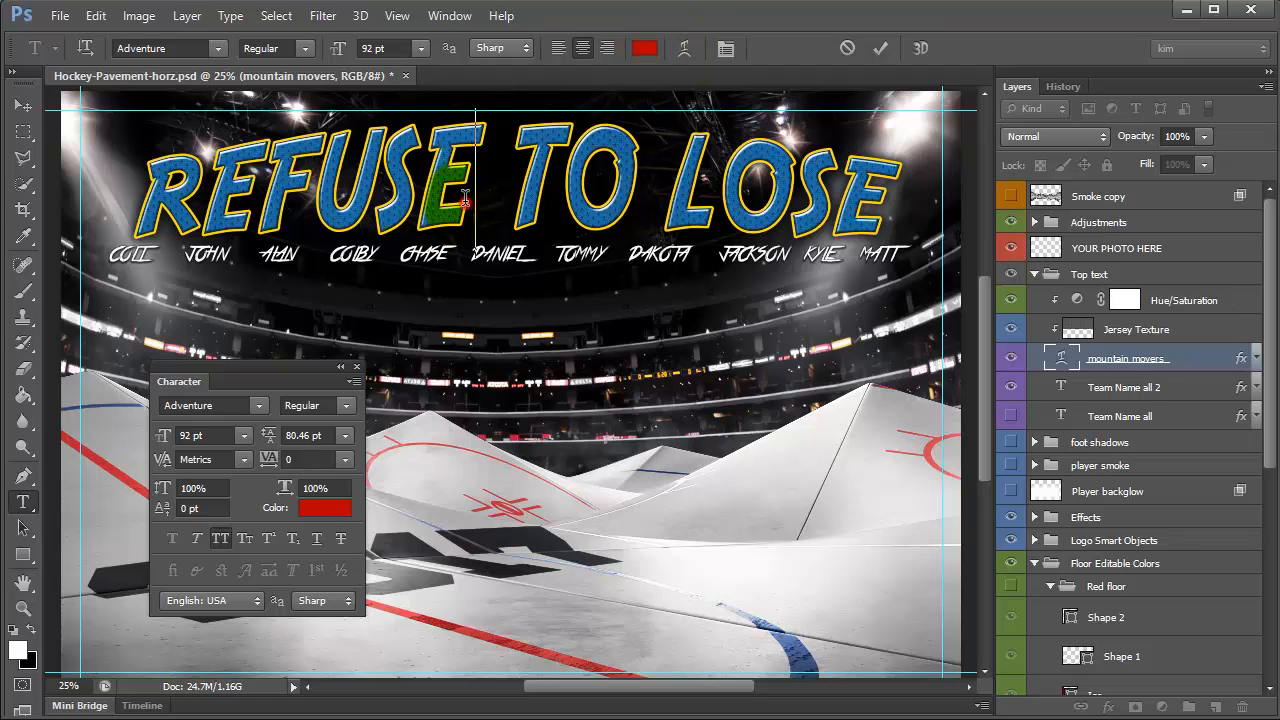
{"action": "left_click", "coordinate": [684, 50]}
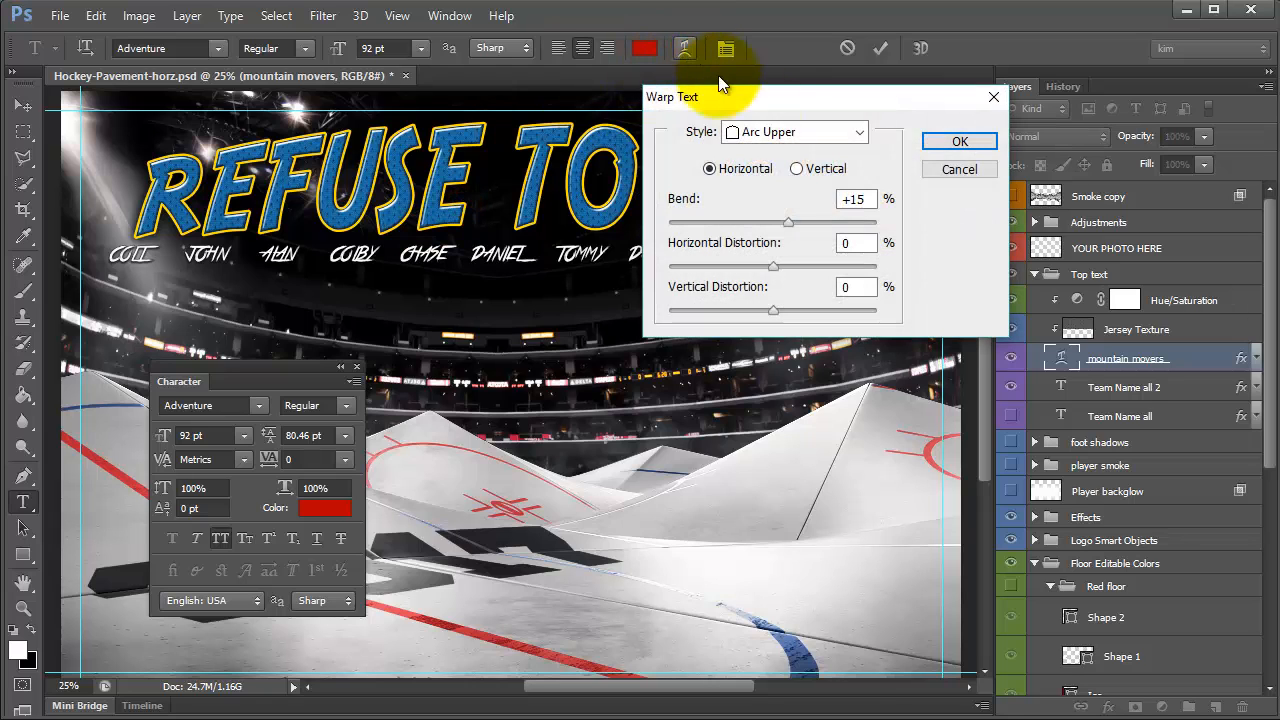
{"action": "left_click", "coordinate": [775, 133]}
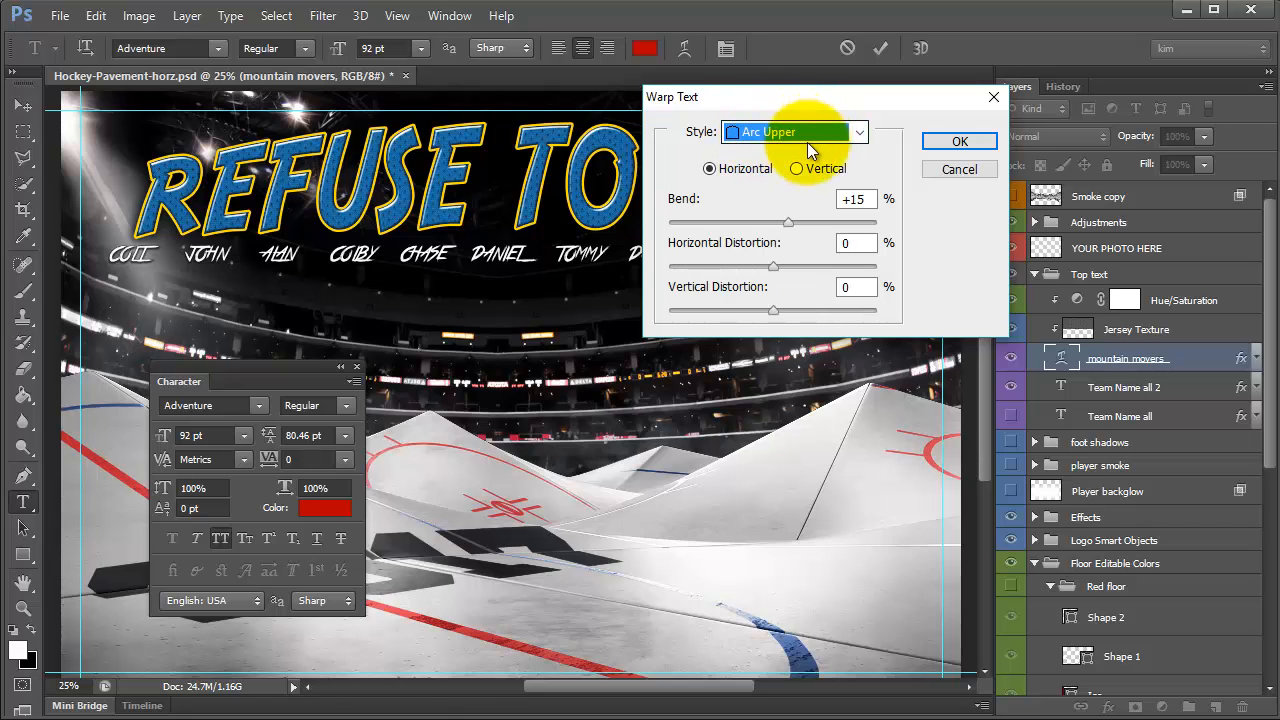
{"action": "left_click", "coordinate": [798, 168]}
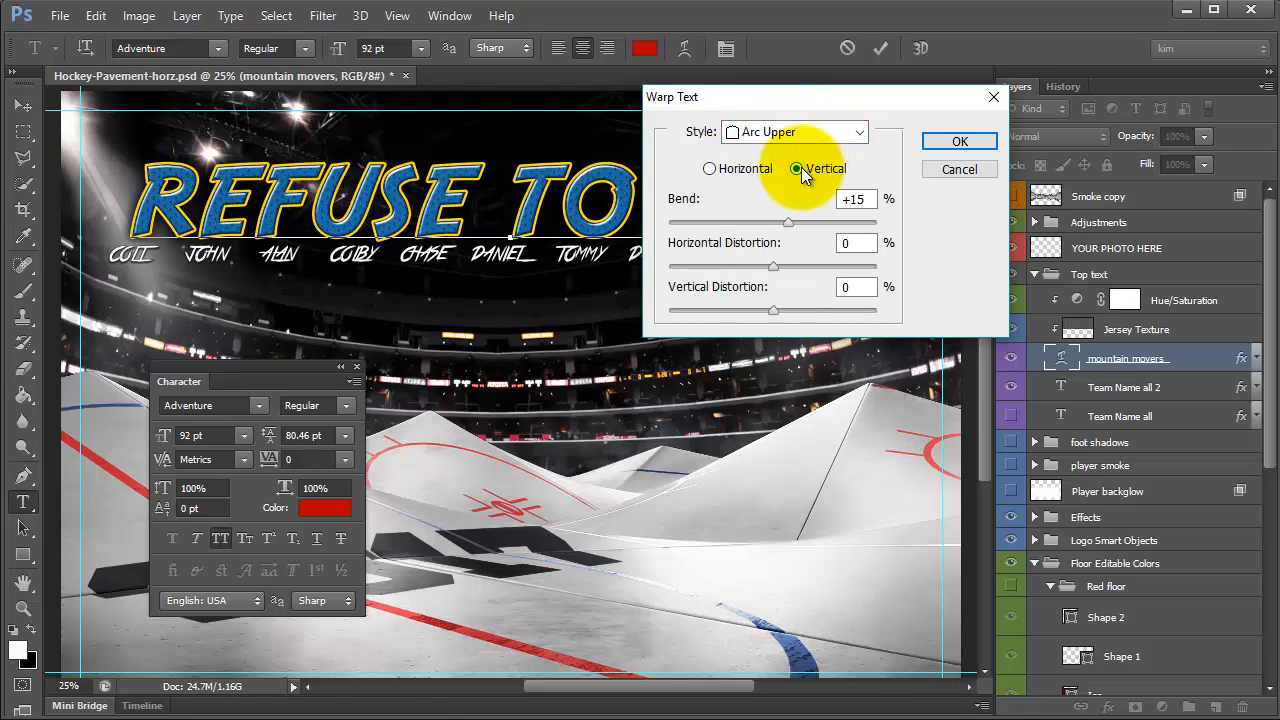
{"action": "left_click", "coordinate": [796, 129]}
{"action": "left_click", "coordinate": [796, 129]}
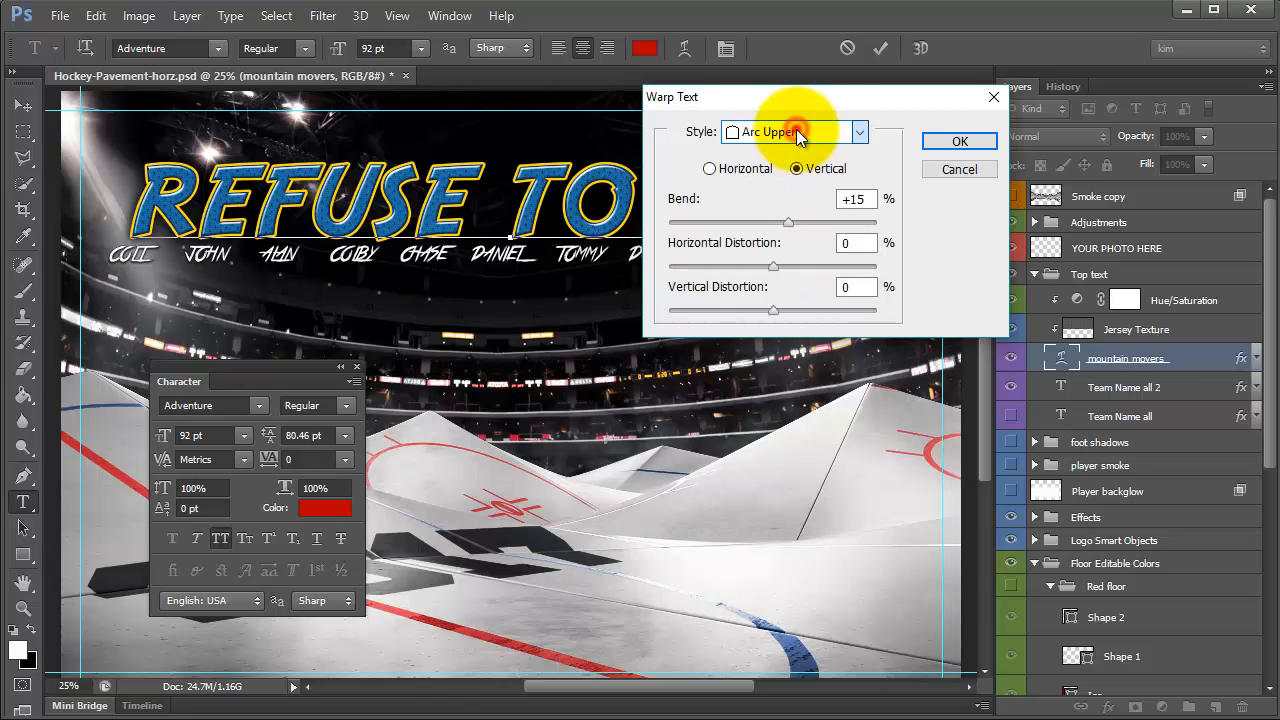
{"action": "left_click_drag", "start_coordinate": [819, 102], "coordinate": [716, 373]}
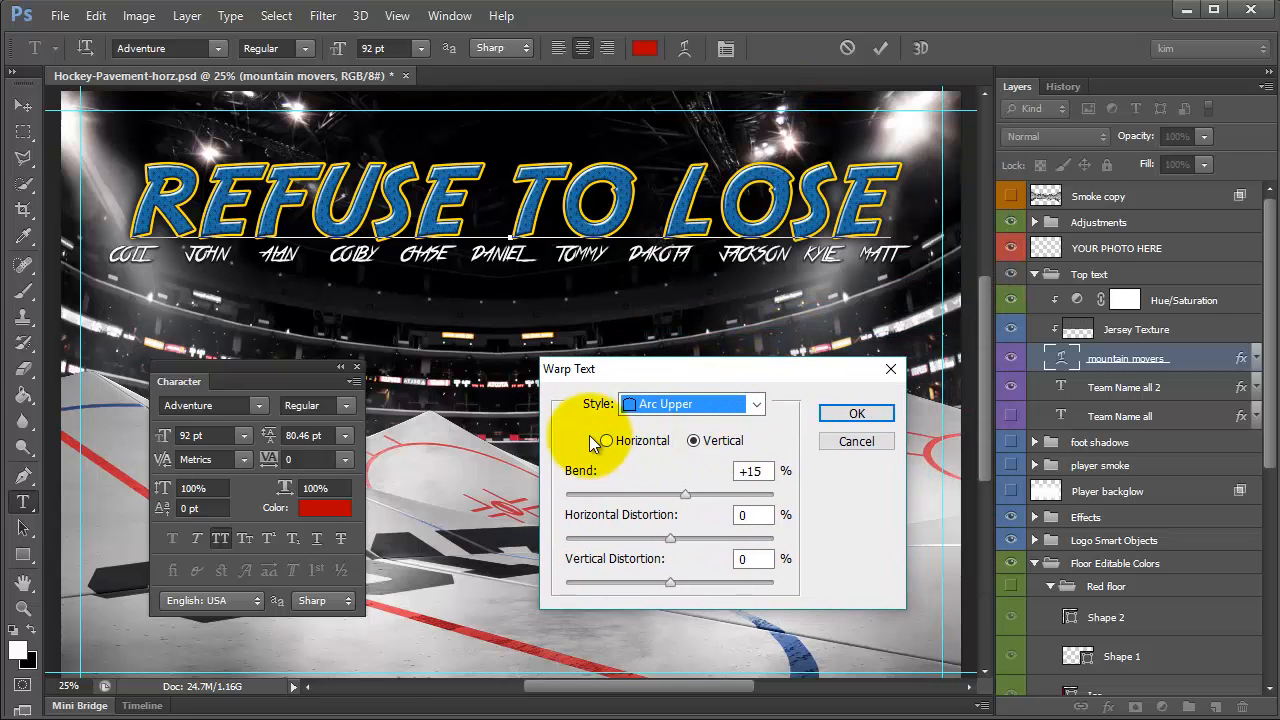
{"action": "left_click", "coordinate": [606, 440]}
- Try the Arc and Arch warp styles on the title
{"action": "left_click", "coordinate": [700, 405]}
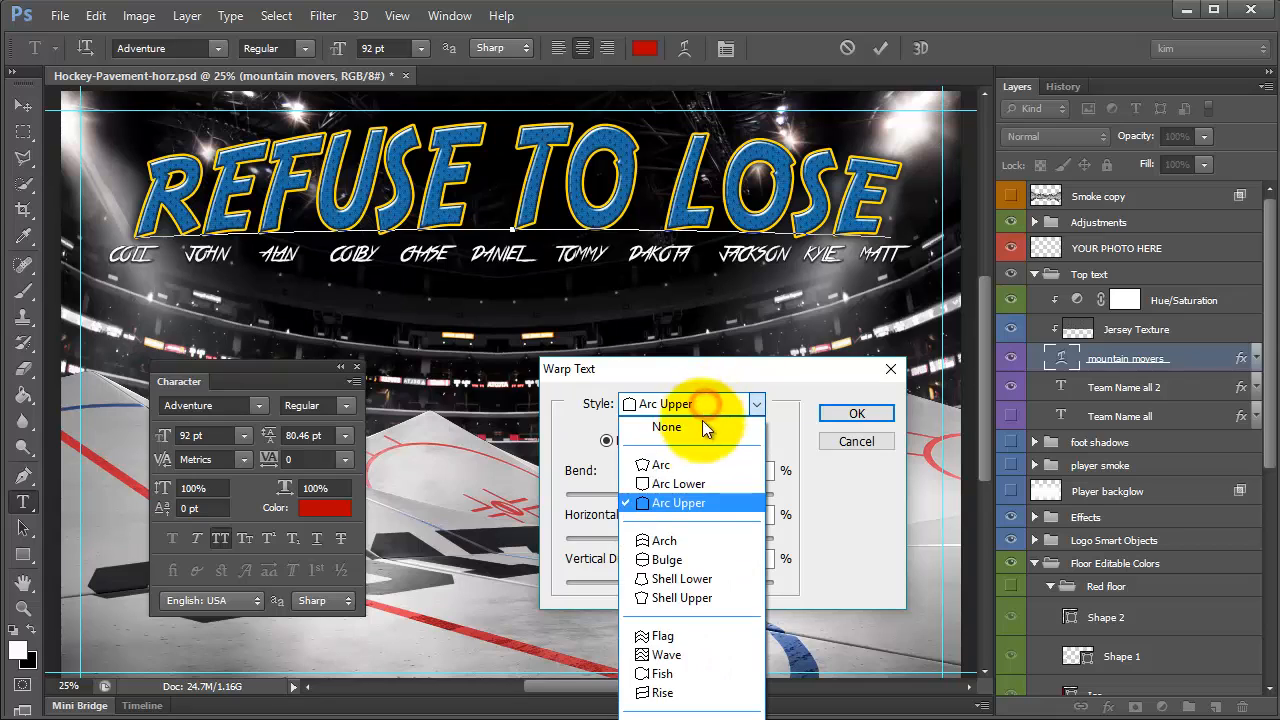
{"action": "left_click", "coordinate": [670, 460]}
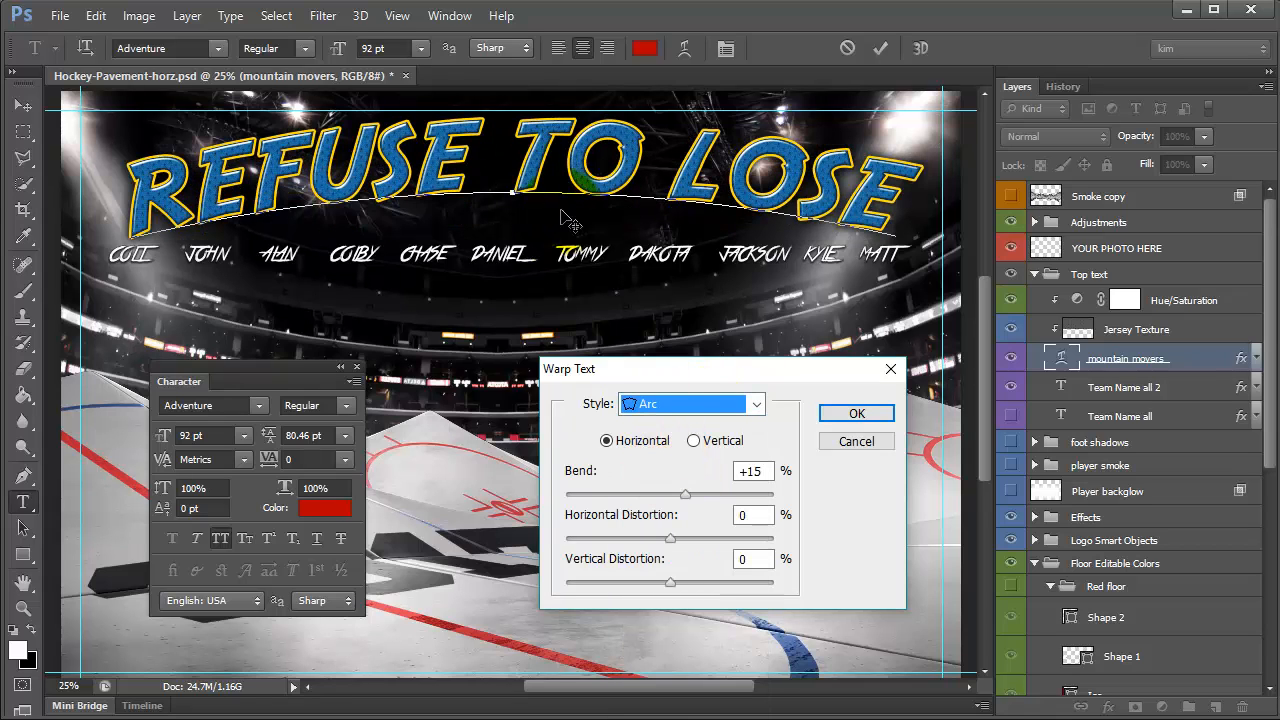
{"action": "left_click", "coordinate": [666, 413]}
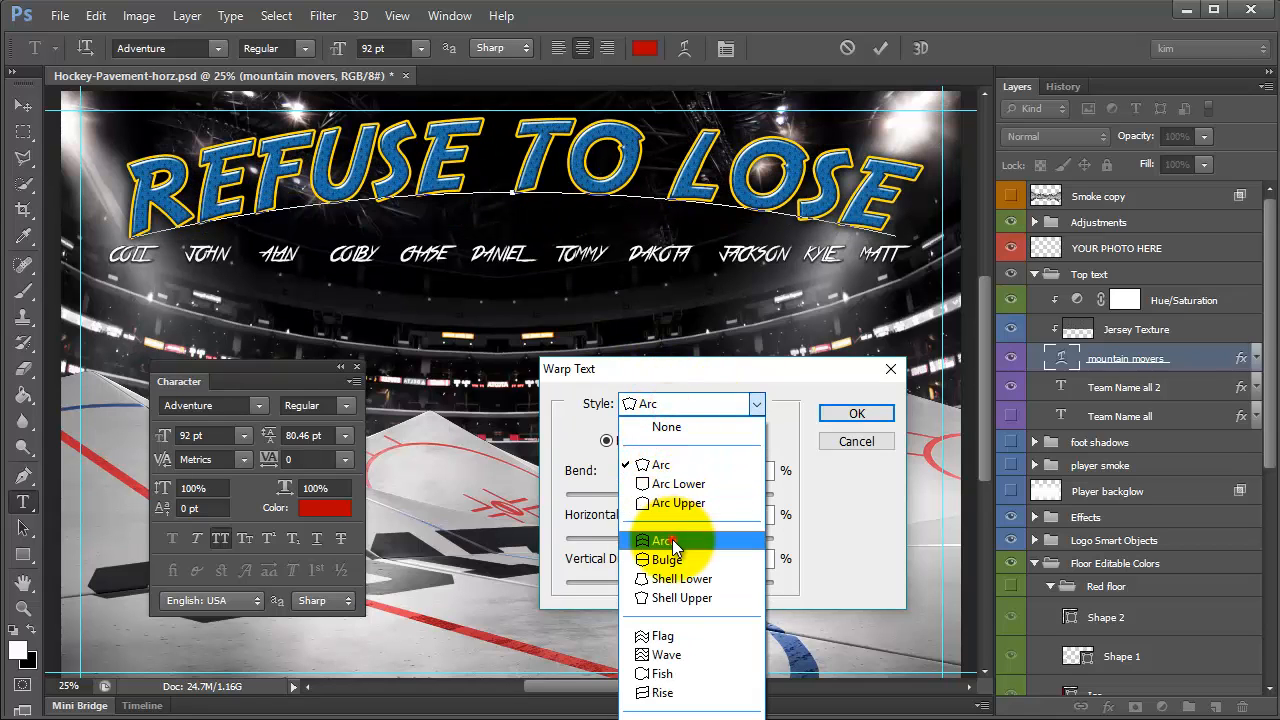
{"action": "left_click", "coordinate": [672, 540]}
{"action": "left_click", "coordinate": [697, 406]}
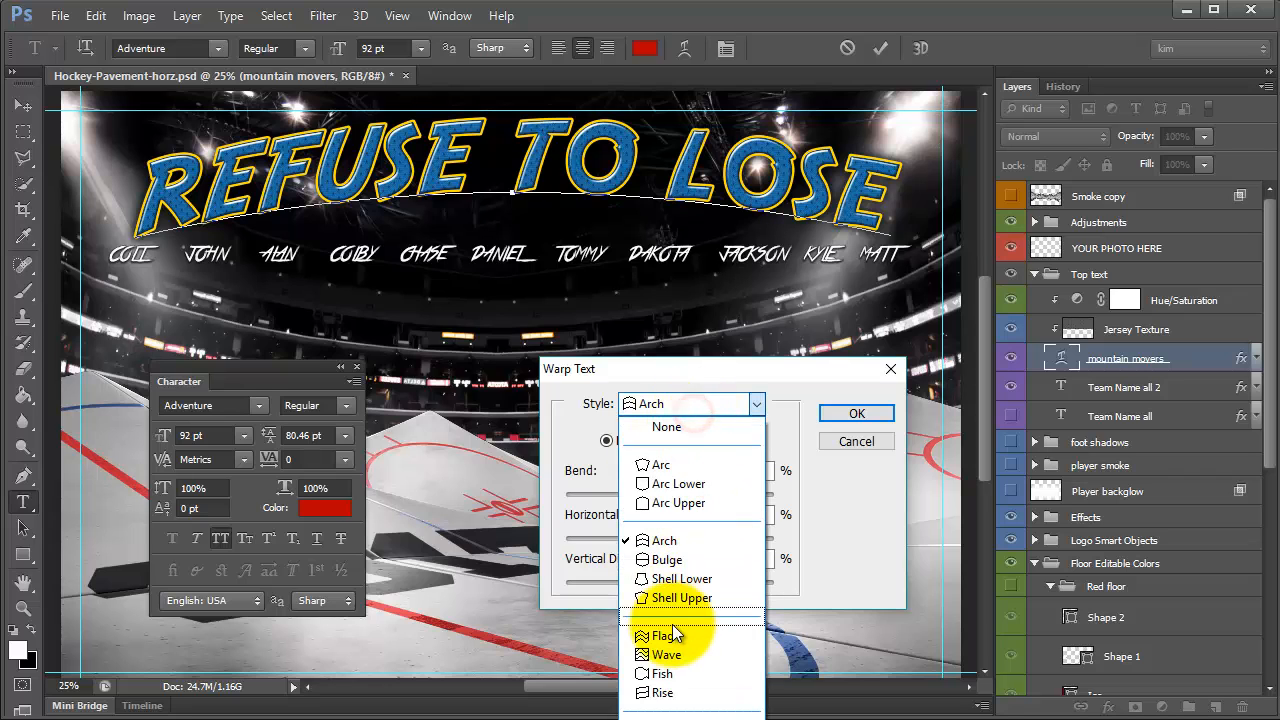
{"action": "left_click", "coordinate": [672, 630]}
- Apply the horizontal Arc warp to the title with a reduced bend
{"action": "left_click", "coordinate": [666, 406]}
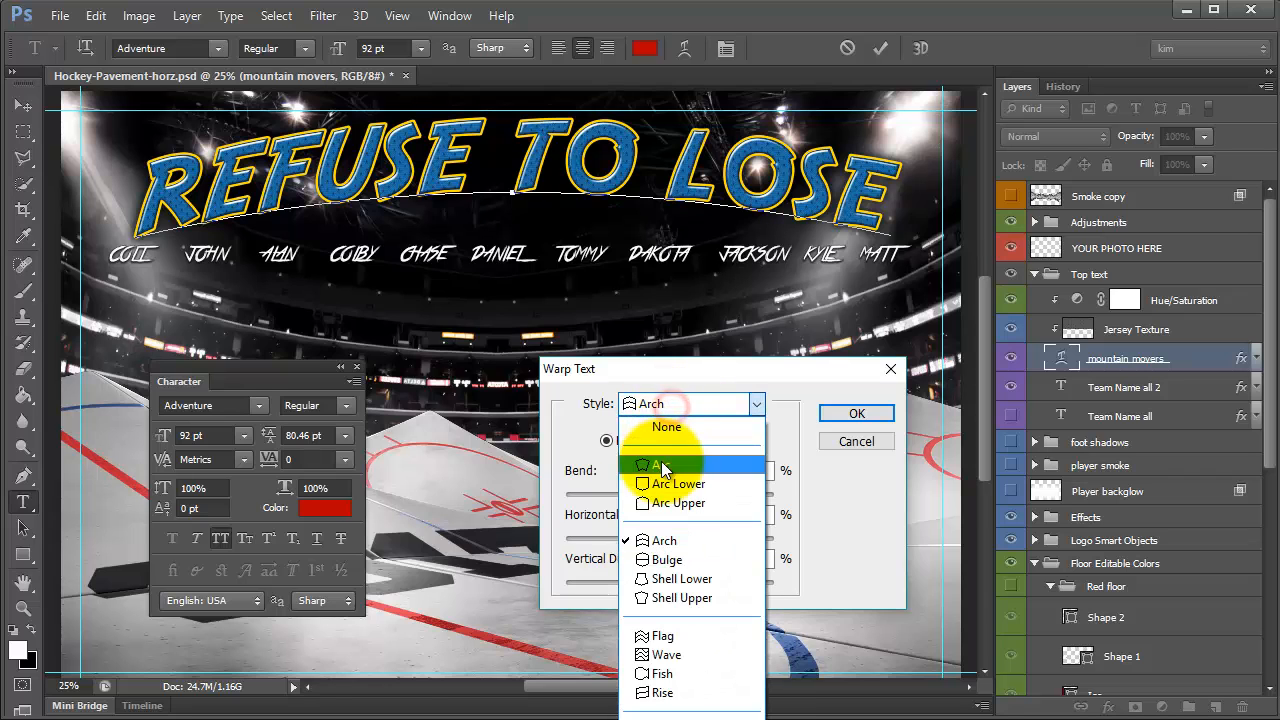
{"action": "left_click", "coordinate": [660, 450]}
{"action": "mouse_move", "coordinate": [682, 496]}
{"action": "left_mouse_down"}
{"action": "mouse_move", "coordinate": [694, 494]}
{"action": "mouse_move", "coordinate": [674, 497]}
{"action": "left_mouse_up"}
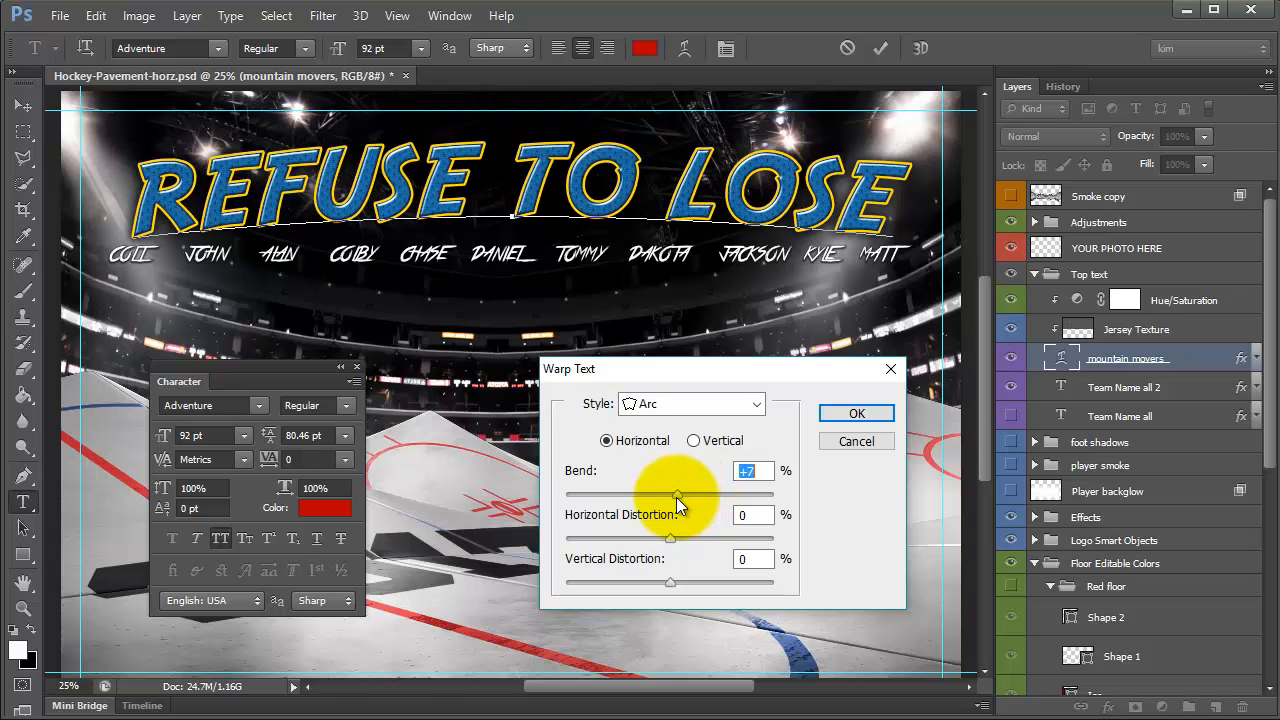
{"action": "left_click", "coordinate": [857, 413]}
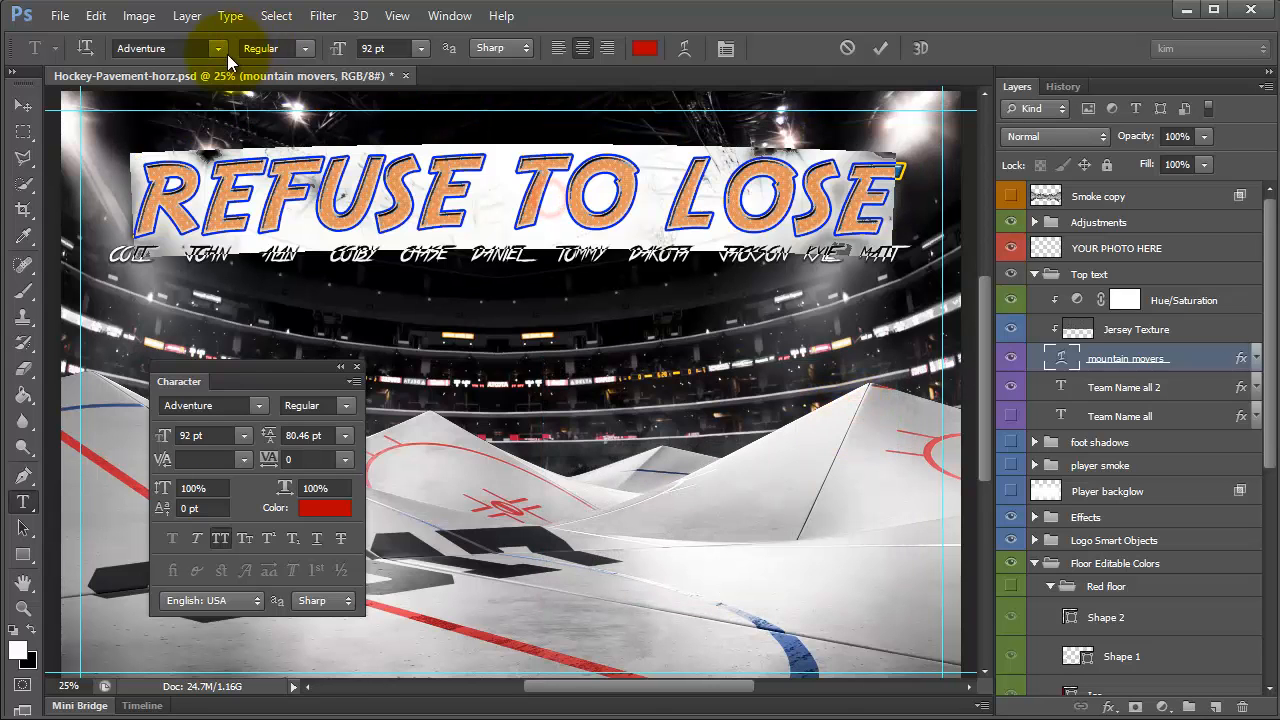
- Browse the font families for the title and revert the document to the Modify Hue/Saturation Layer history state
{"action": "left_click", "coordinate": [222, 53]}
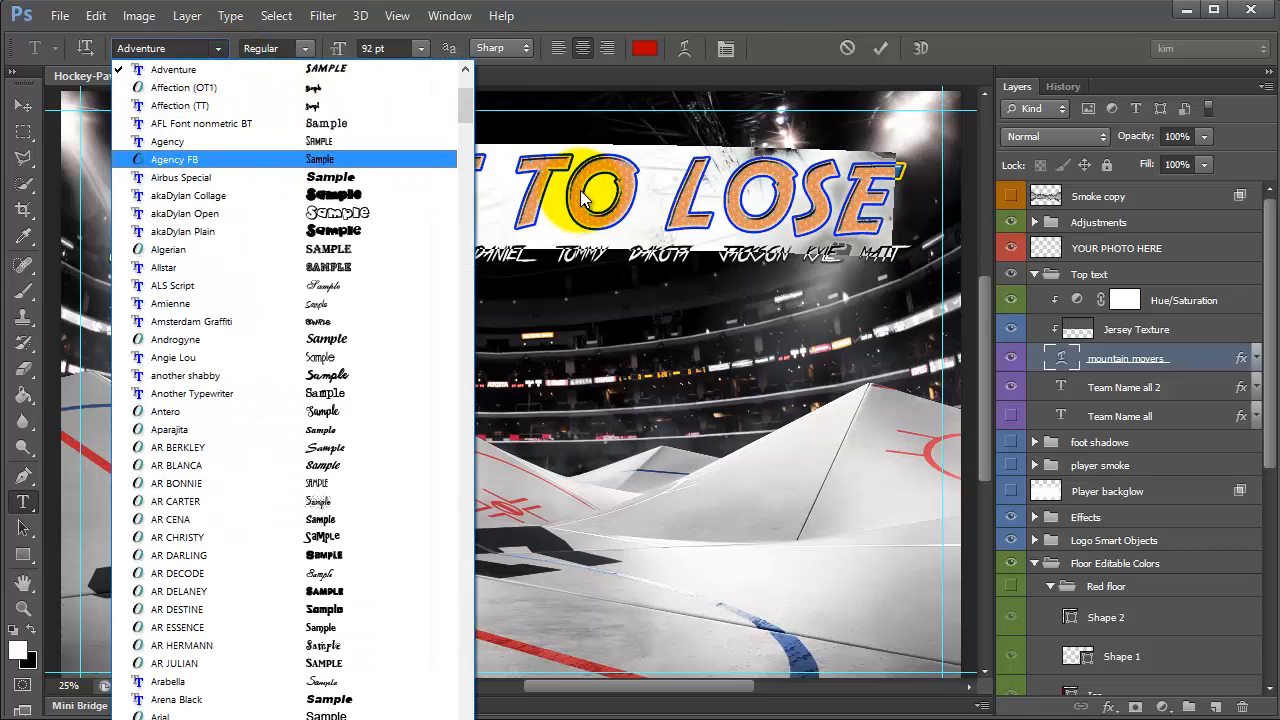
{"action": "scroll", "coordinate": [350, 320], "scroll_direction": "down", "scroll_amount": 20}
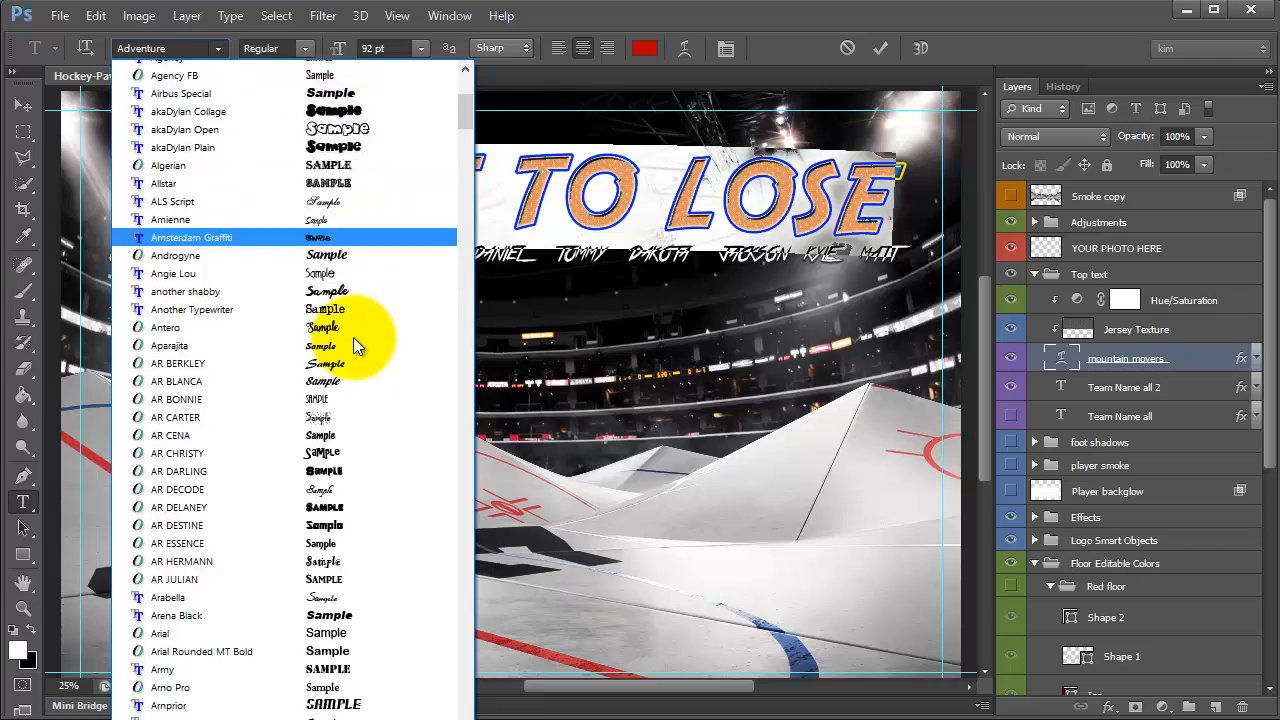
{"action": "left_click", "coordinate": [1064, 87]}
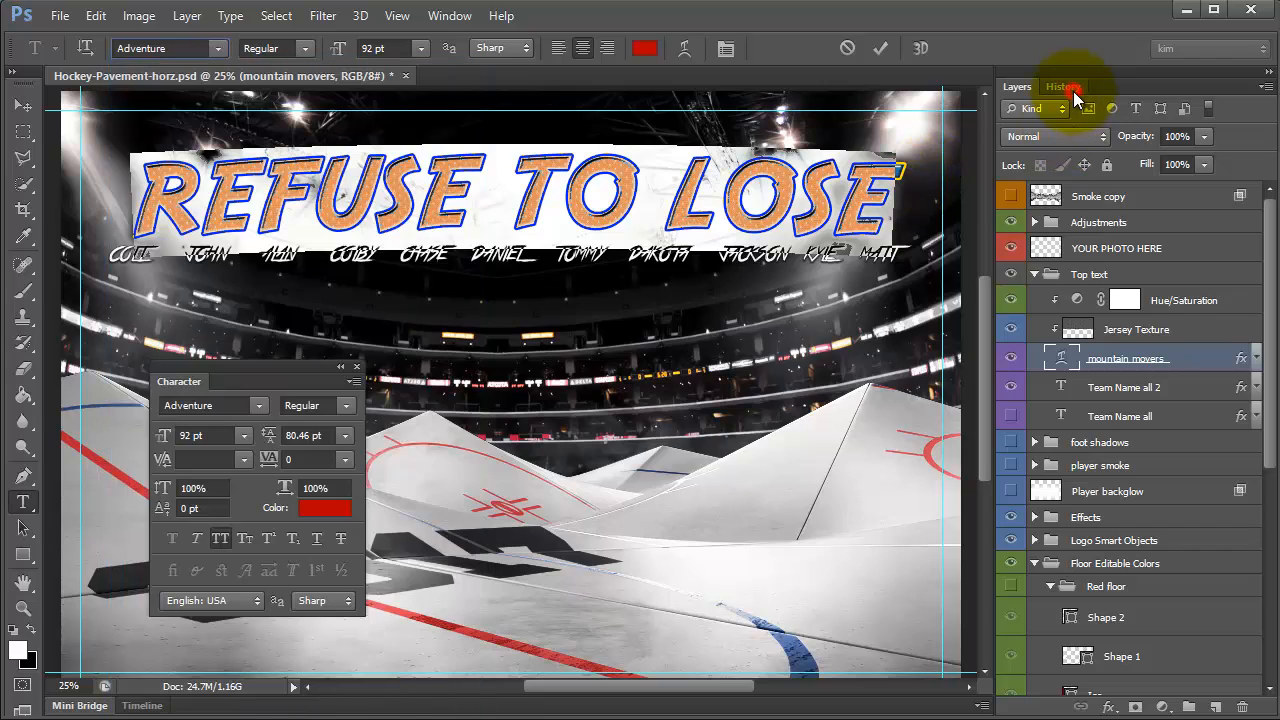
{"action": "left_click", "coordinate": [1064, 87]}
{"action": "left_click", "coordinate": [1075, 143]}
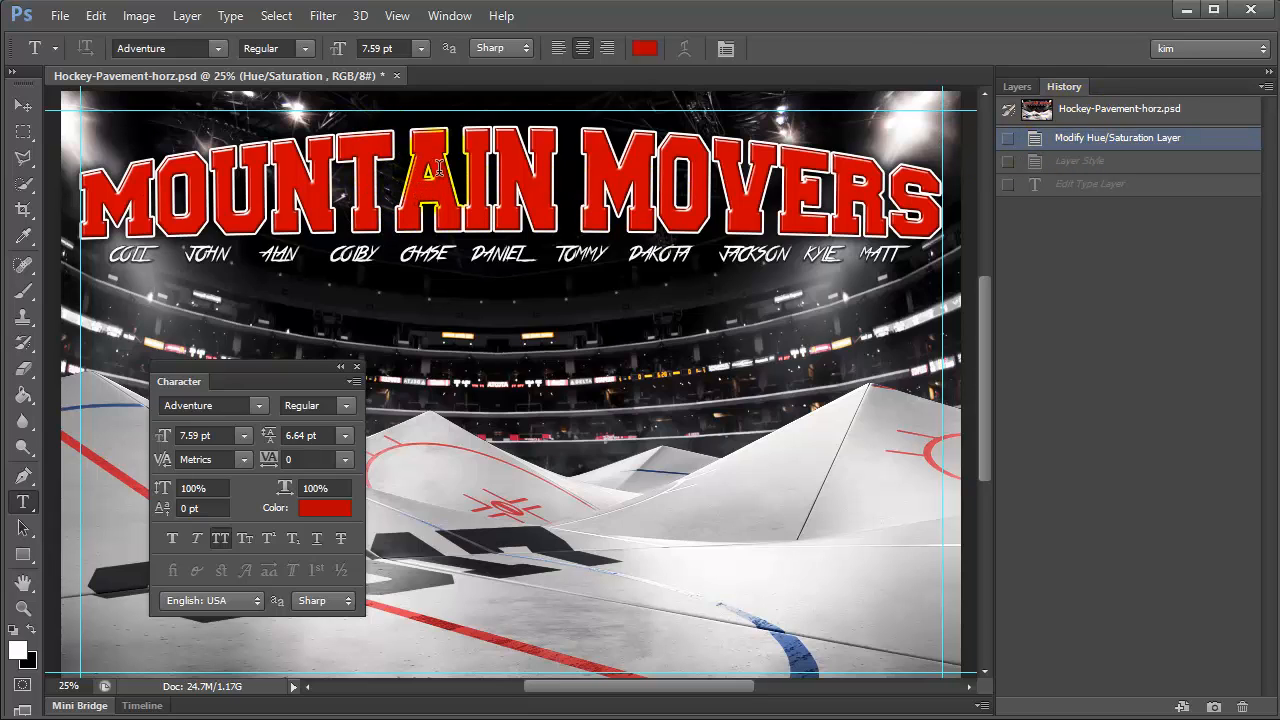
- Try a tracking of -60 on the letter A in MOUNTAIN and restore its previous tracking
{"action": "left_click", "coordinate": [418, 208]}
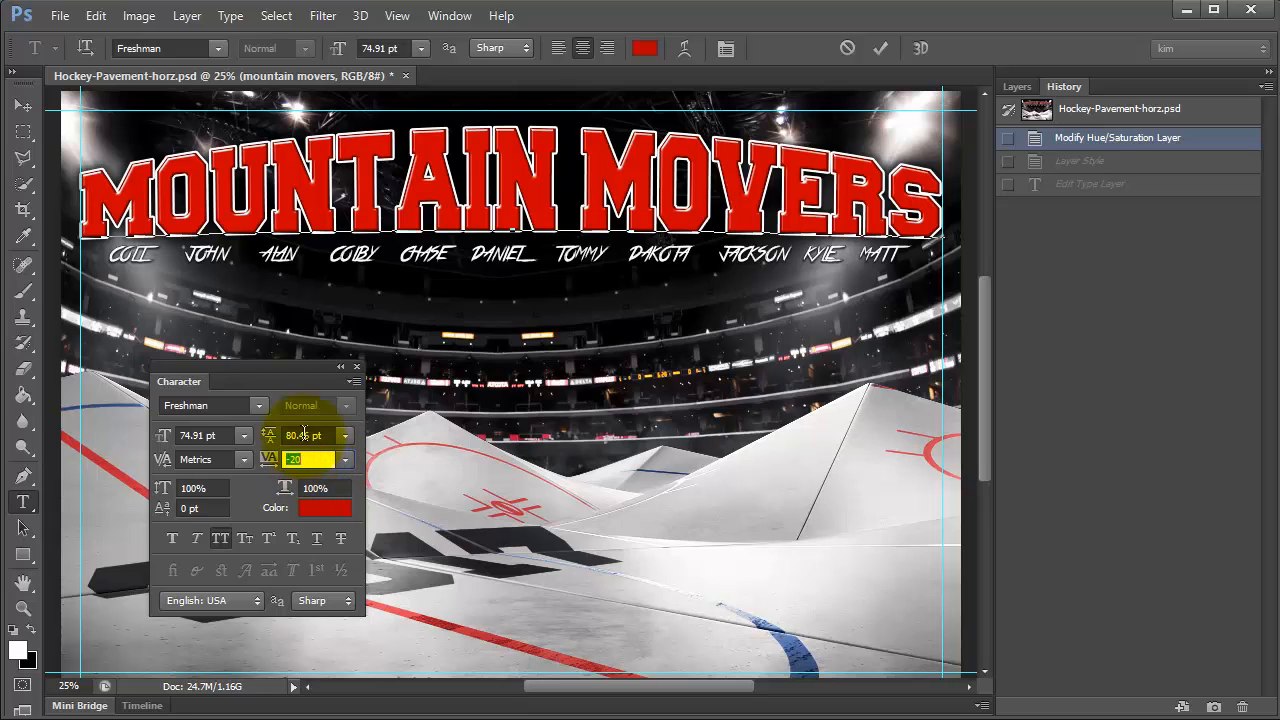
{"action": "left_click_drag", "start_coordinate": [416, 207], "coordinate": [463, 207]}
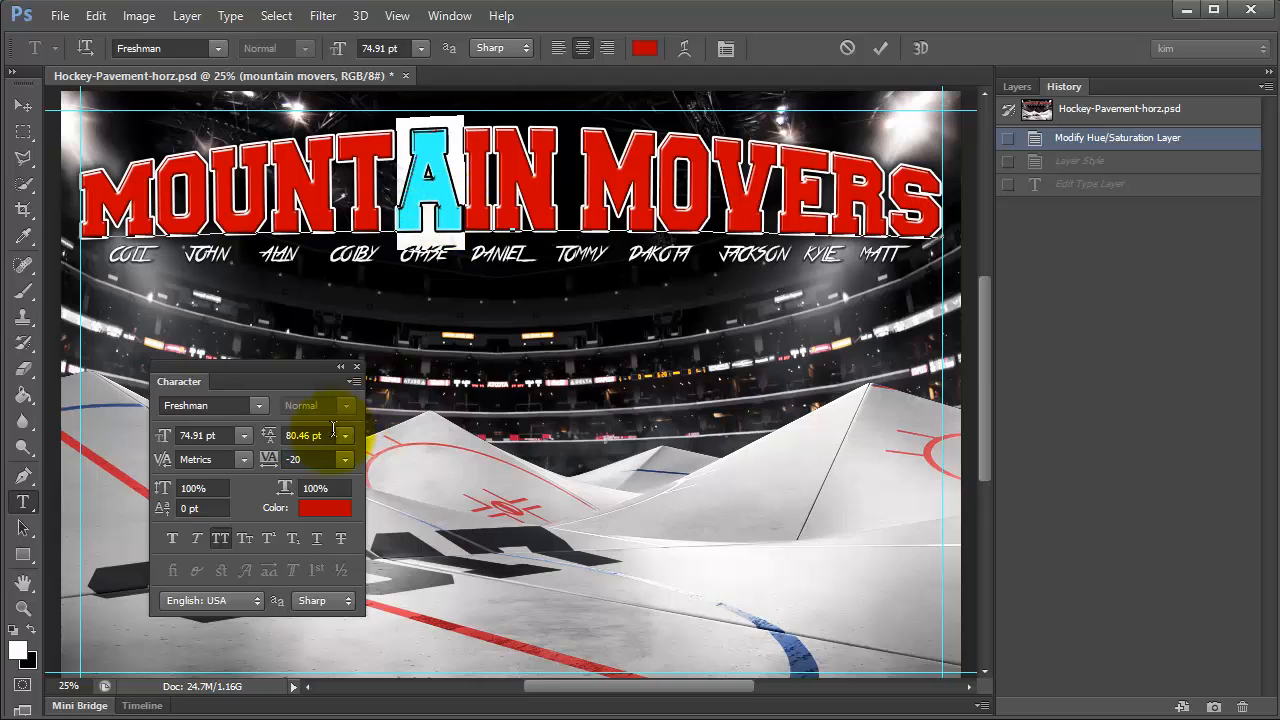
{"action": "scroll", "coordinate": [309, 457], "scroll_direction": "down", "scroll_amount": 1}
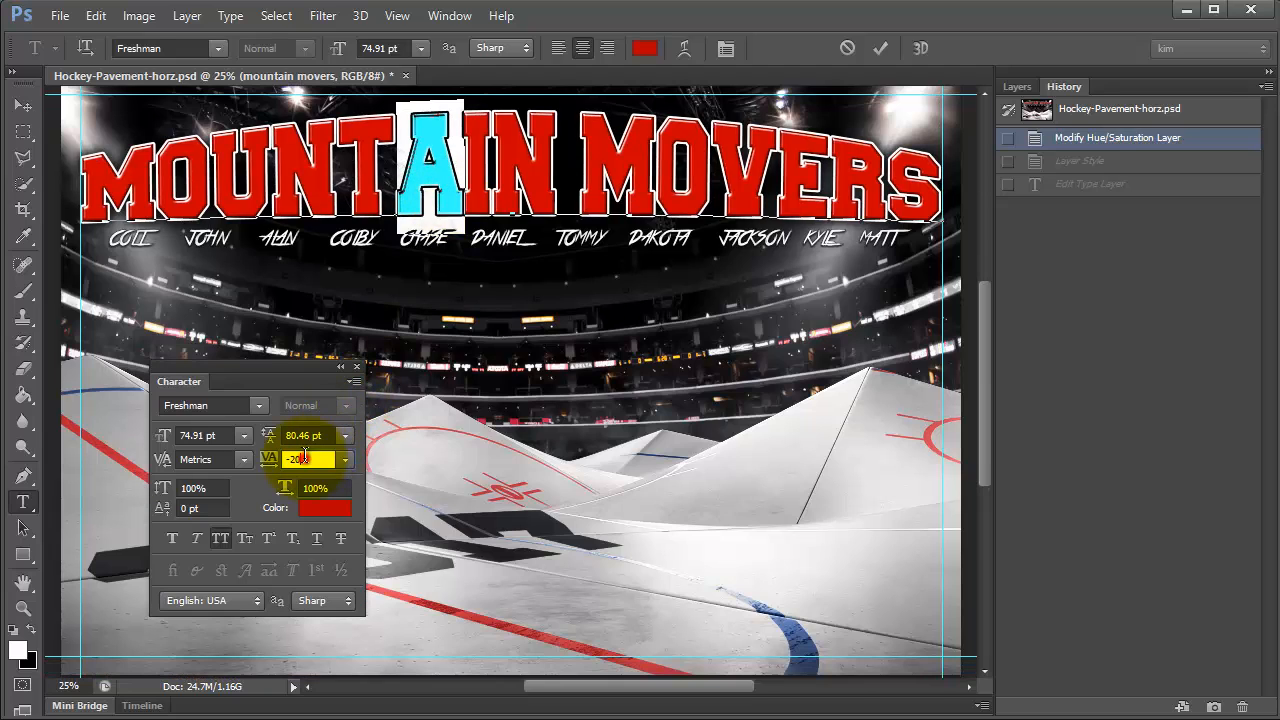
{"action": "key", "text": "Return"}
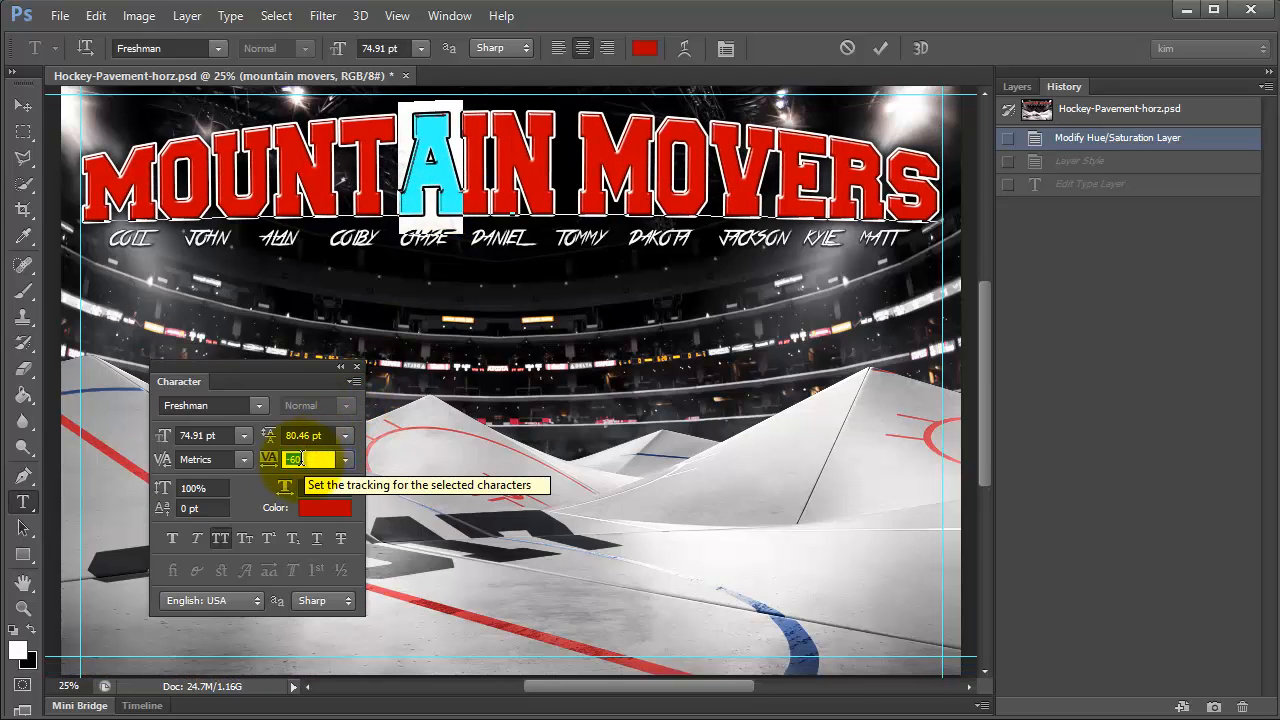
{"action": "scroll", "coordinate": [298, 459], "scroll_direction": "down", "scroll_amount": 1}
{"action": "scroll", "coordinate": [297, 459], "scroll_direction": "up", "scroll_amount": 5}
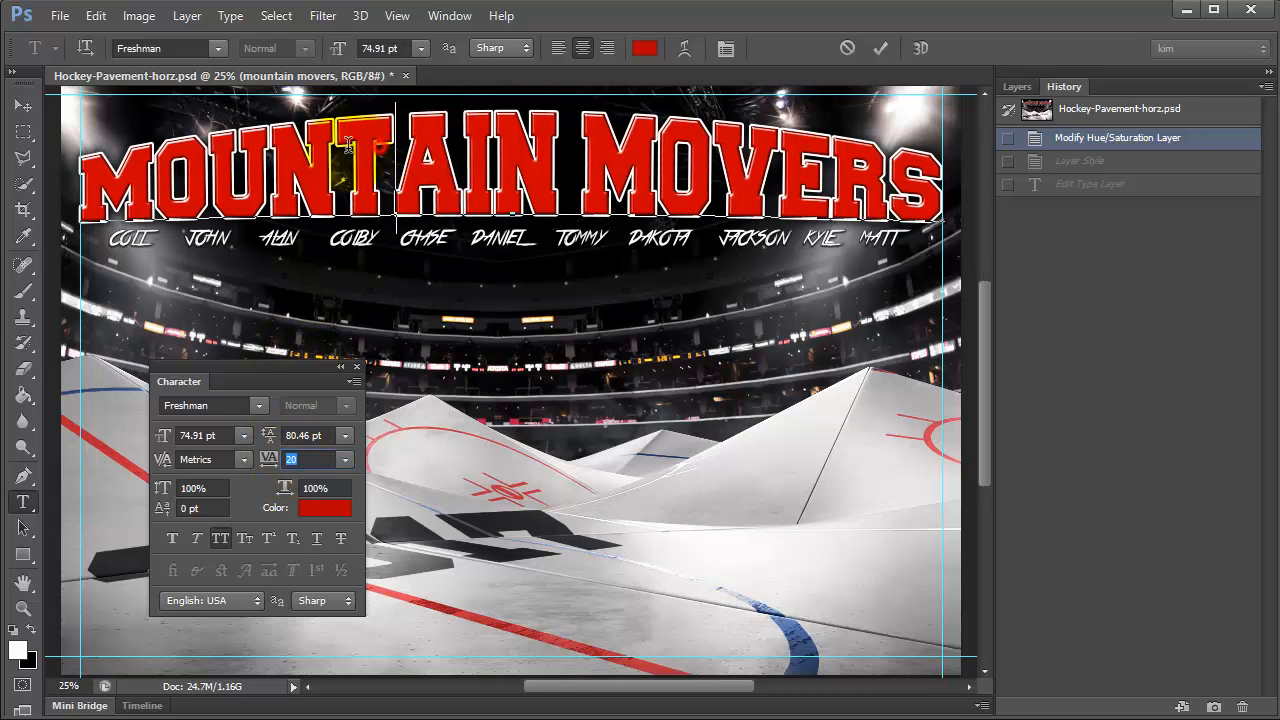
- Set the tracking of the letter T in MOUNTAIN to -140
{"action": "left_click_drag", "start_coordinate": [337, 160], "coordinate": [396, 160]}
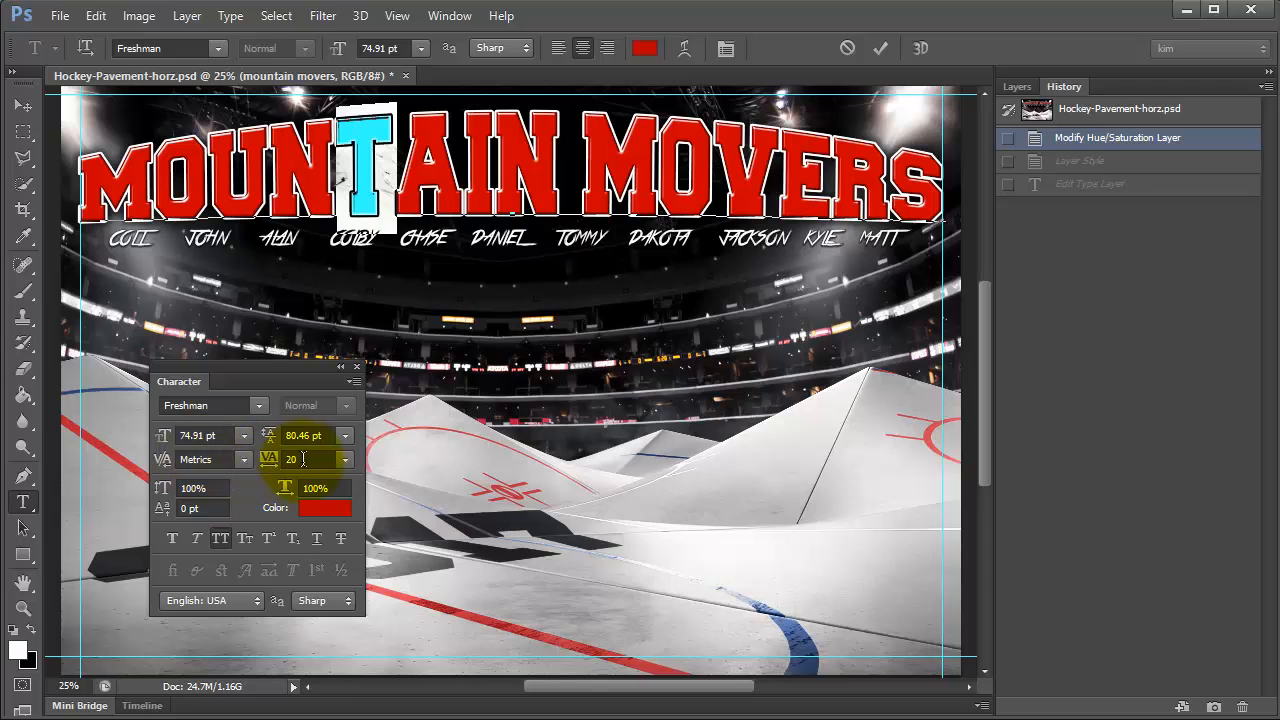
{"action": "scroll", "coordinate": [300, 460], "scroll_direction": "down", "scroll_amount": 1}
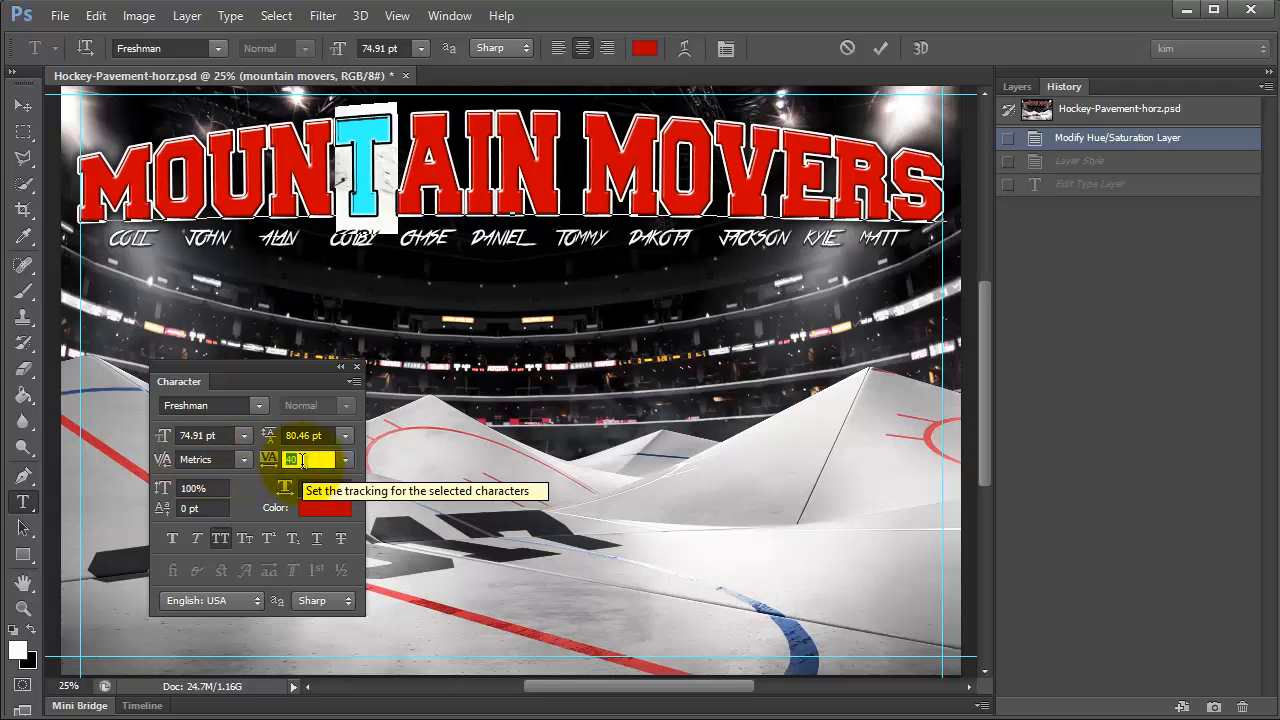
{"action": "scroll", "coordinate": [293, 460], "scroll_direction": "down", "scroll_amount": 3}
{"action": "scroll", "coordinate": [290, 459], "scroll_direction": "down", "scroll_amount": 9}
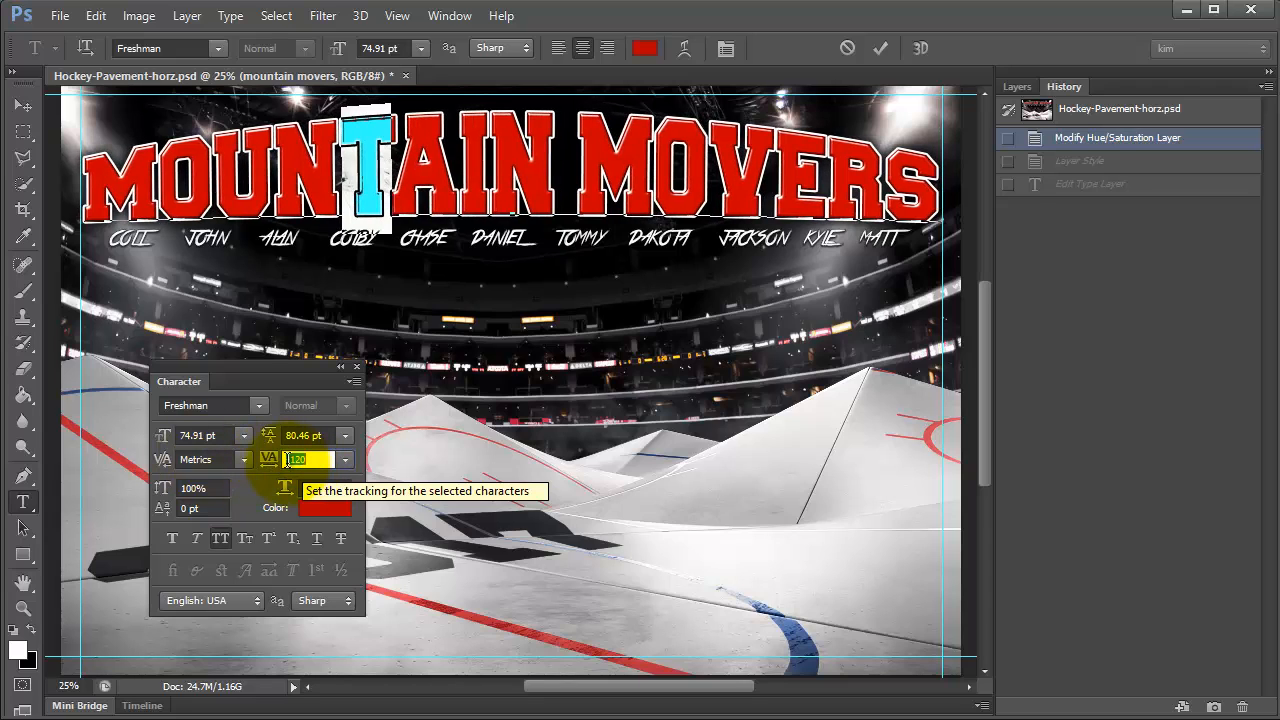
{"action": "scroll", "coordinate": [288, 459], "scroll_direction": "down", "scroll_amount": 2}
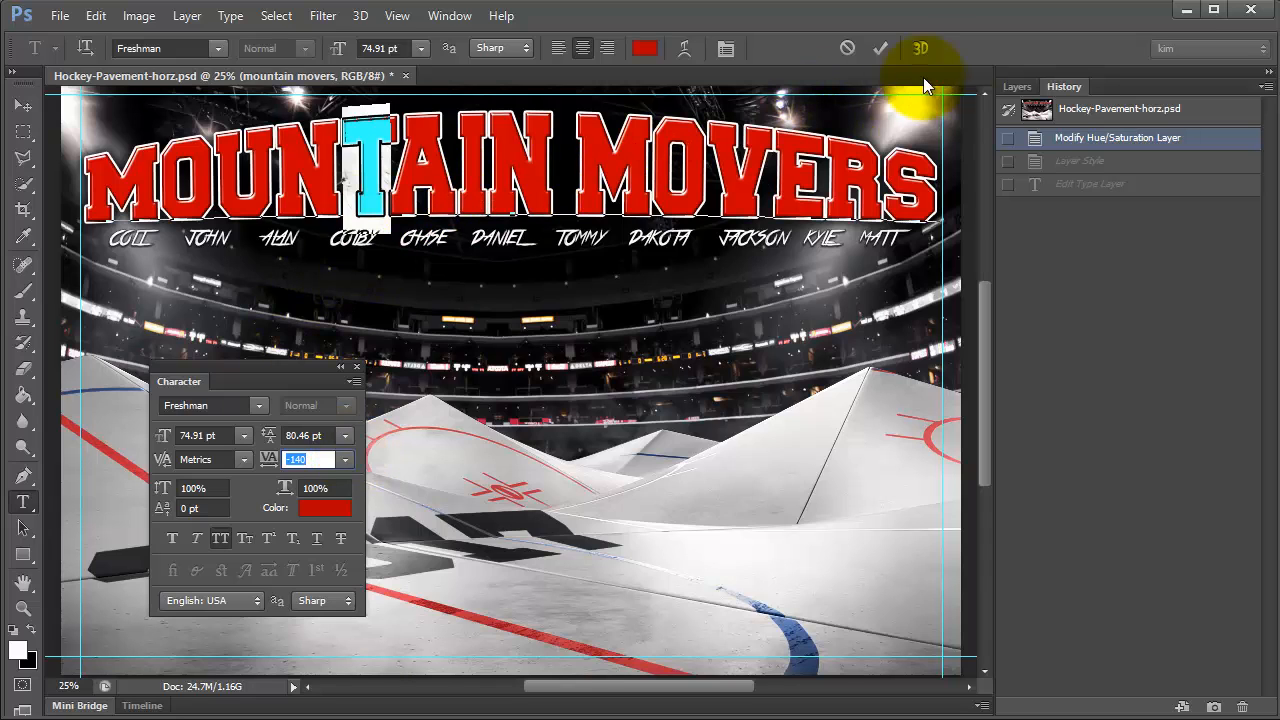
- Show the Jersey Texture layer and the Hue/Saturation adjustment clipped to the title
{"action": "left_click", "coordinate": [1012, 87]}
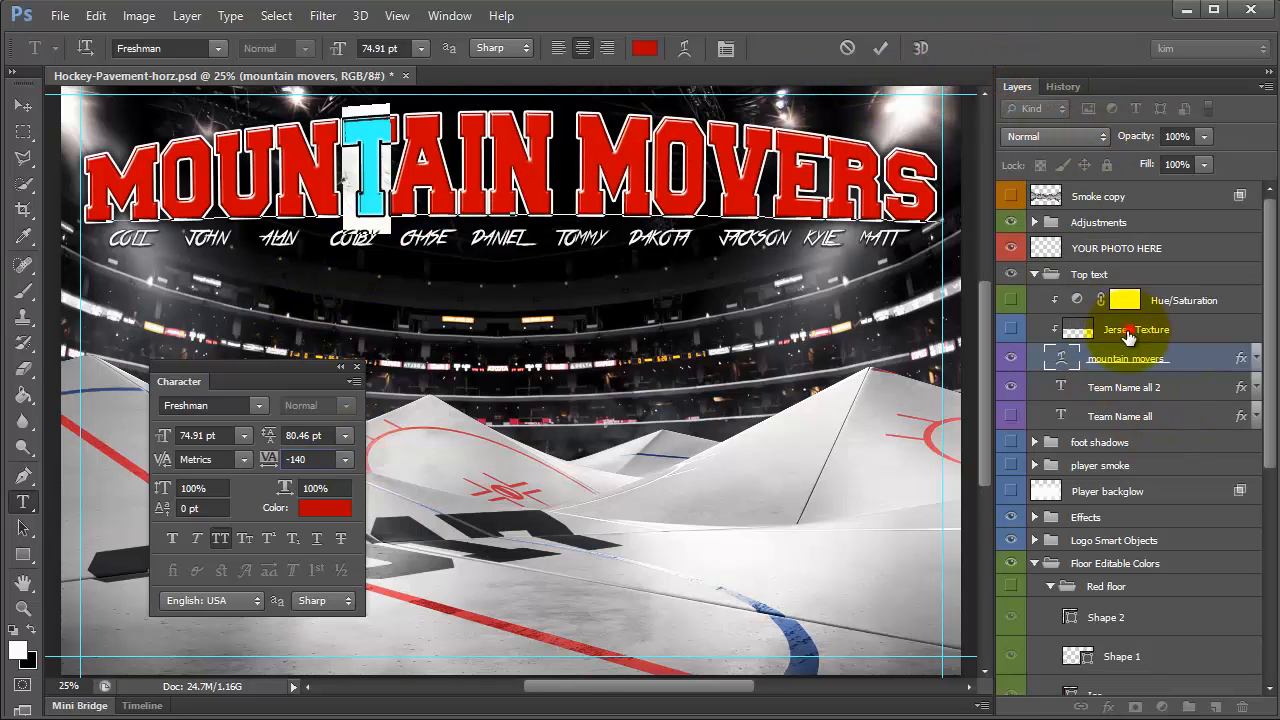
{"action": "left_click", "coordinate": [1130, 330]}
{"action": "left_click", "coordinate": [1012, 329]}
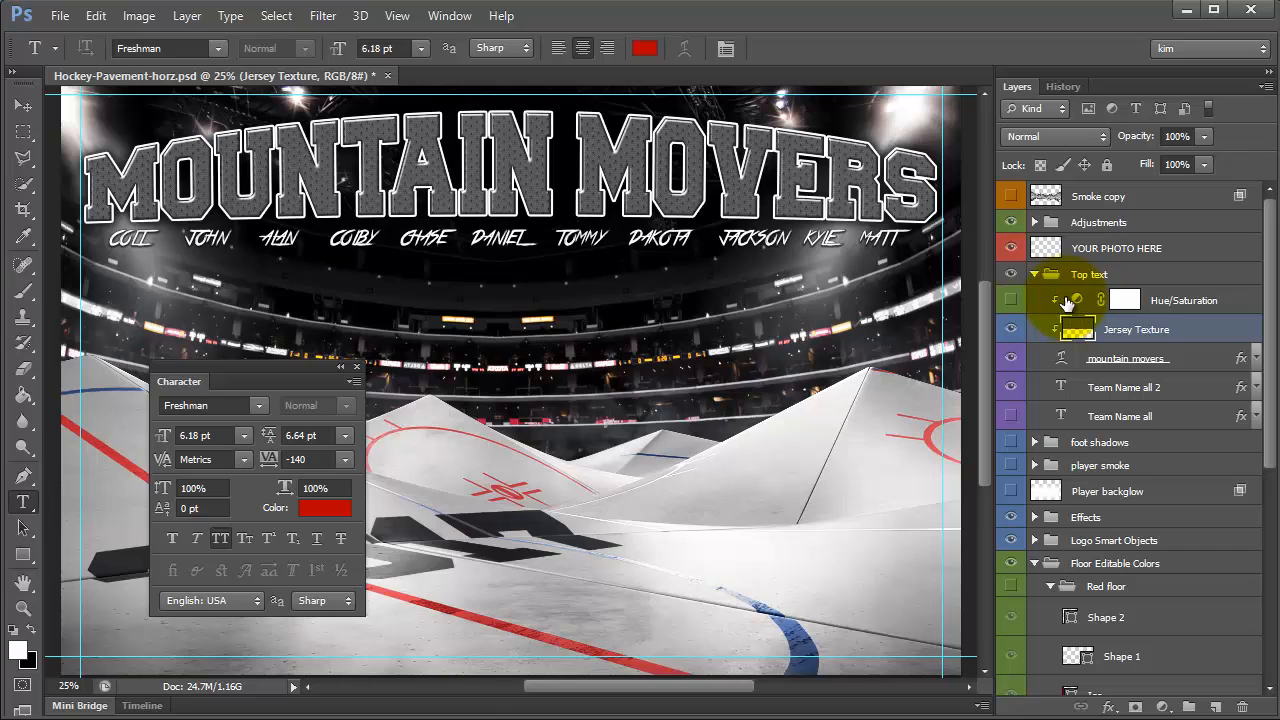
{"action": "left_click", "coordinate": [1043, 298]}
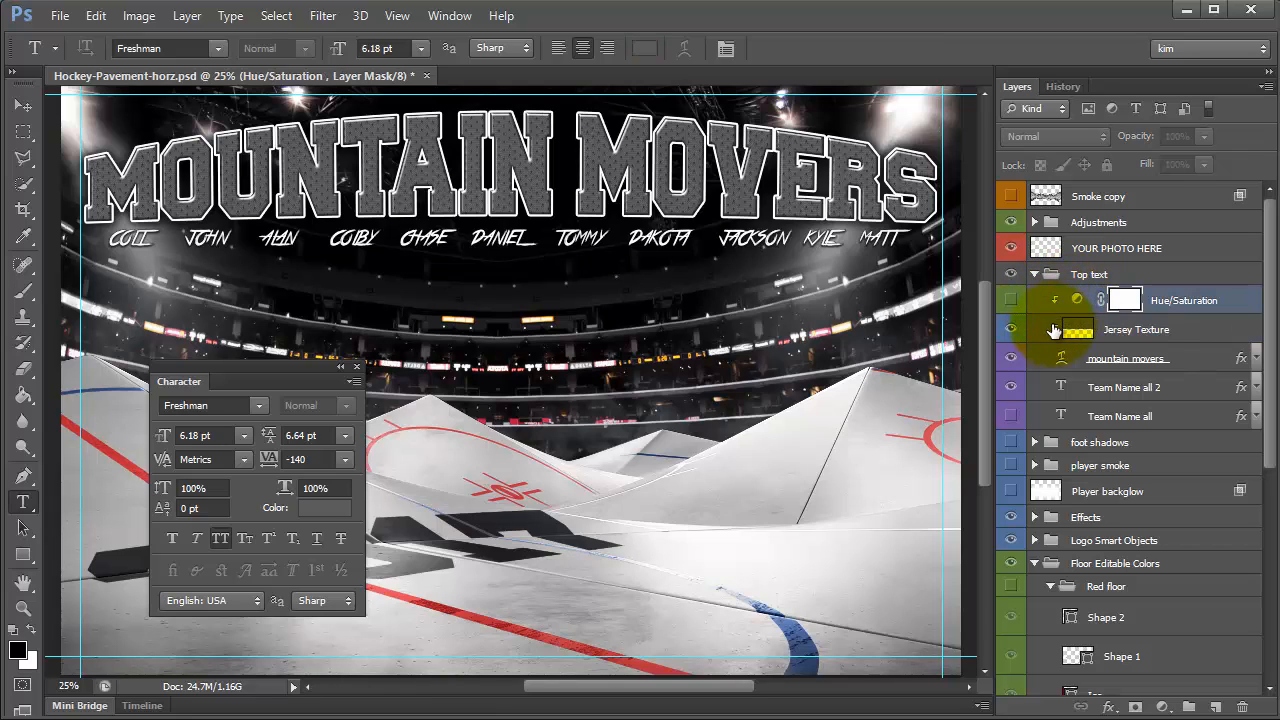
{"action": "left_click", "coordinate": [1053, 330], "text": "alt"}
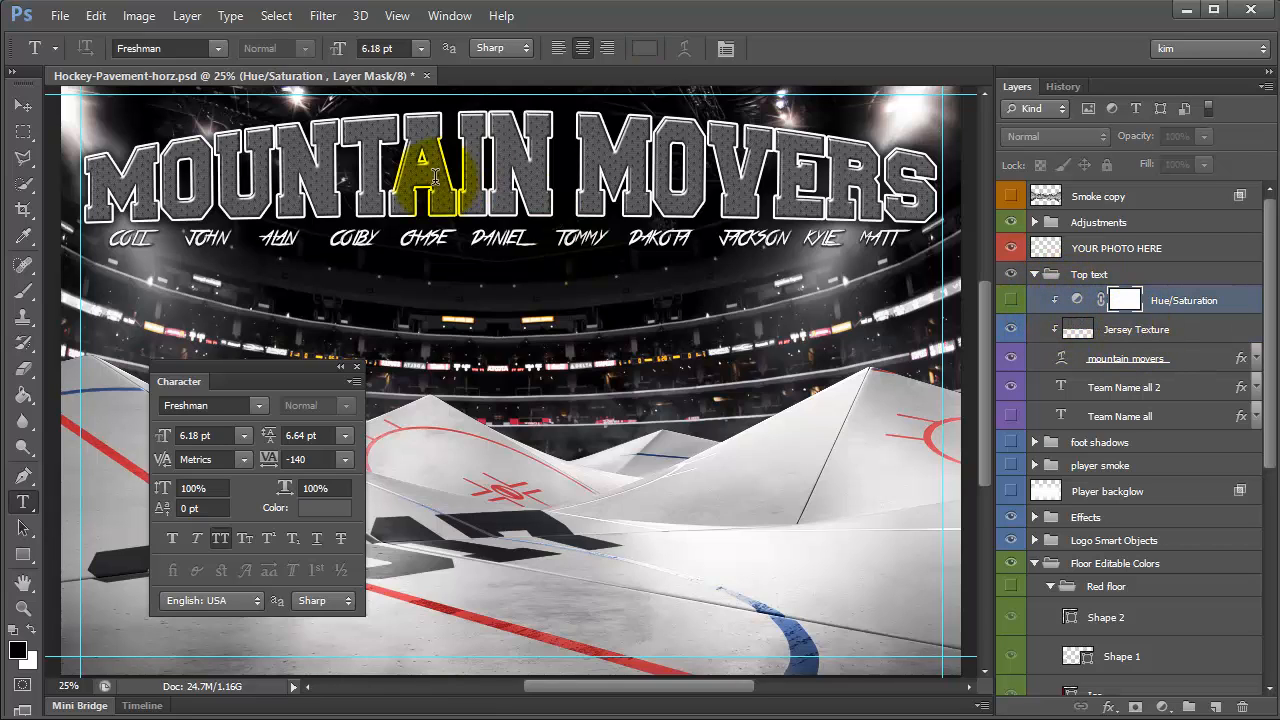
{"action": "left_click", "coordinate": [1010, 299]}
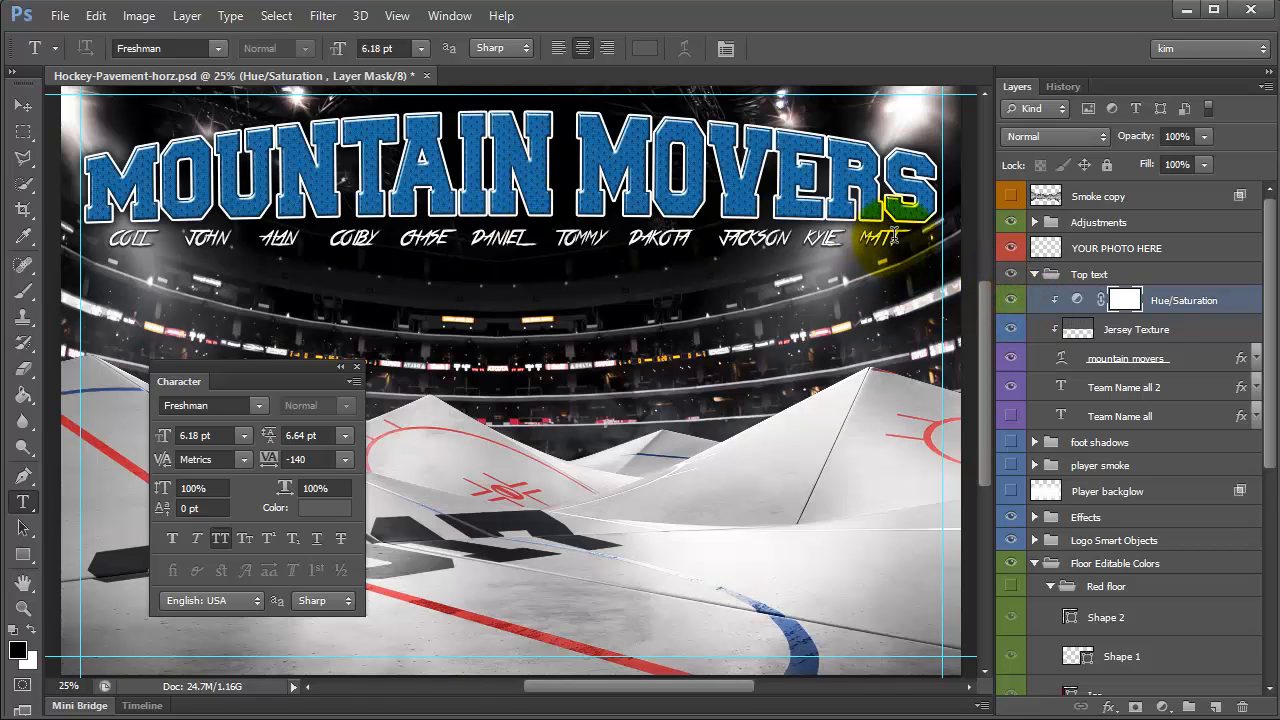
- Open the player names on the Team Name all 2 layer for editing and turn off that layer's visibility
{"action": "left_click", "coordinate": [1241, 329]}
{"action": "double_click", "coordinate": [365, 236]}
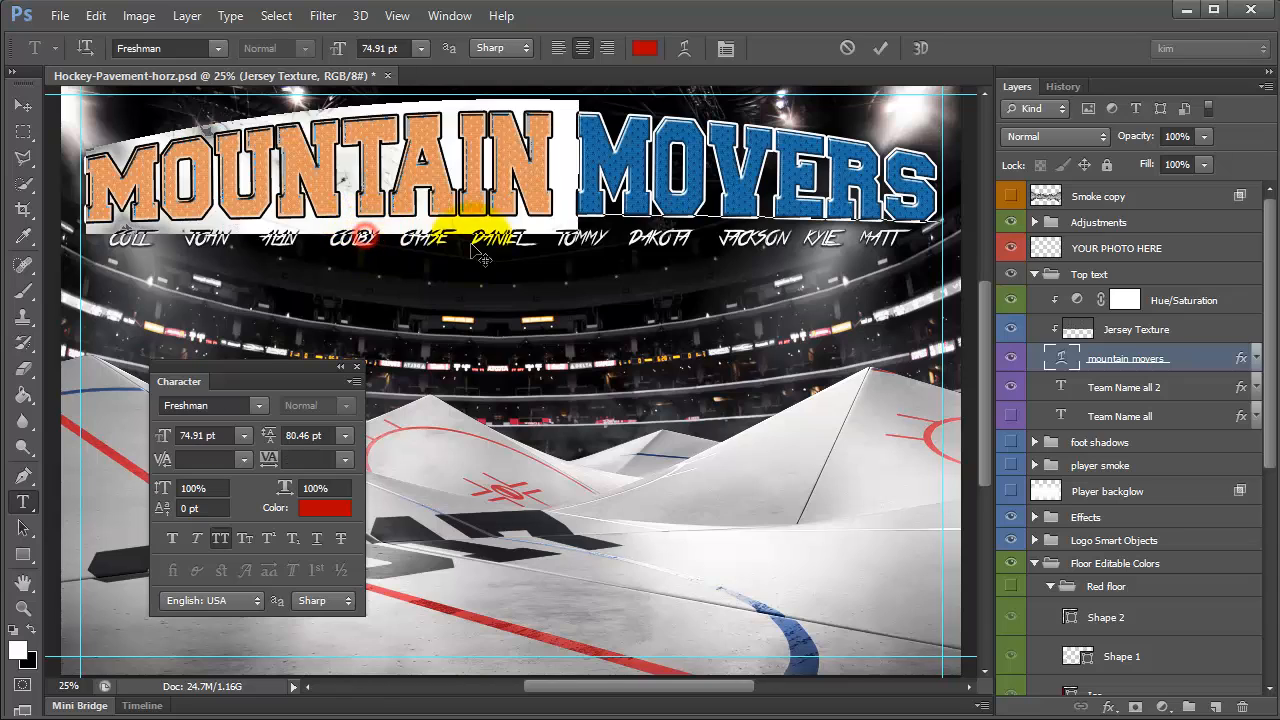
{"action": "left_click", "coordinate": [1100, 390]}
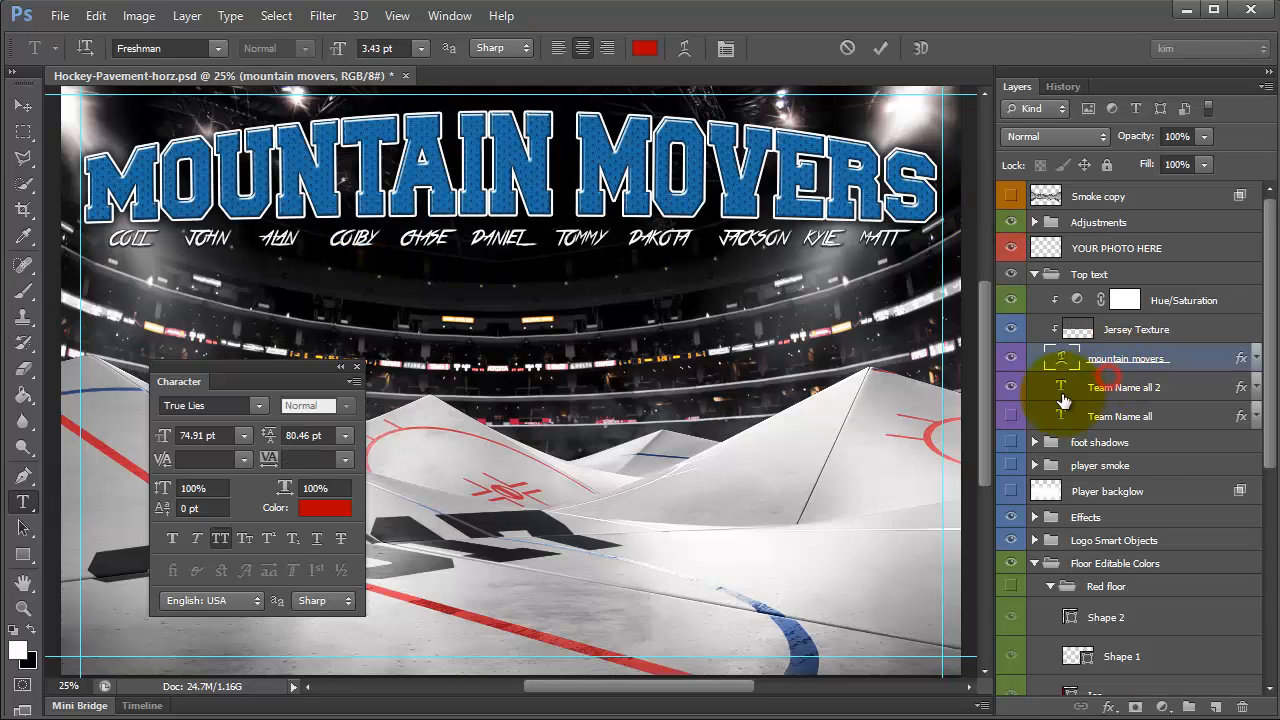
{"action": "double_click", "coordinate": [560, 237]}
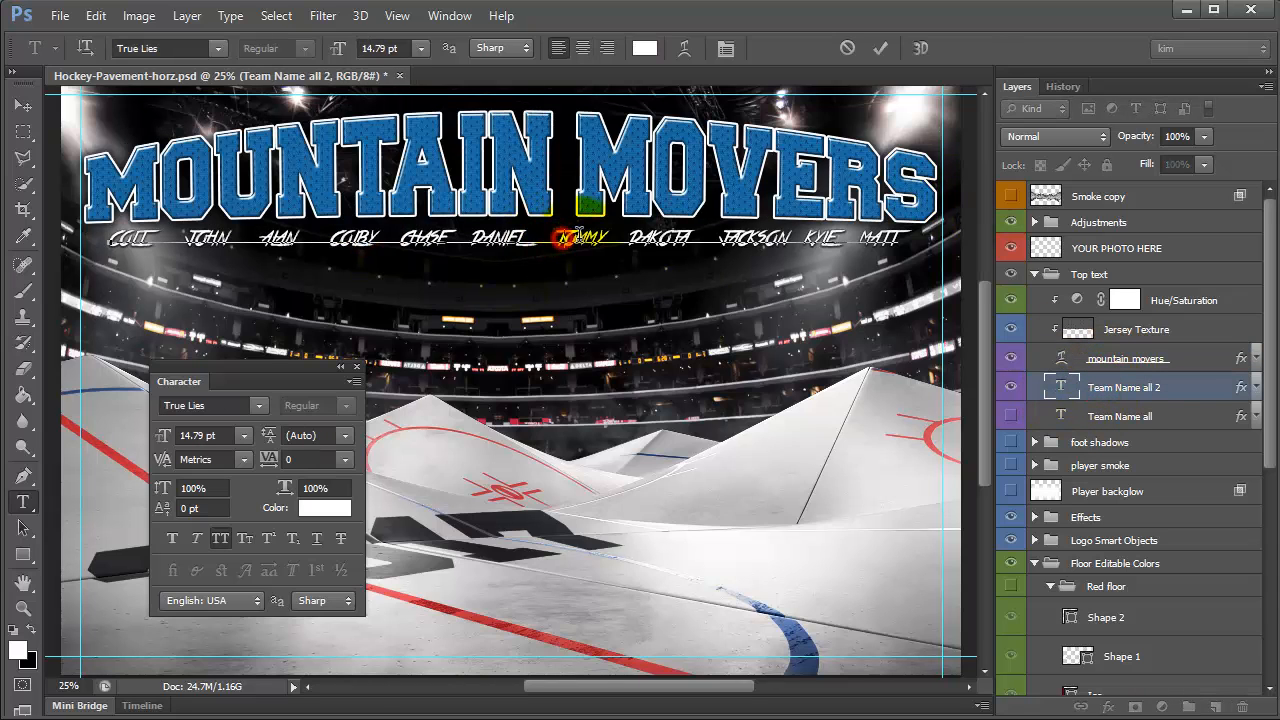
{"action": "left_click", "coordinate": [1011, 387]}
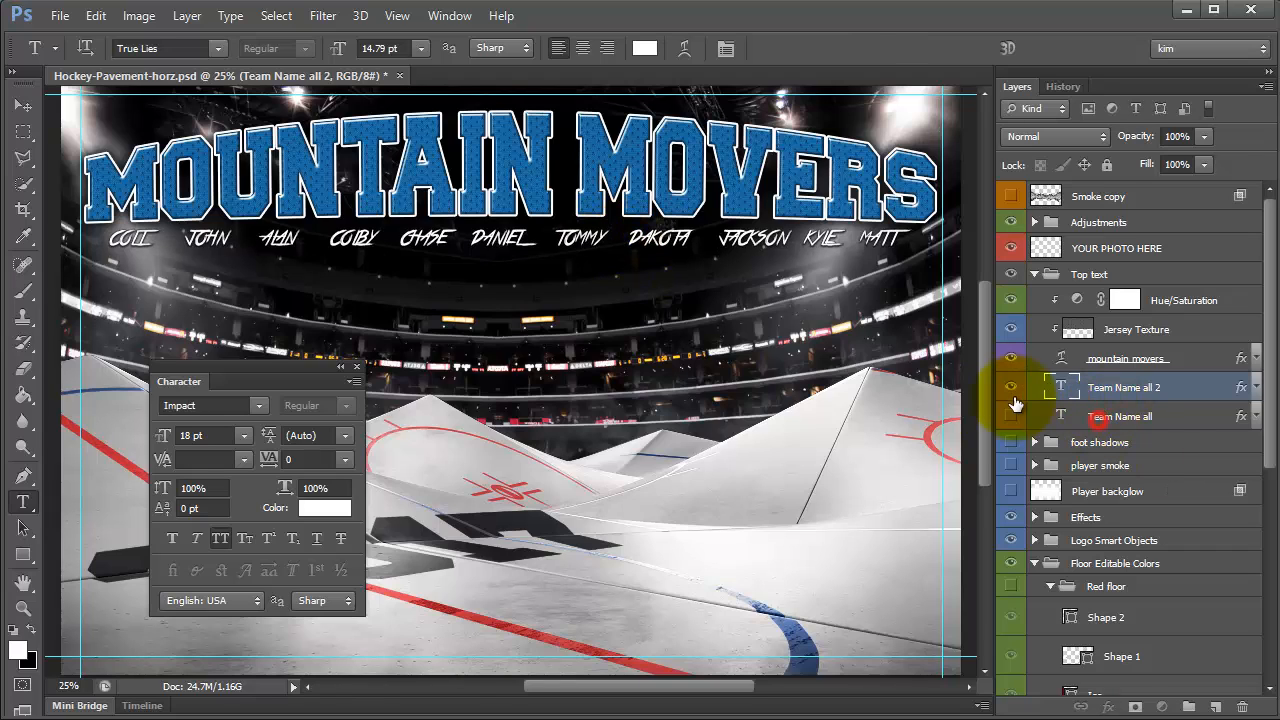
- Preview the Team Name all layer in place of Team Name all 2, and switch back to showing Team Name all 2
{"action": "left_click", "coordinate": [1023, 416]}
{"action": "left_click", "coordinate": [1011, 416]}
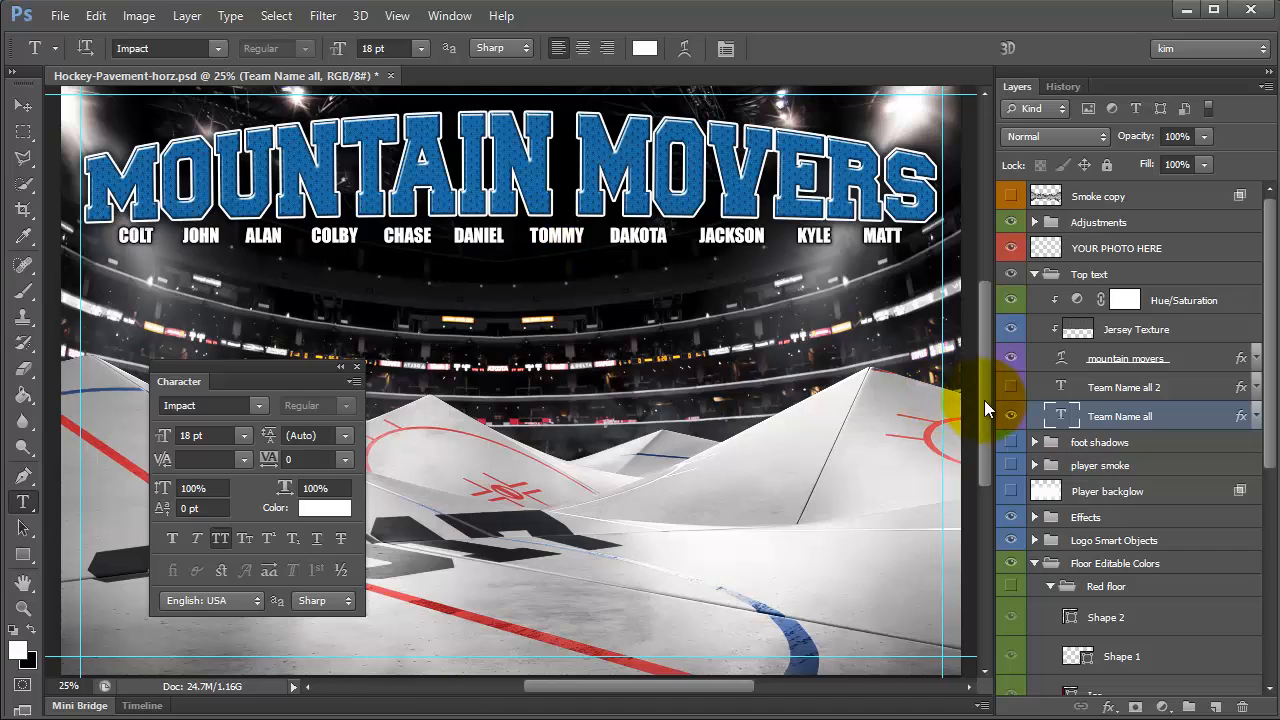
{"action": "left_click", "coordinate": [1011, 417]}
{"action": "left_click", "coordinate": [1011, 387]}
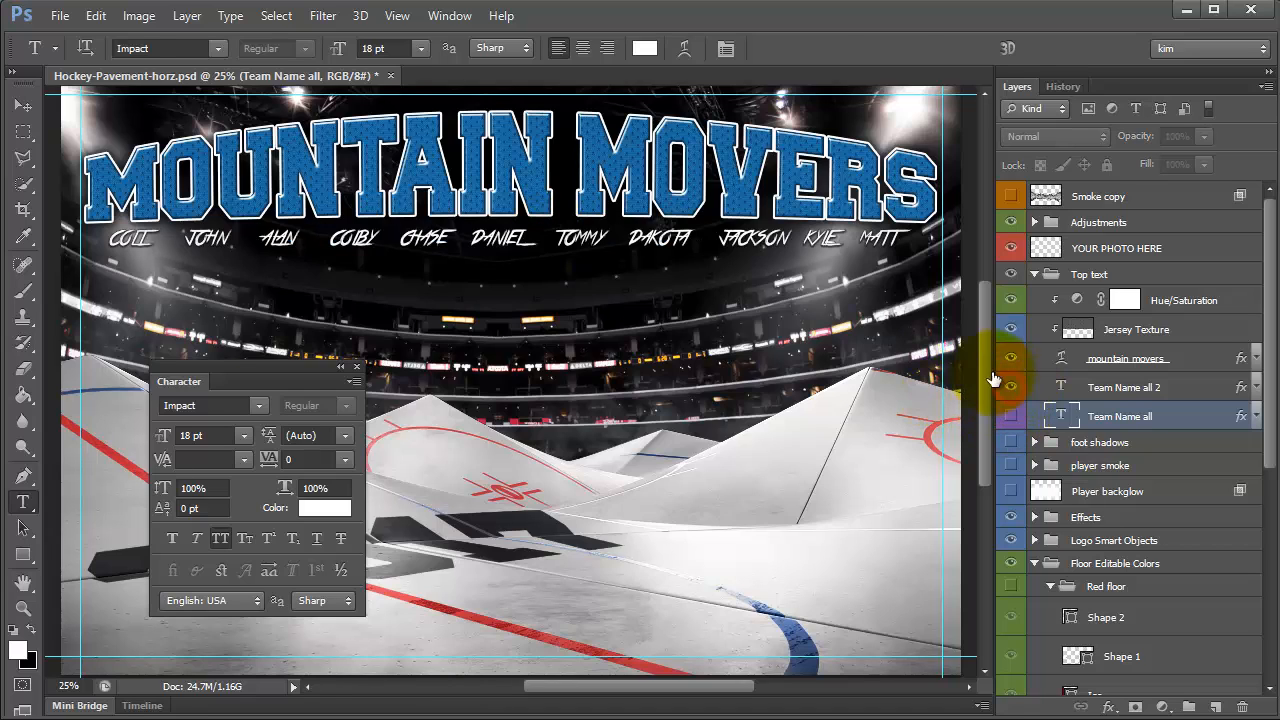
- Expand the effects list of the Team Name all 2 layer and check its visibility by hiding and reshowing it
{"action": "left_click", "coordinate": [657, 253]}
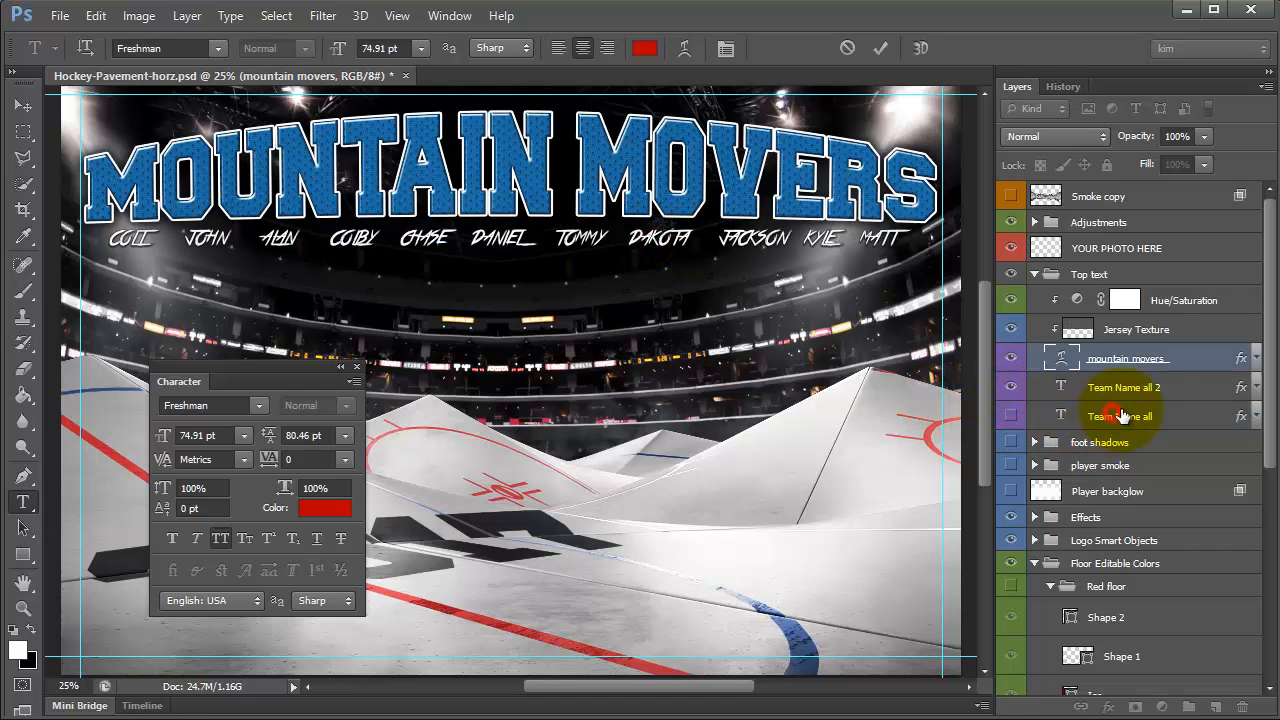
{"action": "left_click", "coordinate": [1122, 387]}
{"action": "double_click", "coordinate": [1241, 388]}
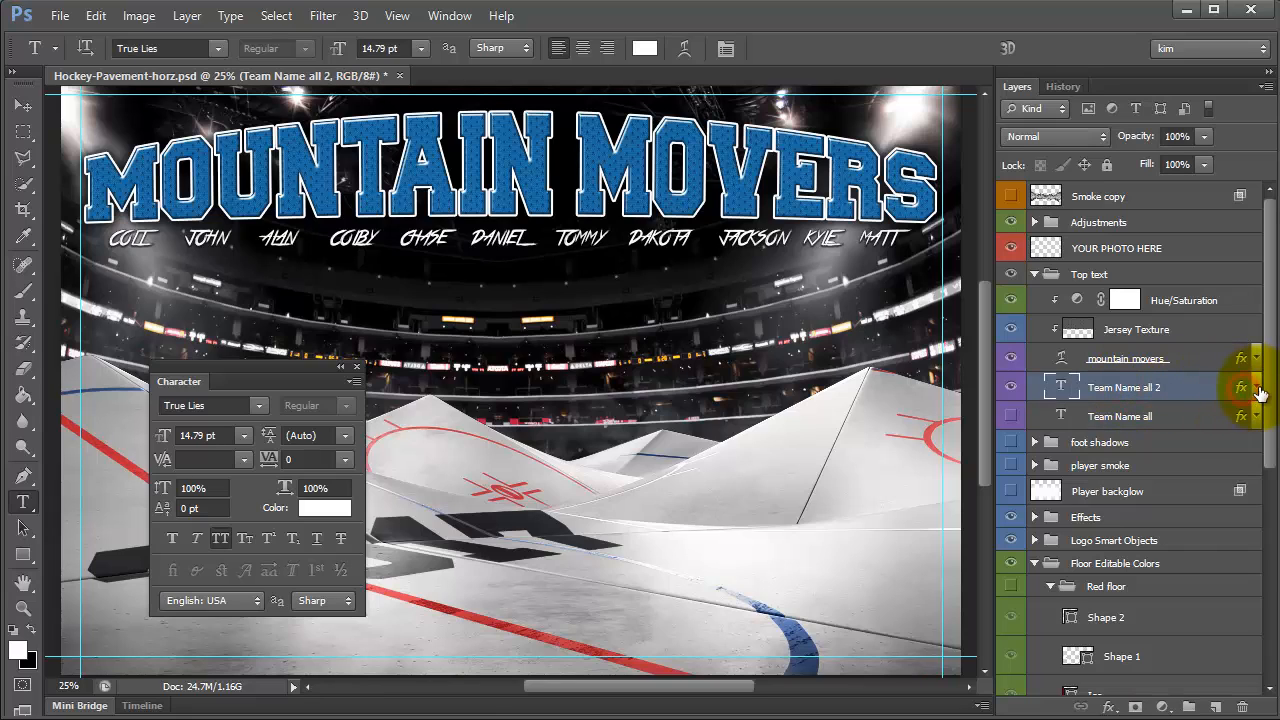
{"action": "left_click", "coordinate": [1258, 389]}
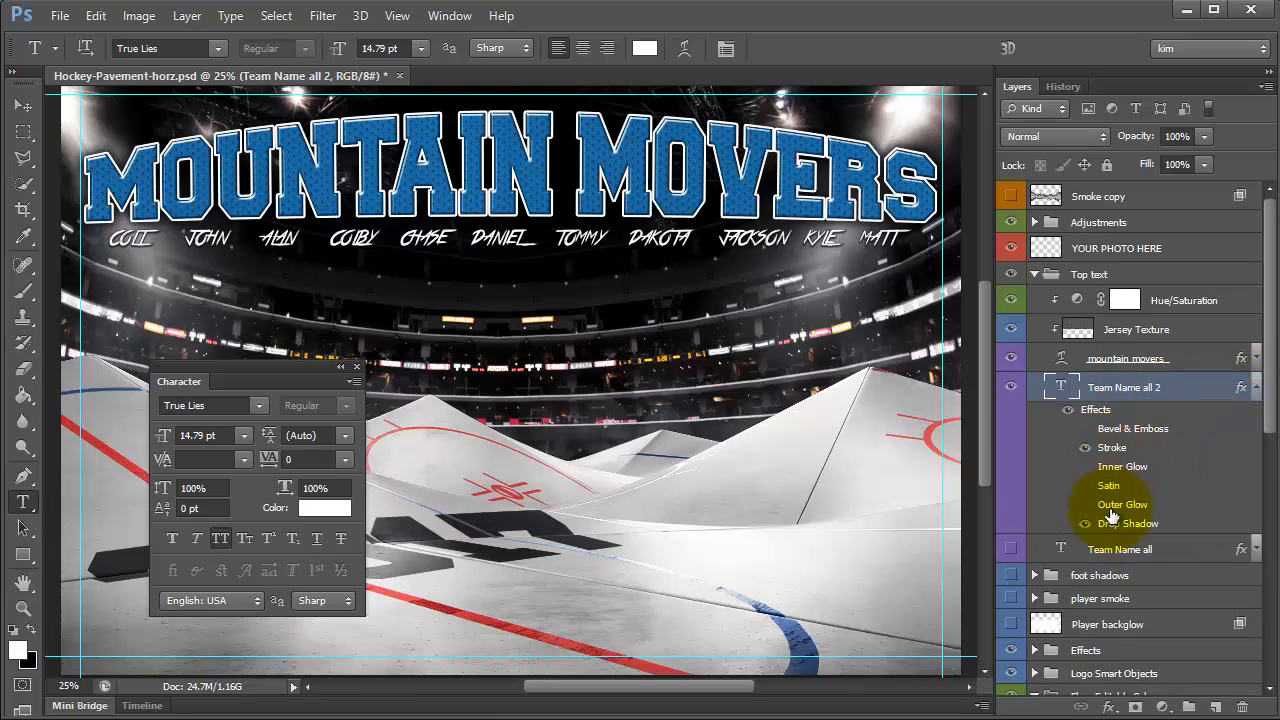
{"action": "left_click", "coordinate": [1010, 387]}
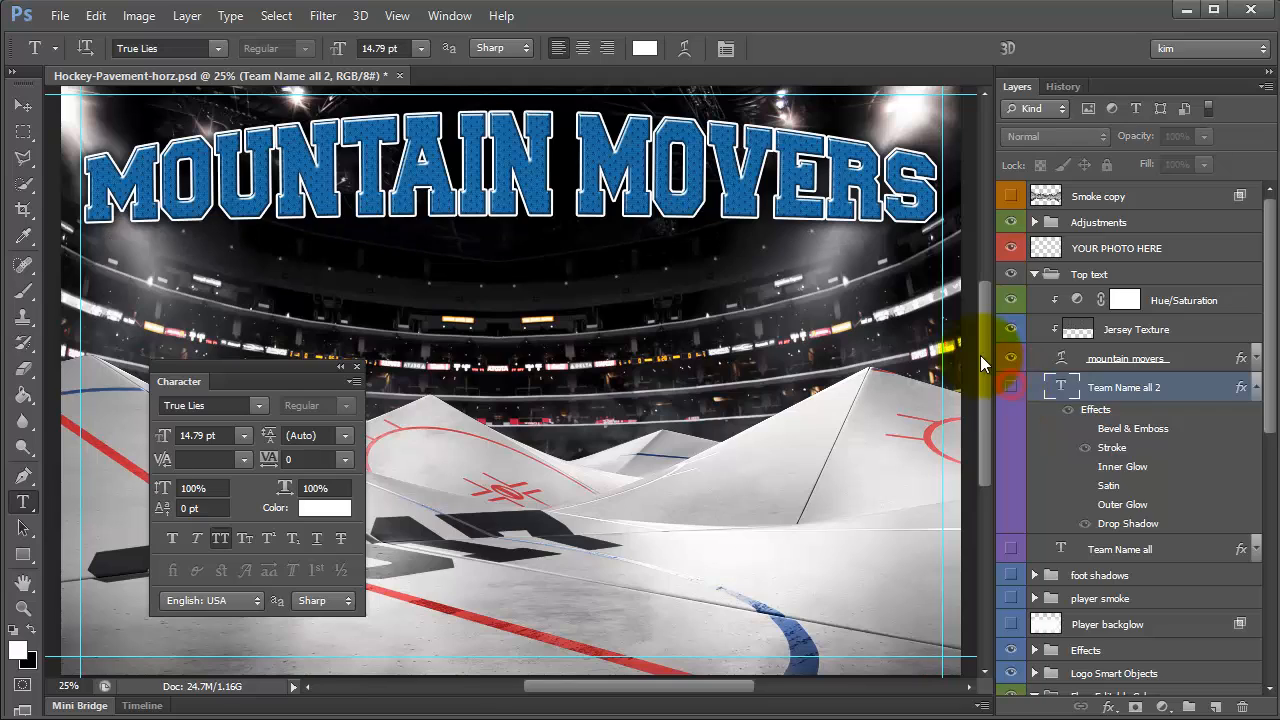
{"action": "left_click", "coordinate": [1010, 387]}
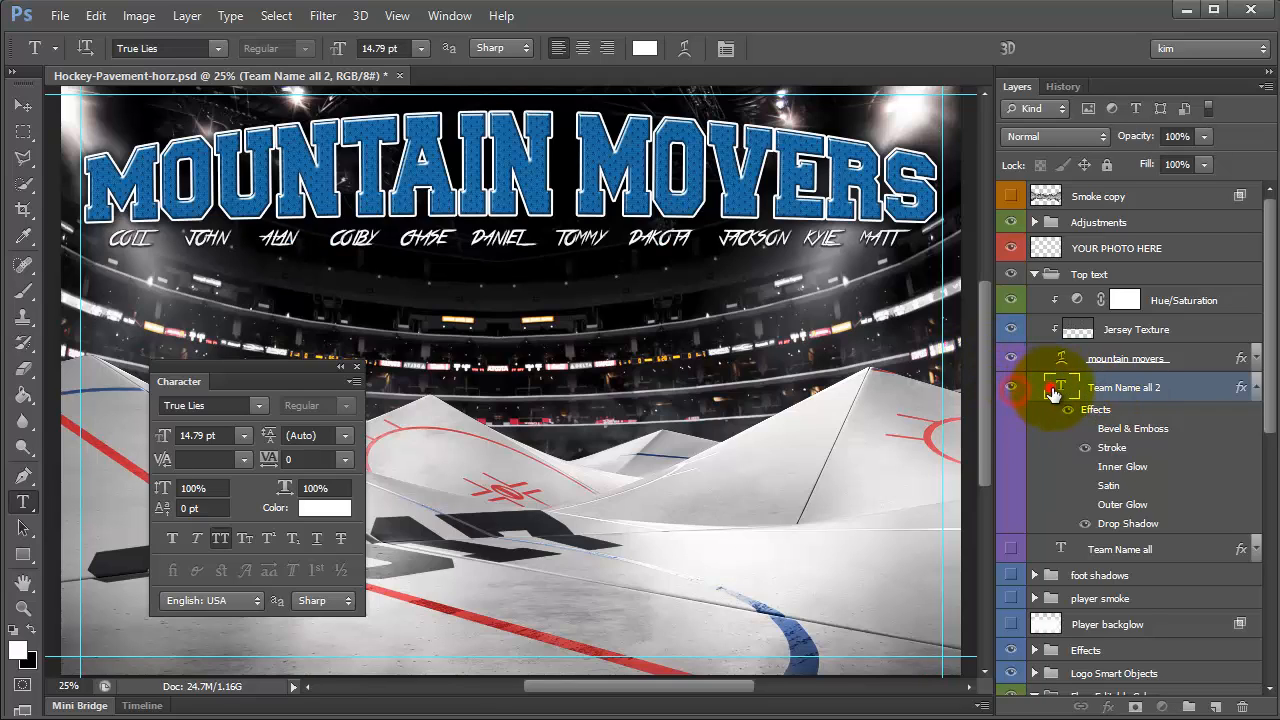
- Change the text colour of all player names on the Team Name all 2 layer to a dark red
{"action": "triple_click", "coordinate": [697, 237]}
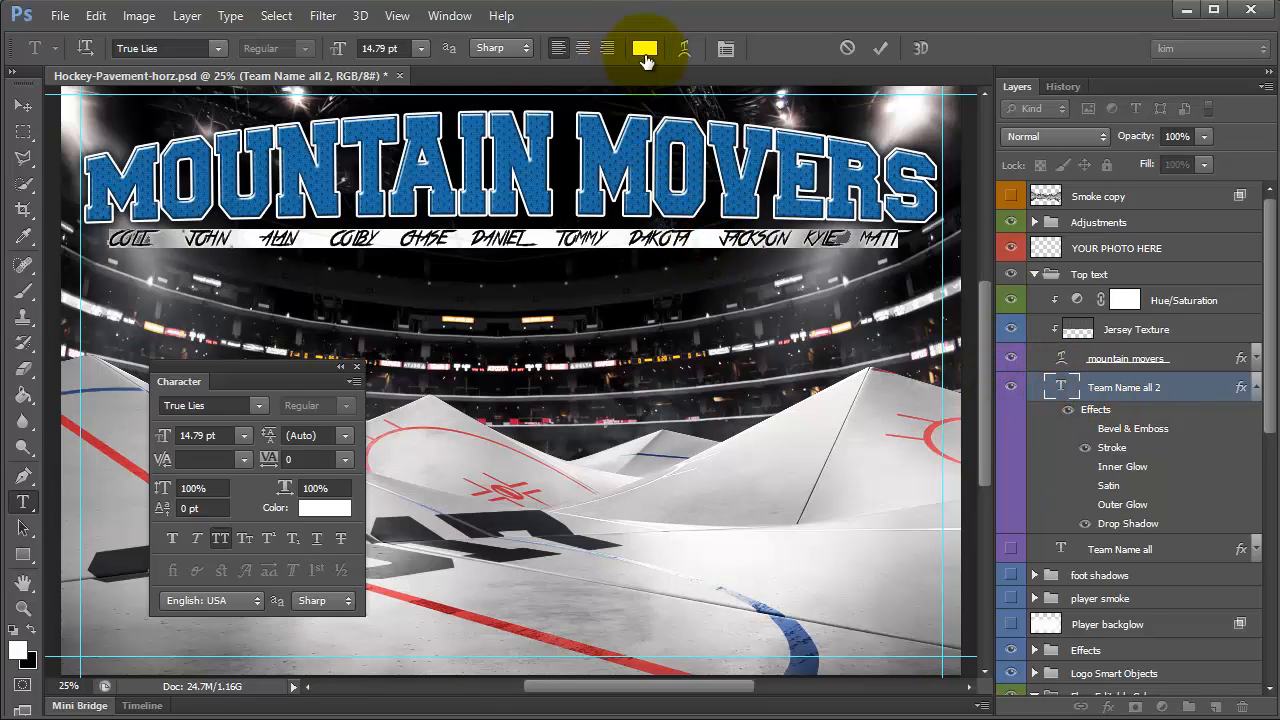
{"action": "left_click", "coordinate": [647, 57]}
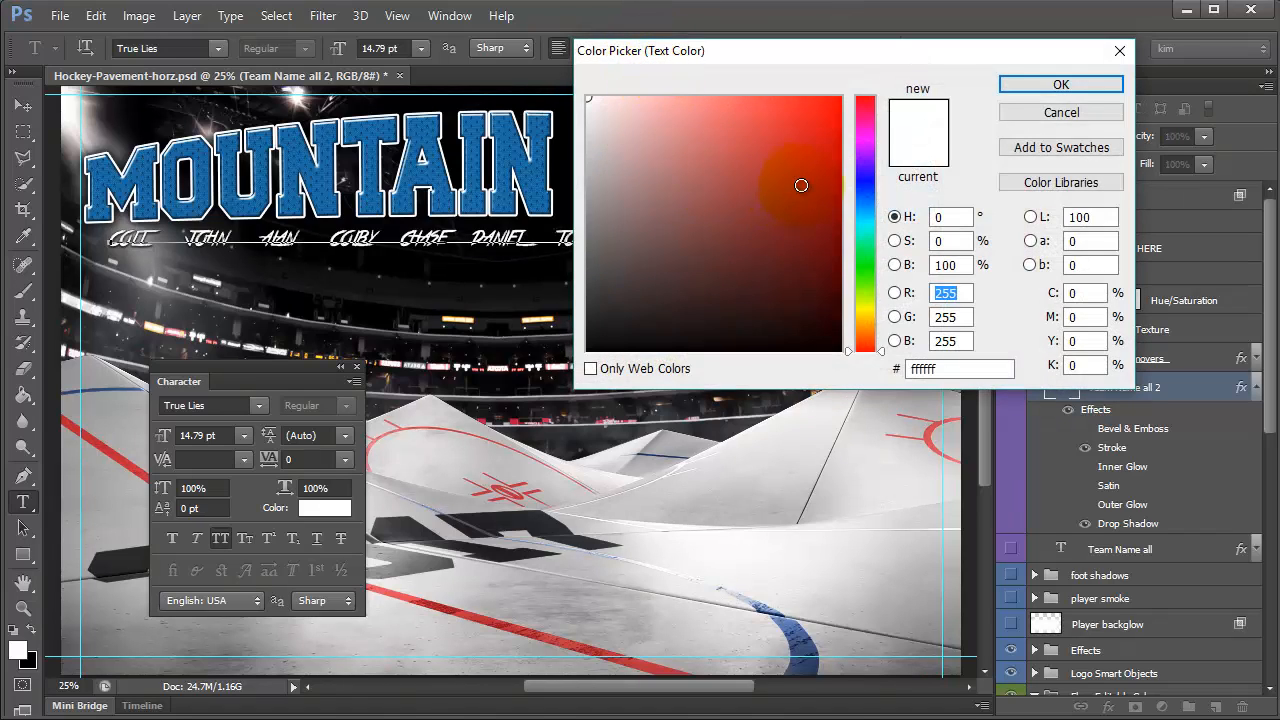
{"action": "left_click", "coordinate": [801, 186]}
{"action": "left_click", "coordinate": [1061, 84]}
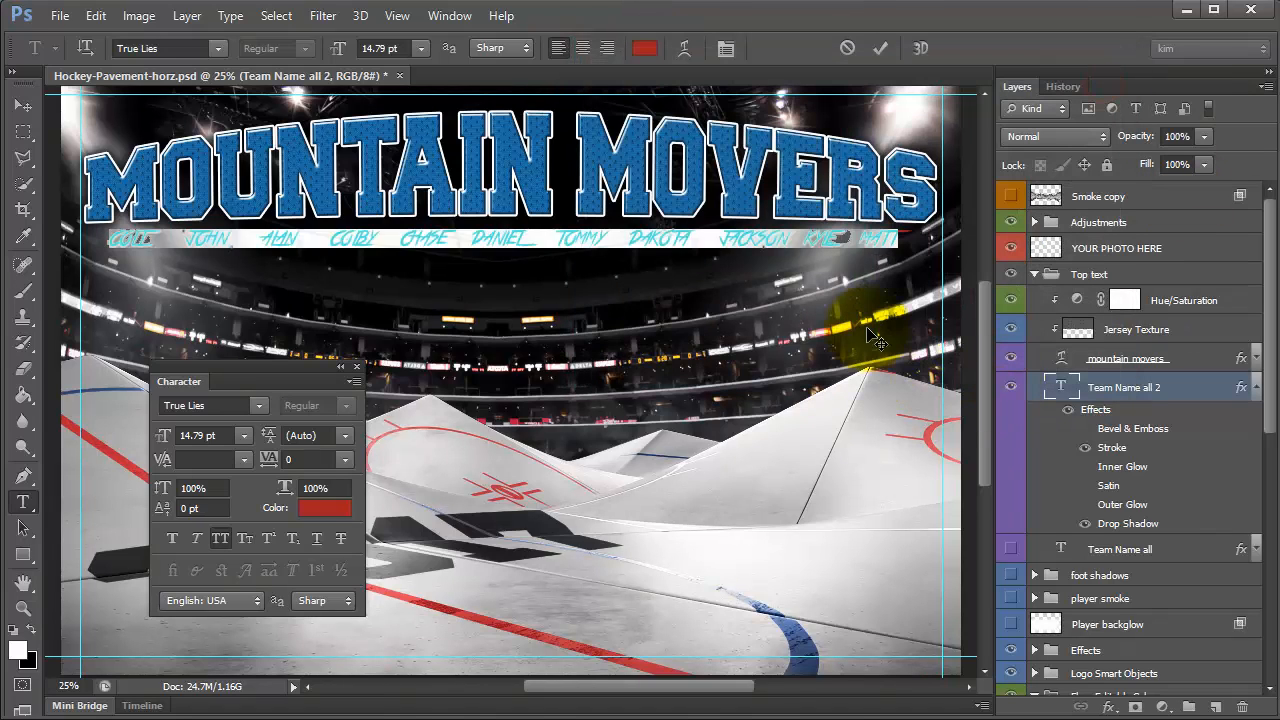
{"action": "left_click", "coordinate": [833, 238]}
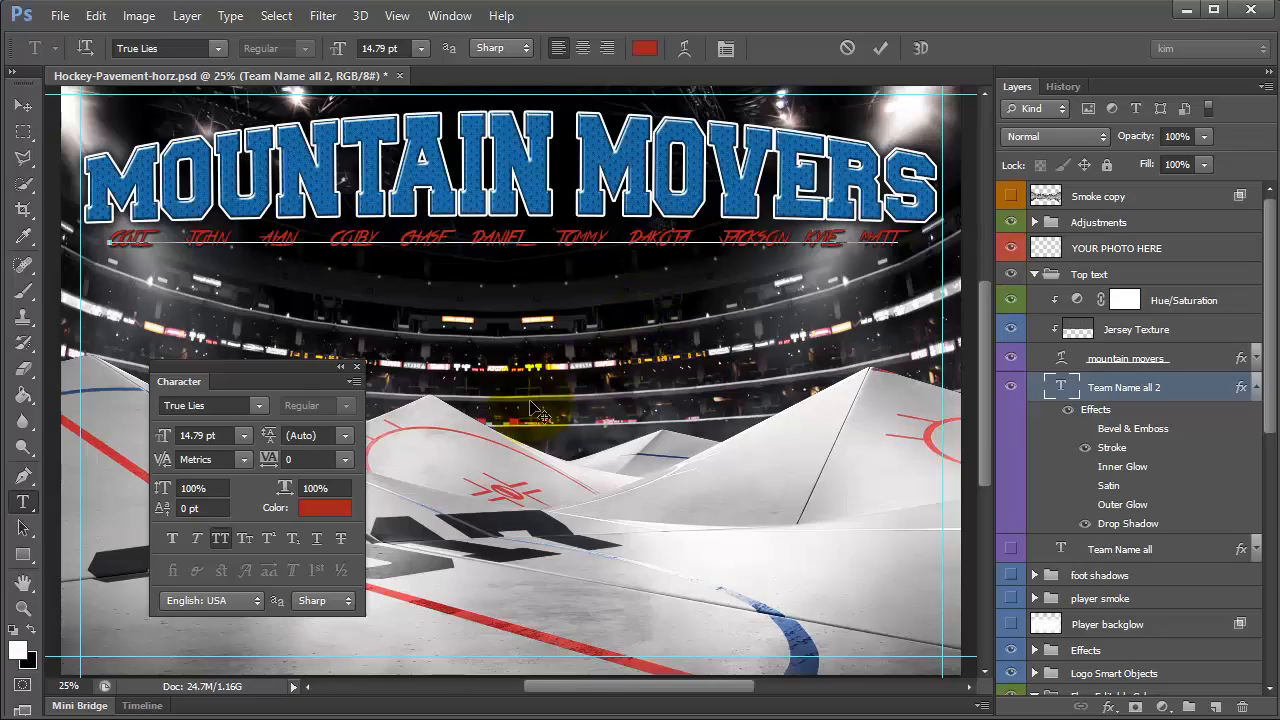